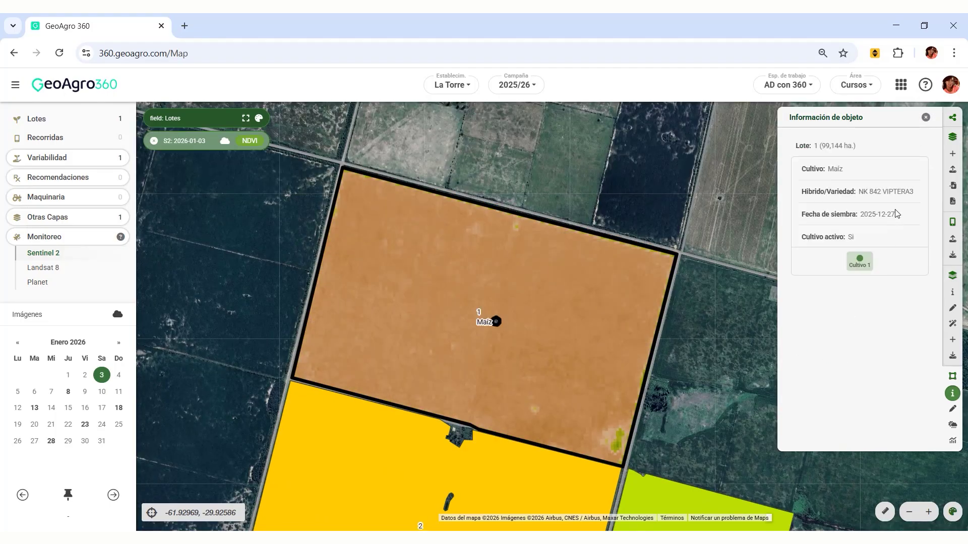
- Close lot 1's object information and hide the crop color fill of the Lotes layer to expose the NDVI image on all four lots
left_click_drag(895, 215, 858, 216)
left_click(925, 117)
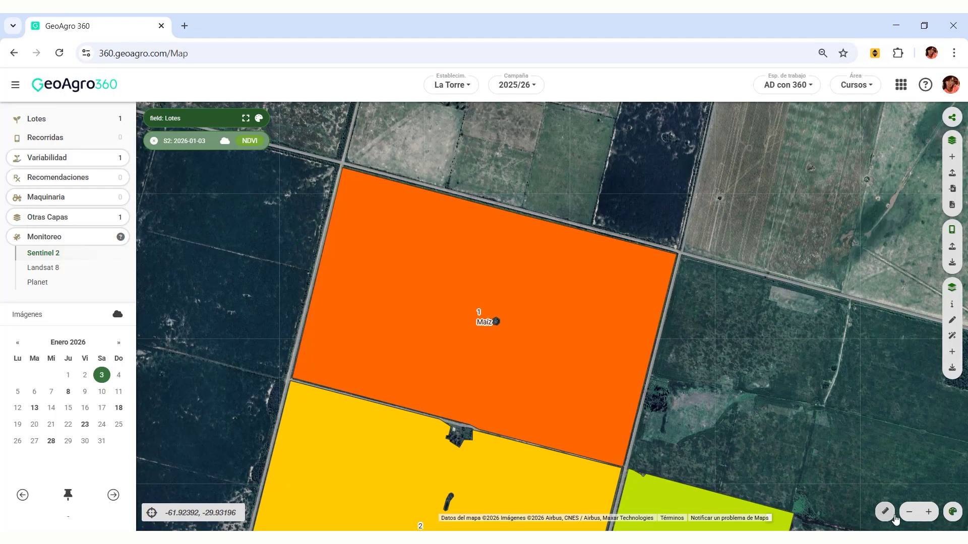
left_click(909, 511)
left_click_drag(673, 340, 692, 242)
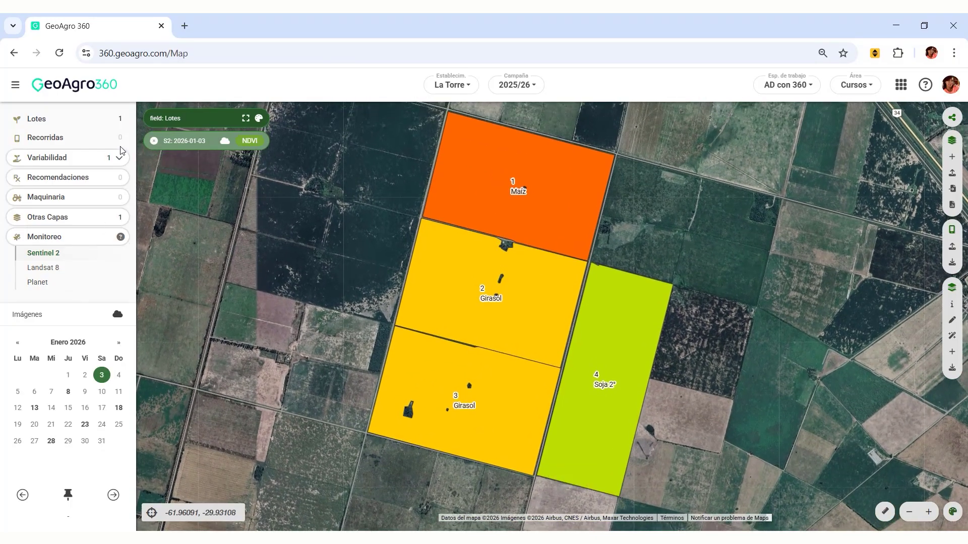
left_click(258, 120)
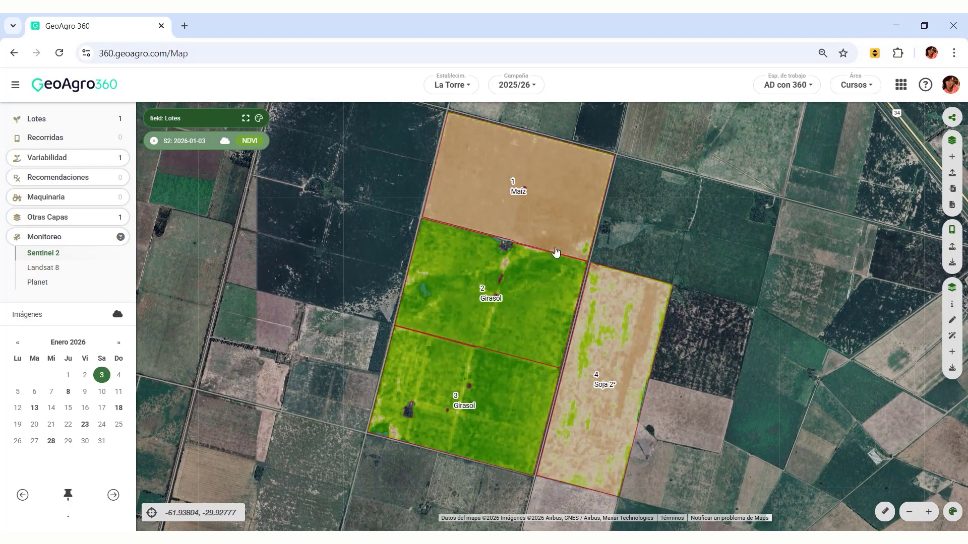
- View the legends of the Lotes layer and the Sentinel 2 NDVI image of 2026-01-03, ending with Lotes active and the legend hidden
left_click(952, 512)
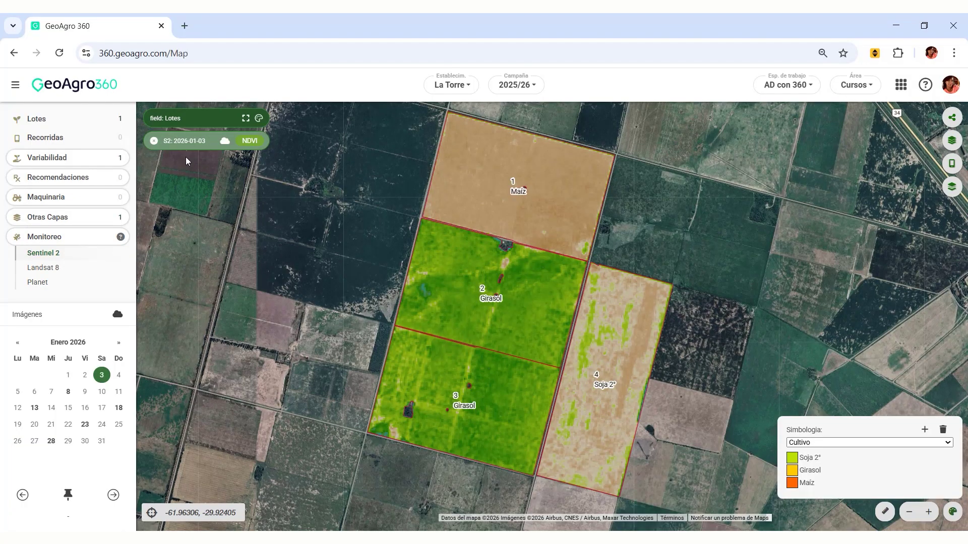
left_click(178, 145)
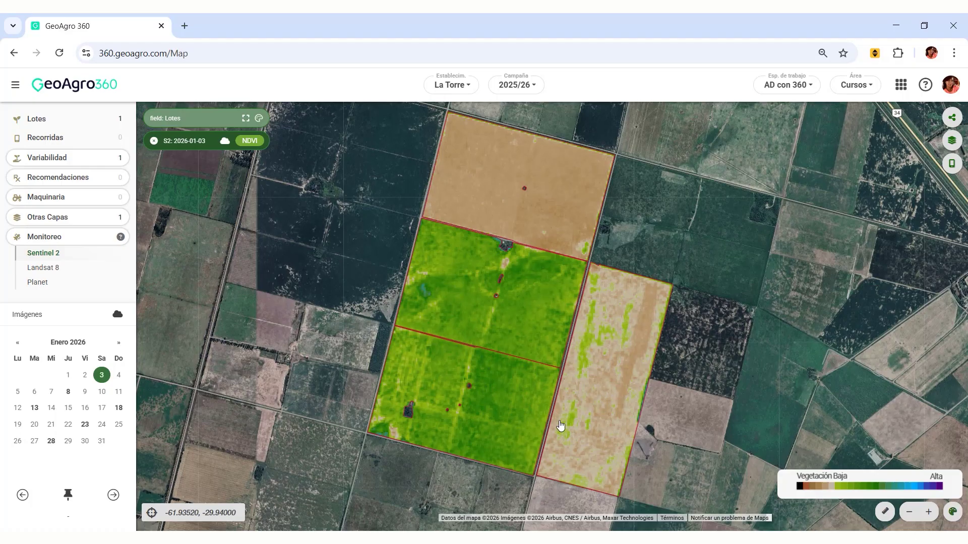
left_click_drag(669, 459, 648, 456)
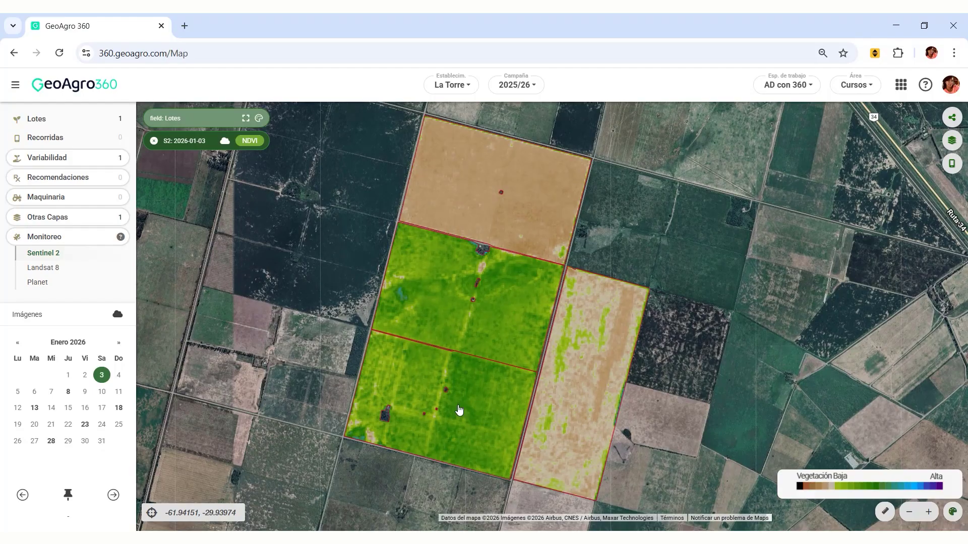
left_click(217, 121)
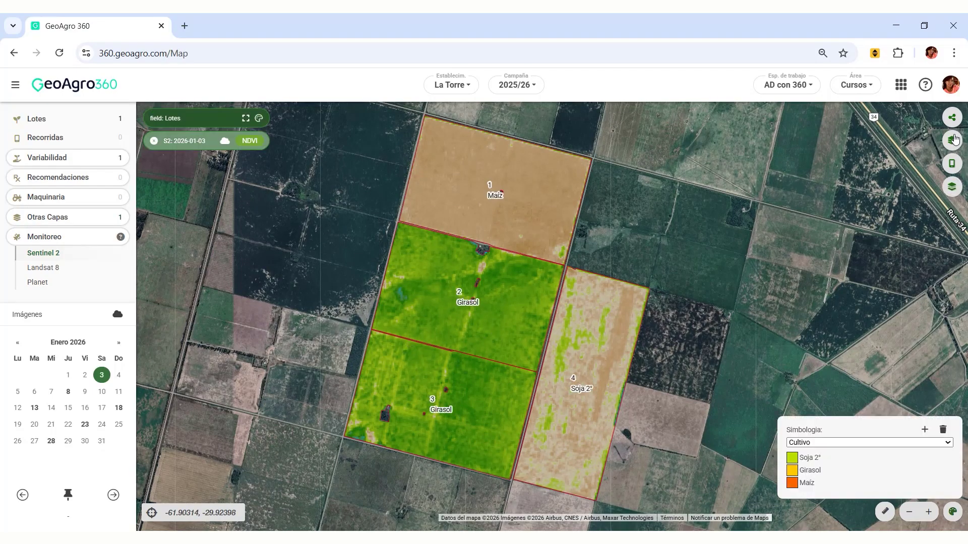
left_click(952, 512)
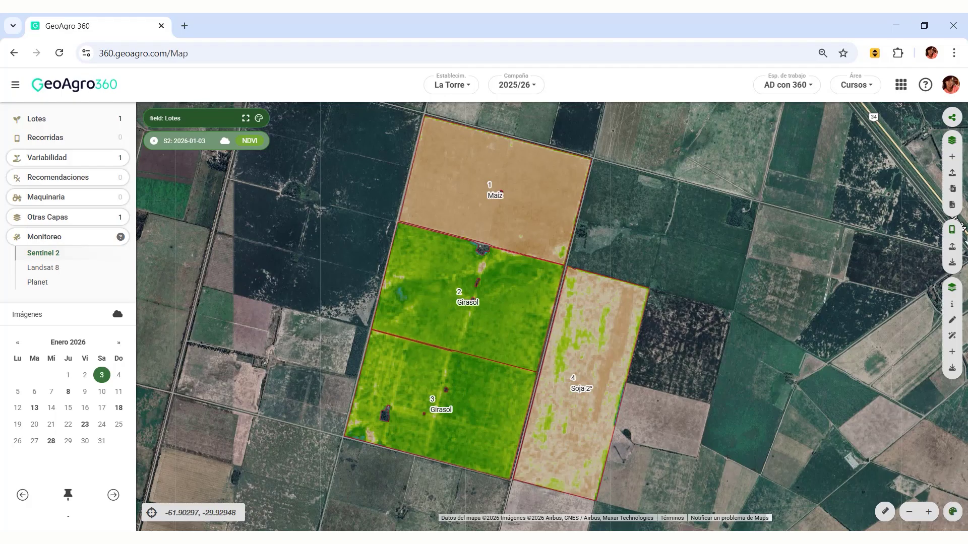
- Start creating a new Serie de índices report
left_click(952, 205)
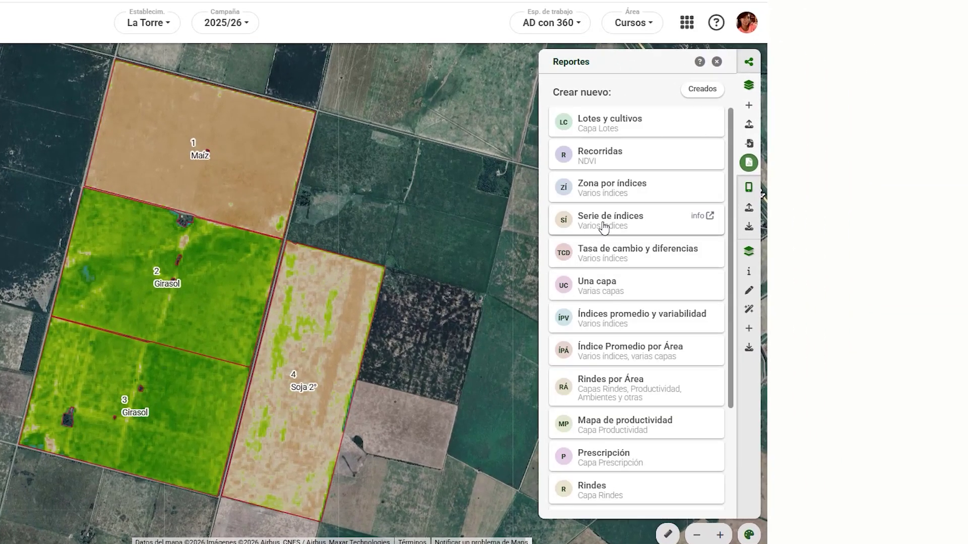
left_click(604, 227)
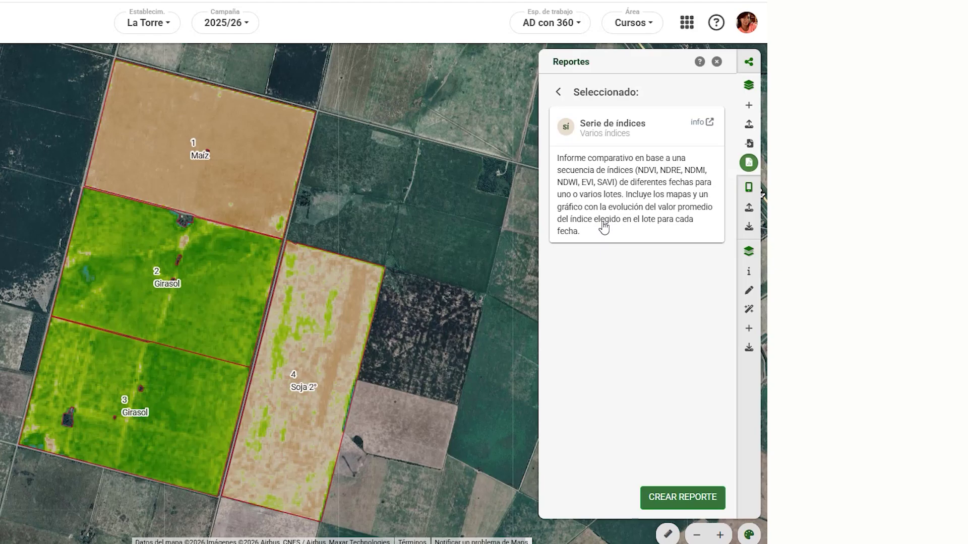
left_click(680, 498)
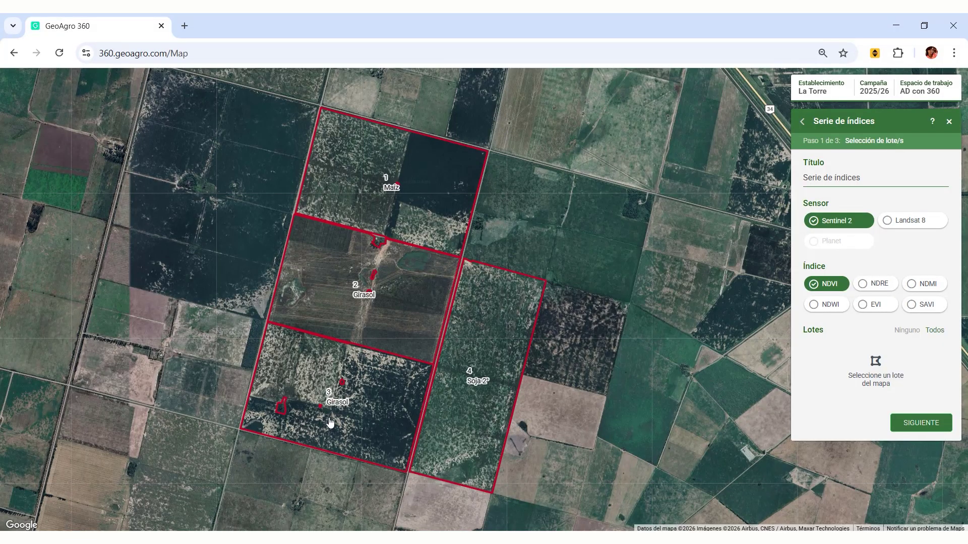
- Select lots 3 and 2 for the report, keeping Sentinel 2 and NDVI, and continue to the date selection
left_click(330, 422)
left_click(489, 158)
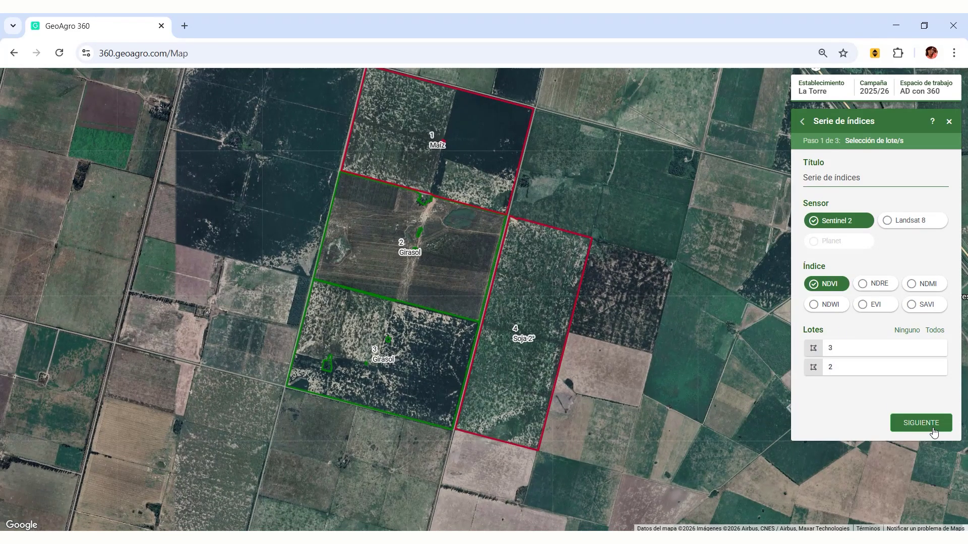
left_click(933, 432)
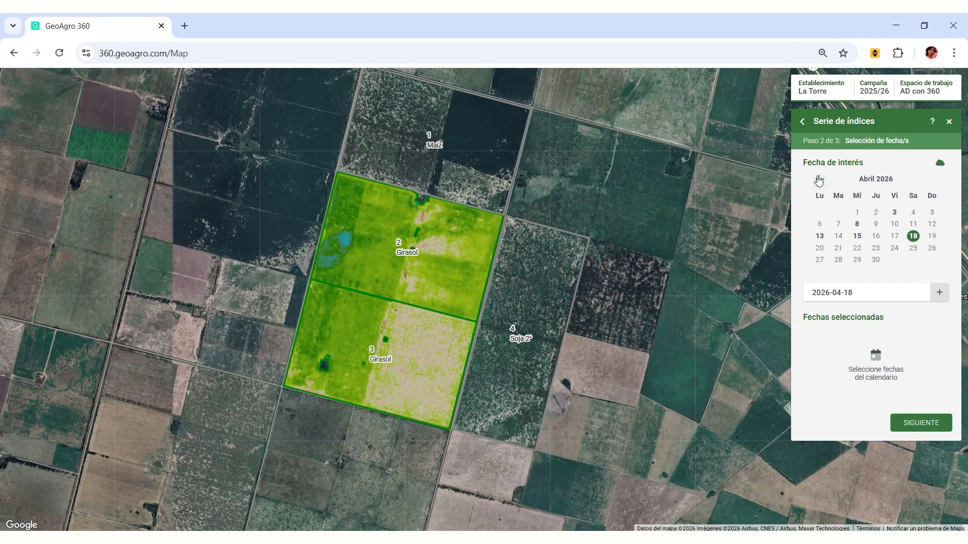
- Add the August image date 2025-08-28 to the report's selected dates
left_click(818, 180)
left_click(818, 180)
left_click(818, 180)
left_click(818, 180)
left_click(818, 180)
left_click(818, 180)
left_click(818, 180)
left_click(818, 180)
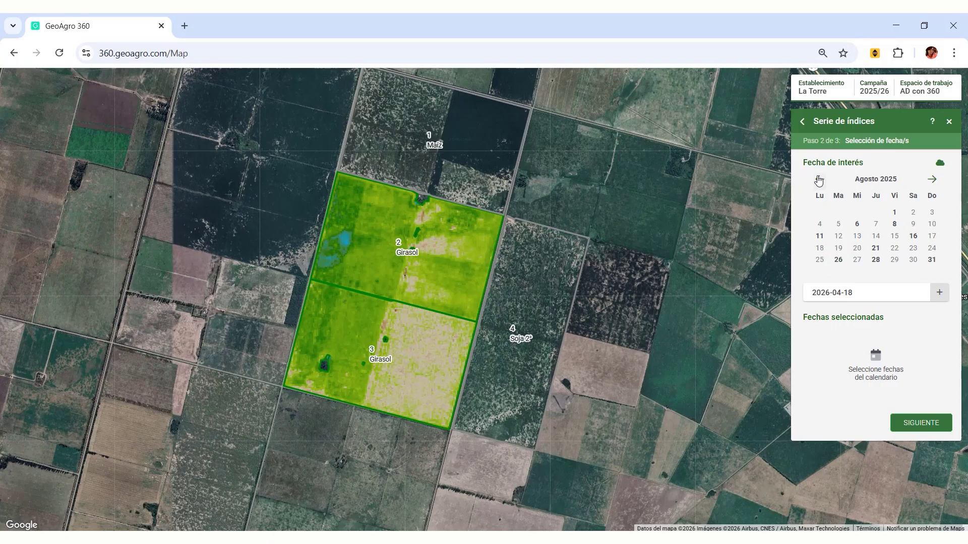
left_click(877, 261)
left_click(939, 292)
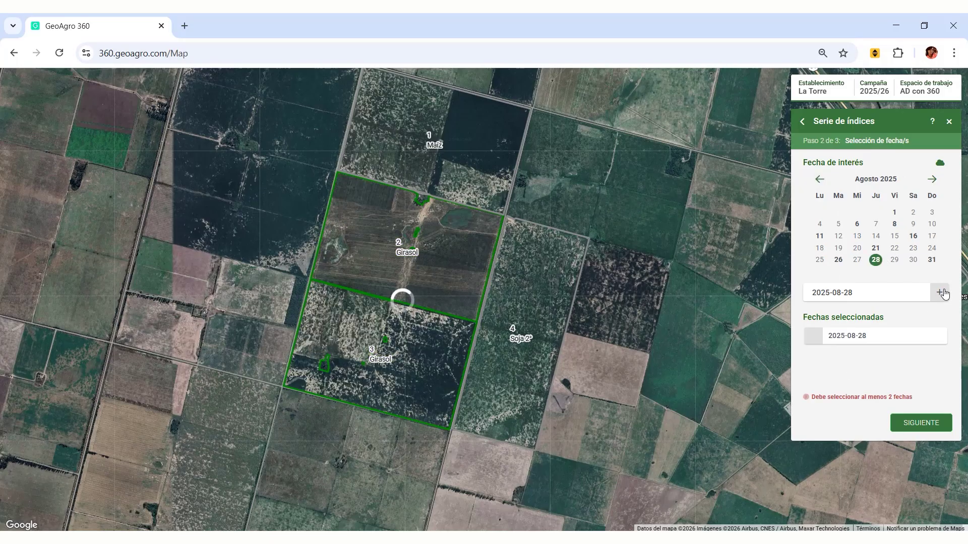
- Add the image dates 2025-09-25, 2025-10-15 and 2025-11-19 to the report's selected dates
left_click(932, 179)
left_click(876, 259)
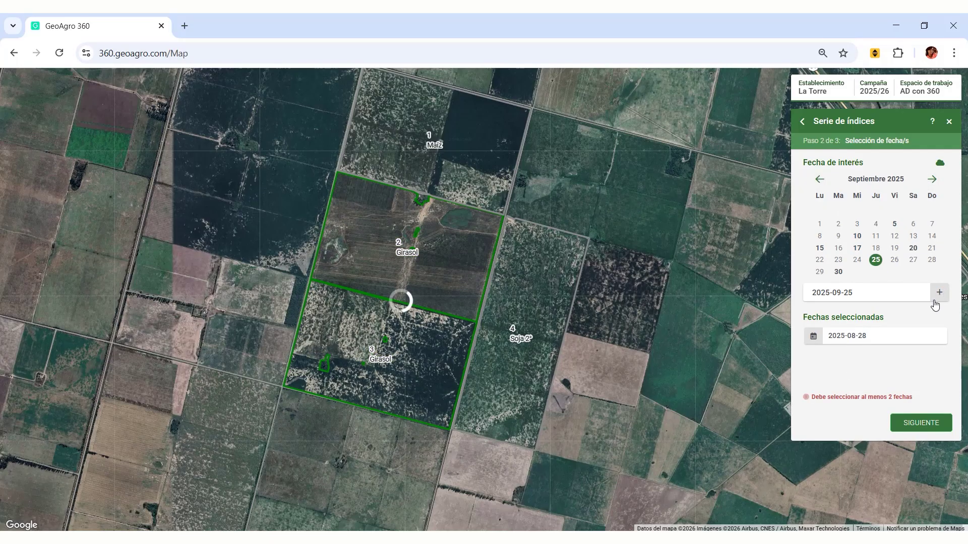
left_click(940, 293)
left_click(931, 179)
left_click(856, 236)
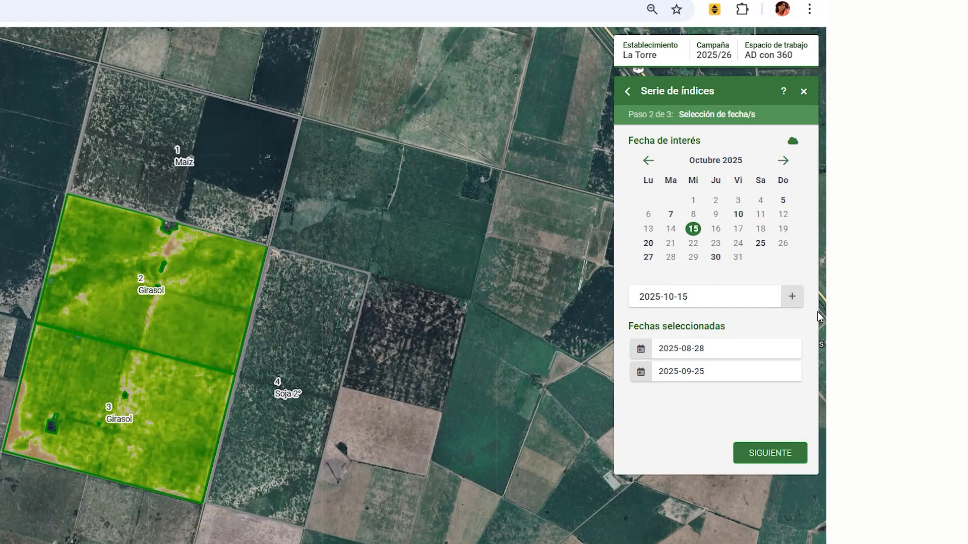
left_click(791, 297)
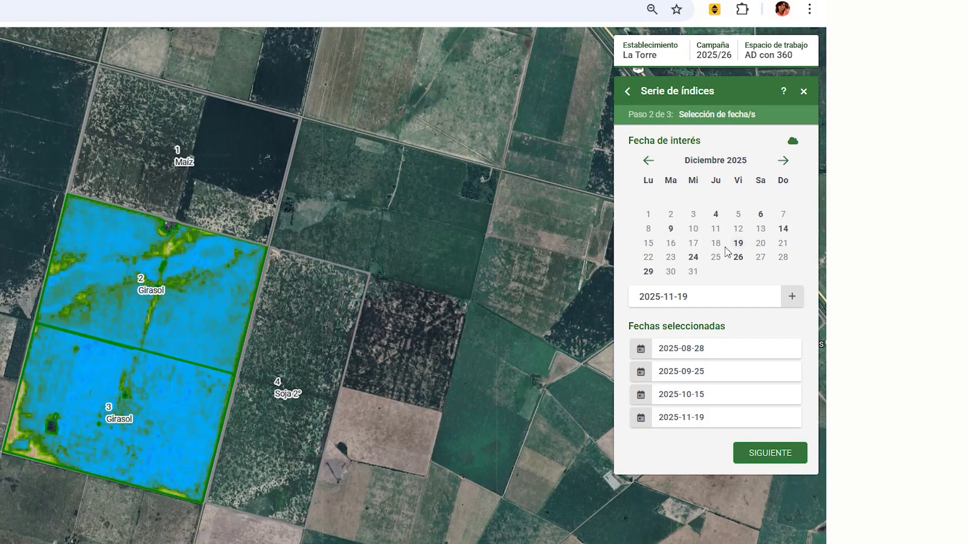
- Add the image dates 2025-12-19 and 2026-01-13 to the selection and generate the Serie de índices report
left_click(738, 243)
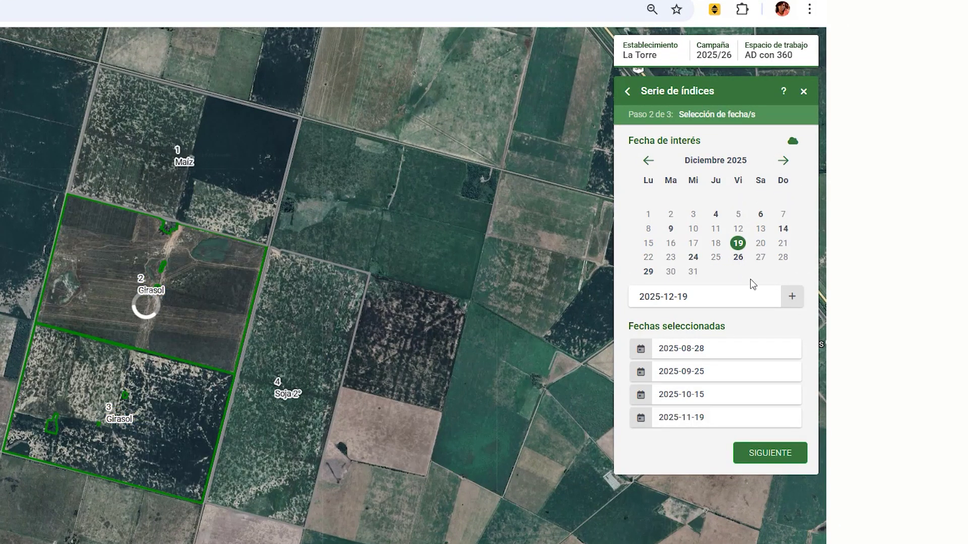
left_click(783, 161)
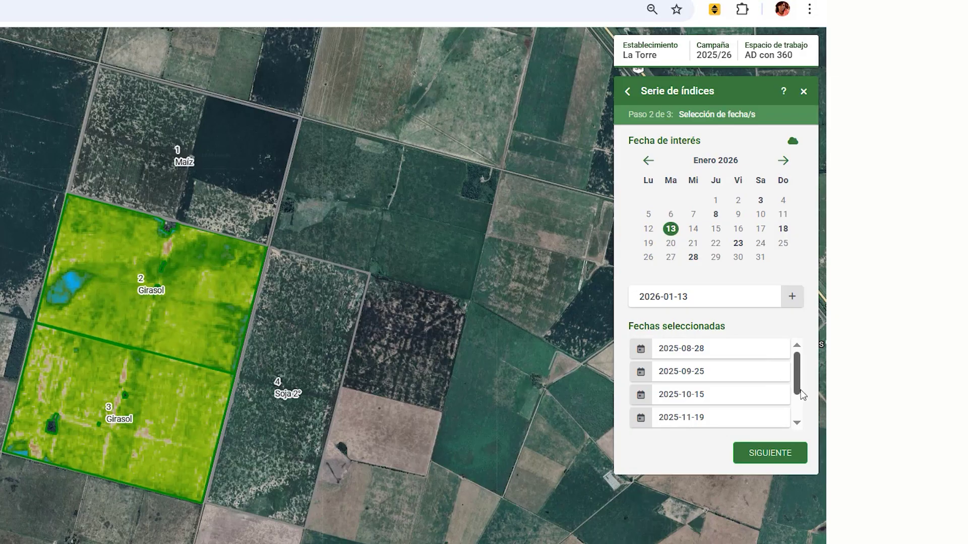
left_click_drag(798, 388, 802, 426)
left_click(780, 457)
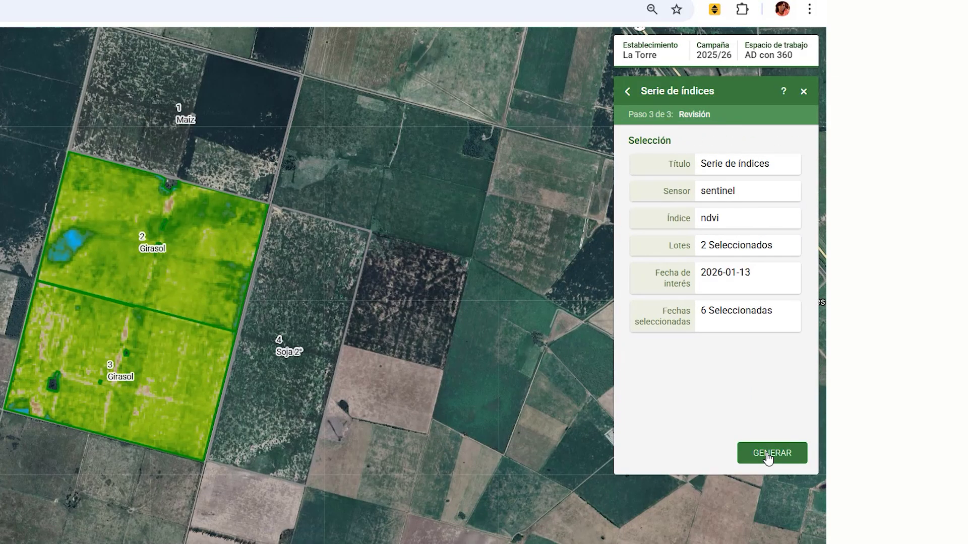
left_click(766, 456)
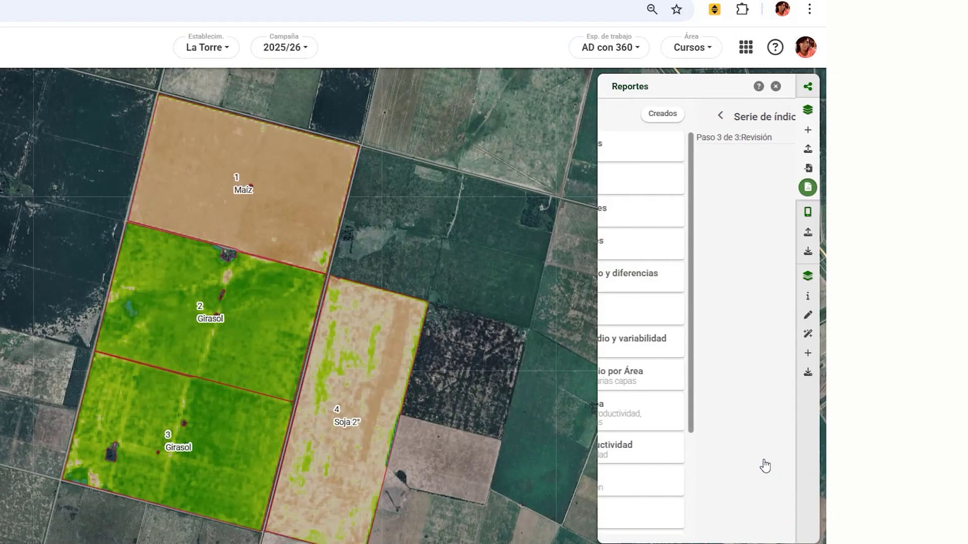
- Open the report Serie de índices - 2 lotes from the list of created reports
left_click(950, 205)
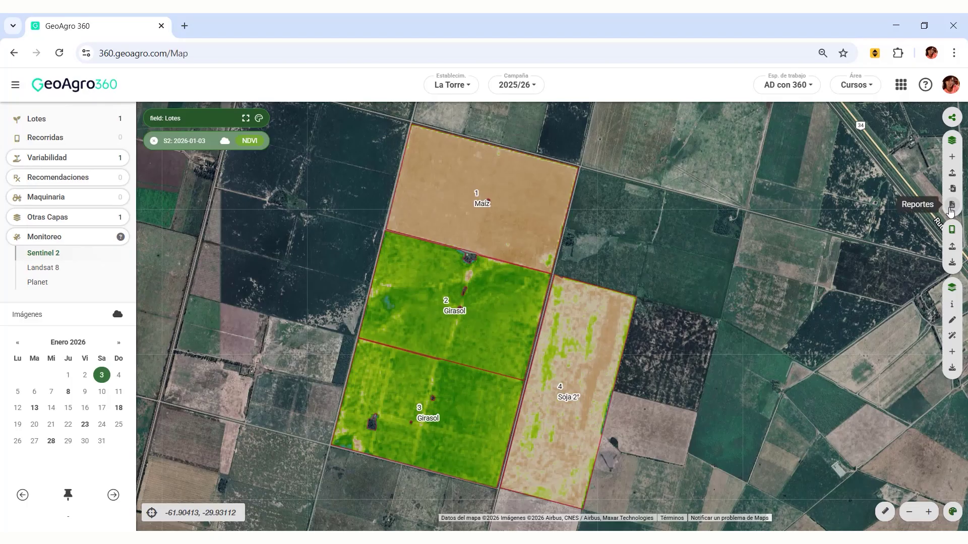
left_click(950, 209)
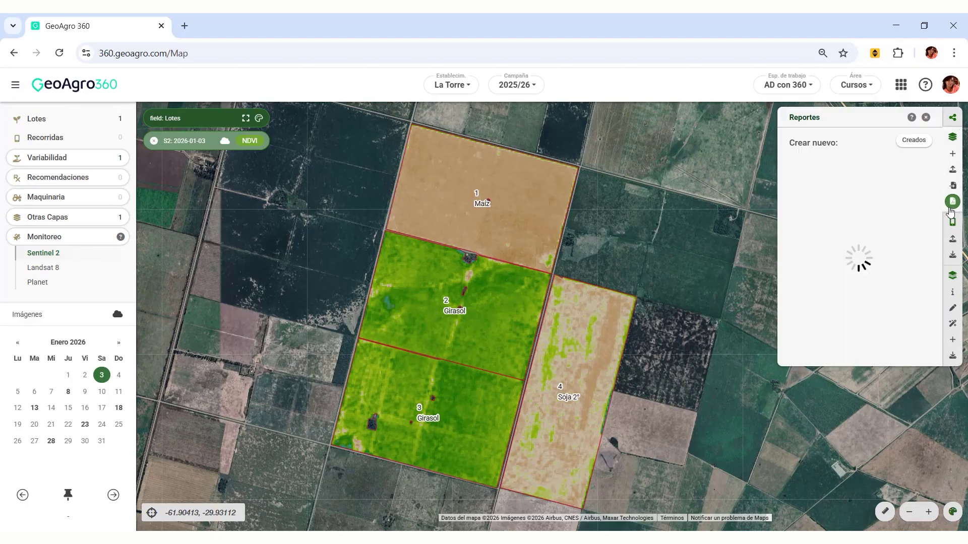
left_click(914, 140)
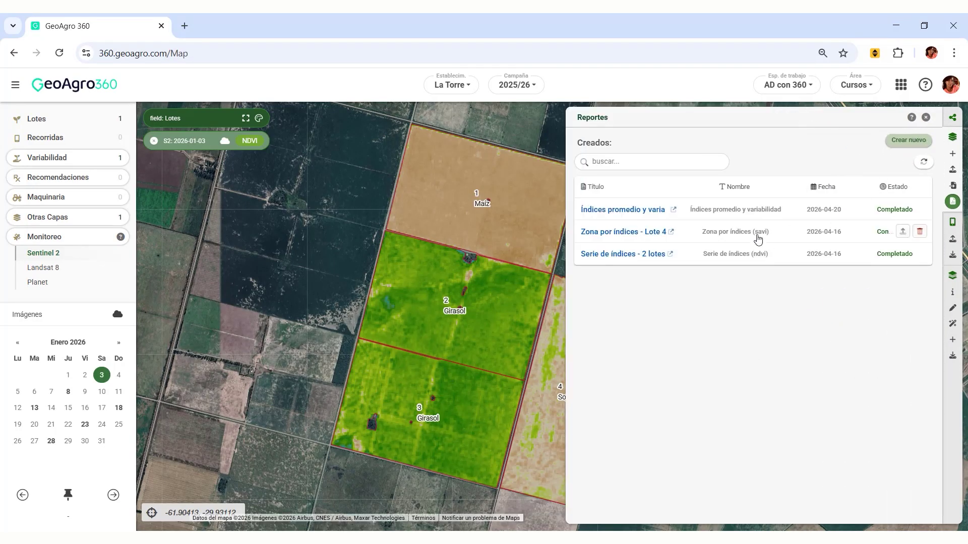
left_click(632, 255)
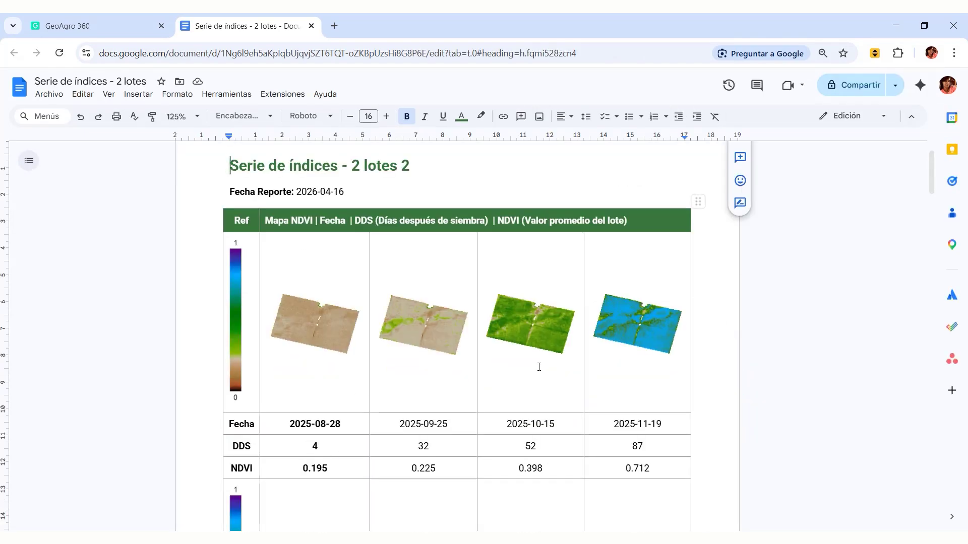
- Examine the report's NDVI maps, average NDVI table and evolution charts by date and days after sowing, through to the Comentarios section
left_click_drag(669, 428, 610, 470)
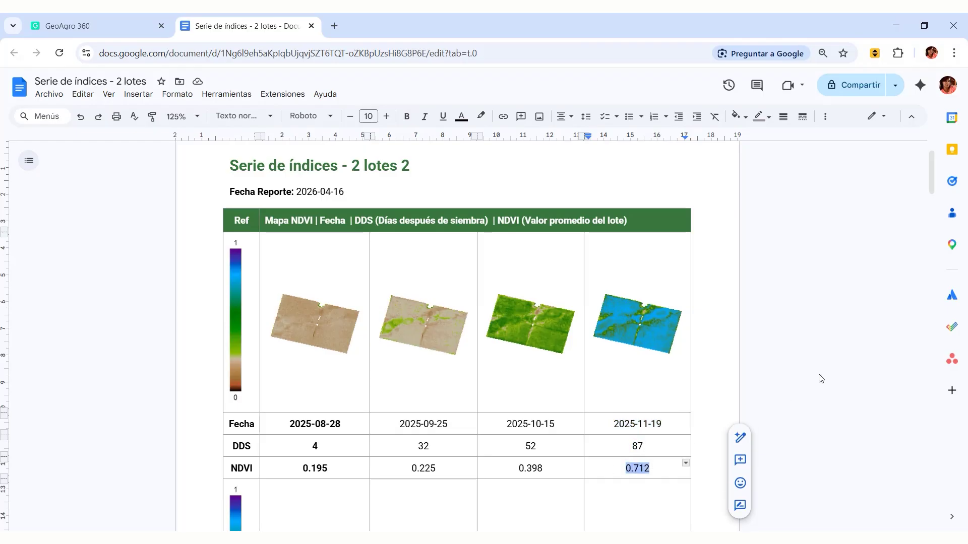
scroll(937, 189, "down", 1)
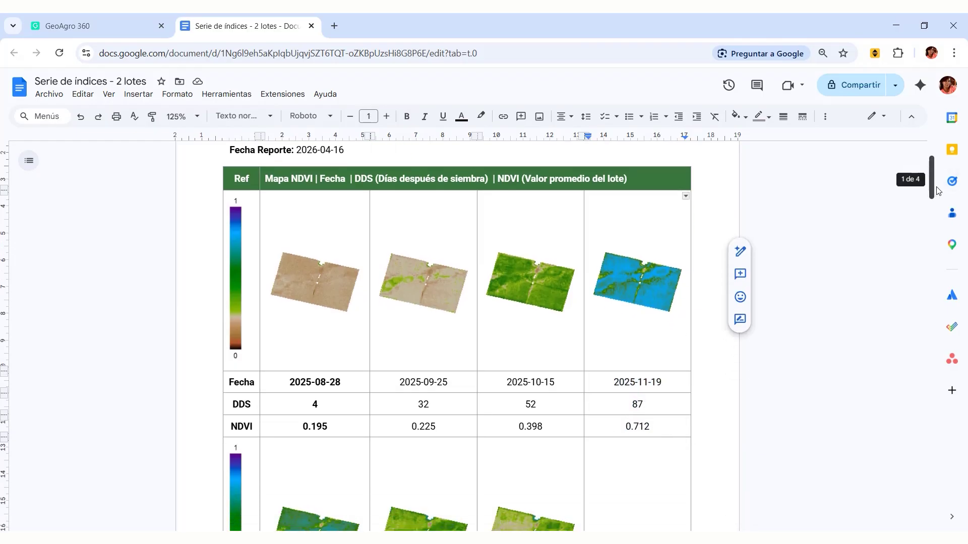
left_click_drag(938, 191, 939, 201)
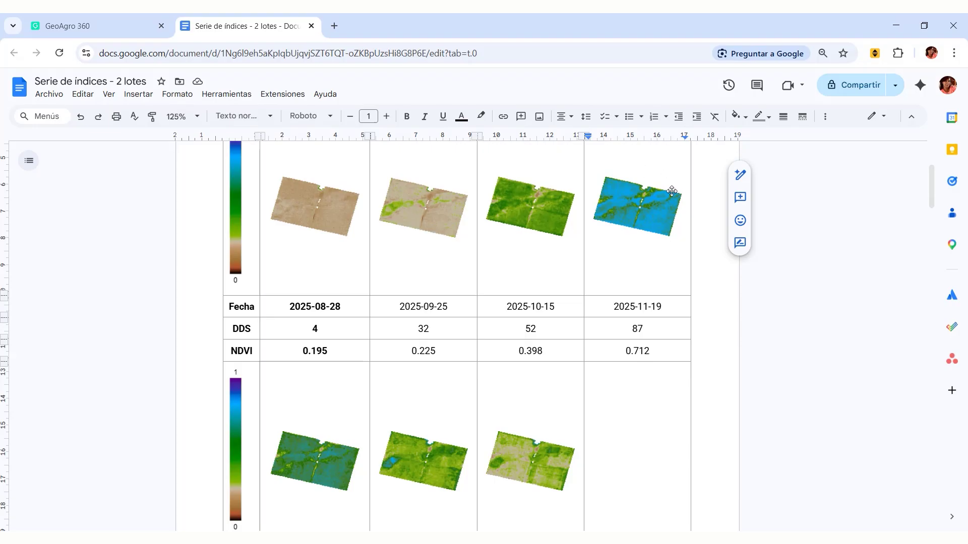
left_click(608, 270)
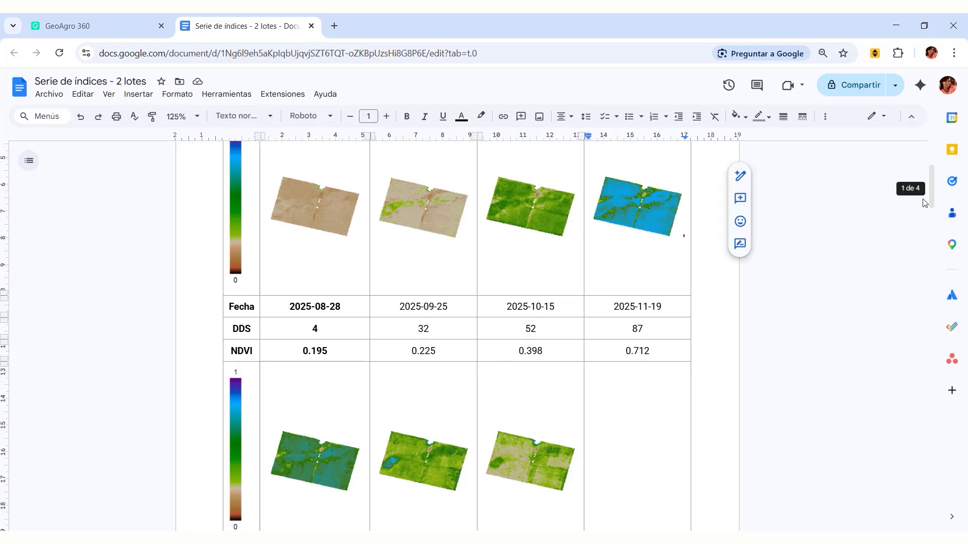
left_click_drag(932, 204, 890, 381)
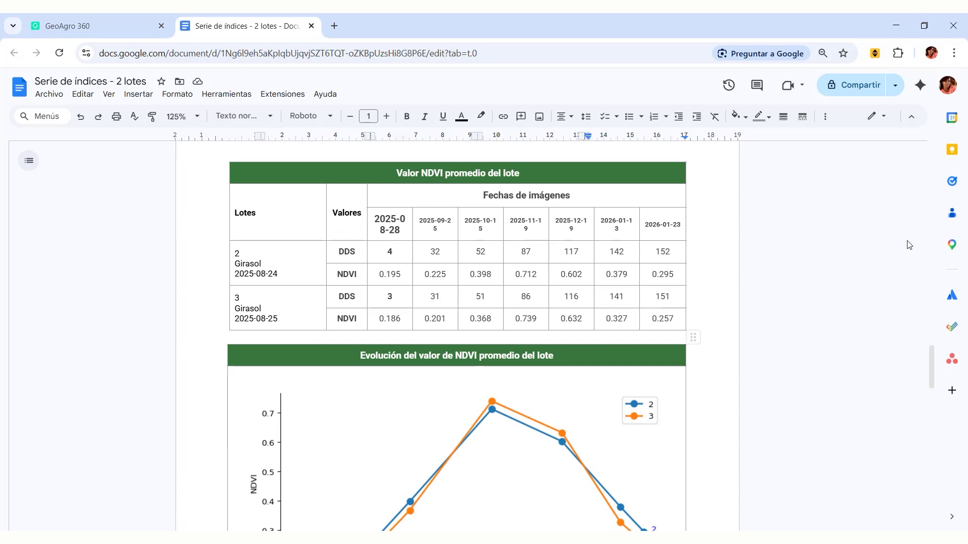
left_click_drag(929, 385, 871, 388)
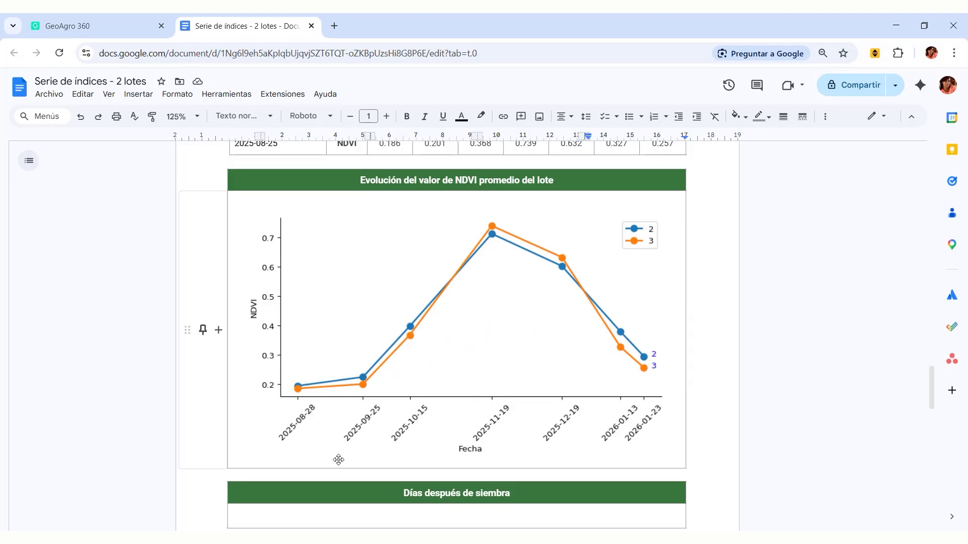
scroll(346, 479, "down", 4)
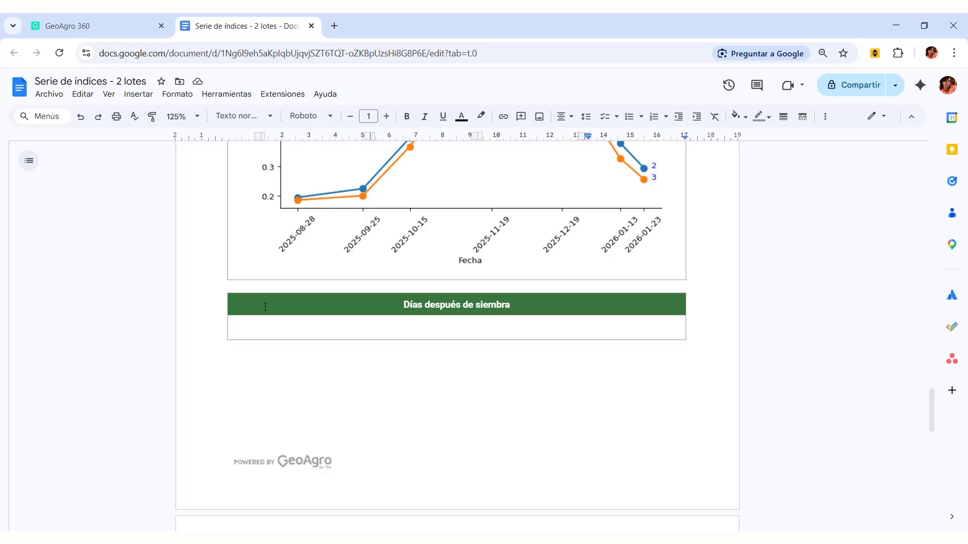
scroll(297, 343, "down", 4)
scroll(351, 394, "down", 5)
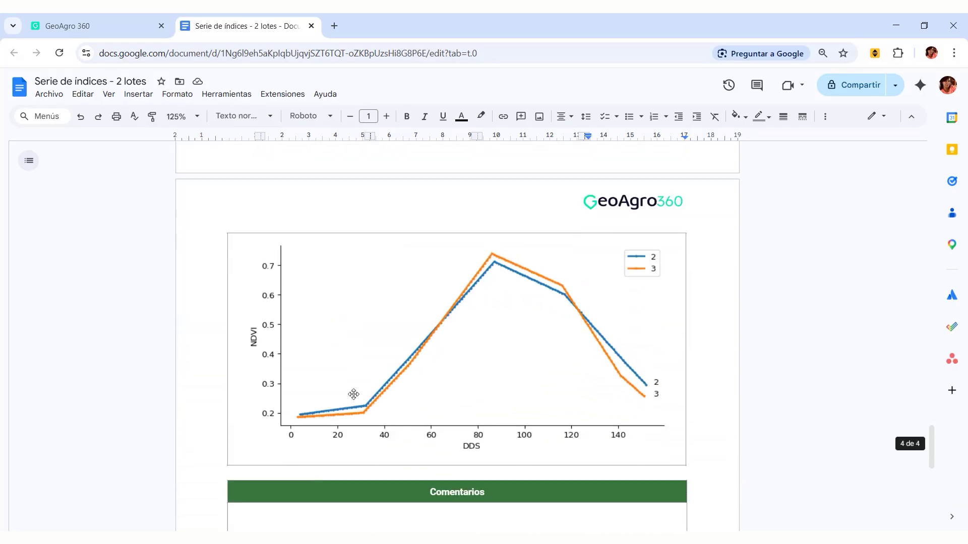
left_click(320, 427)
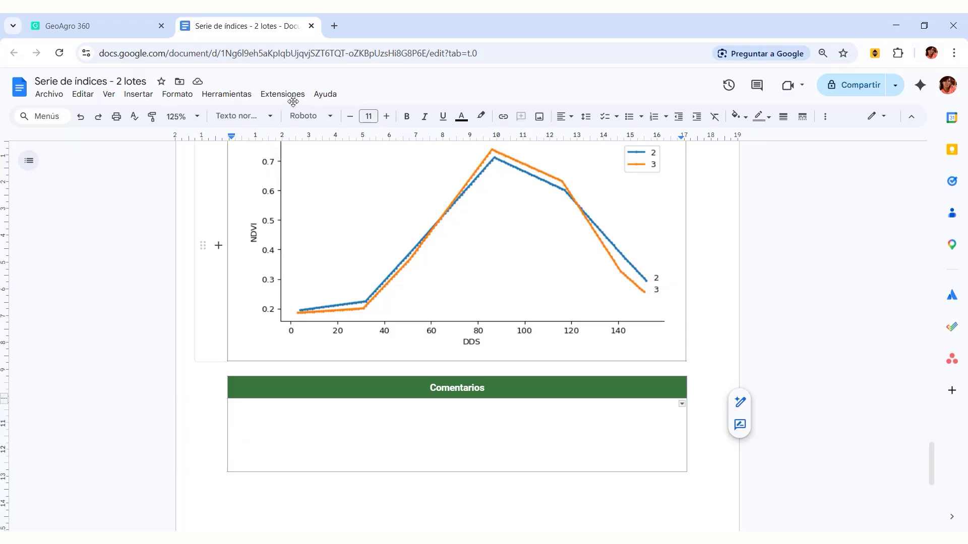
- Return to GeoAgro 360 and open the Benchmarking dashboard from its Tableros application
left_click(91, 26)
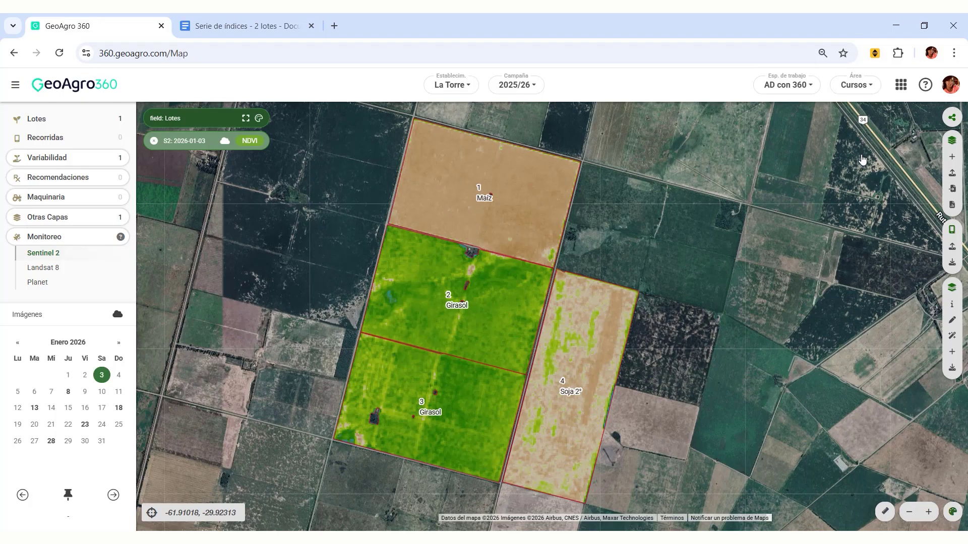
left_click(901, 87)
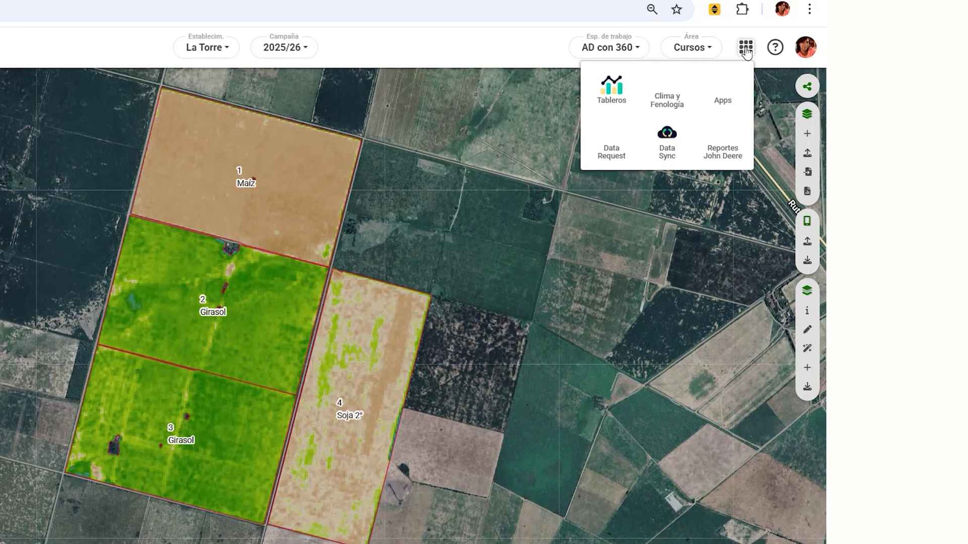
left_click(612, 93)
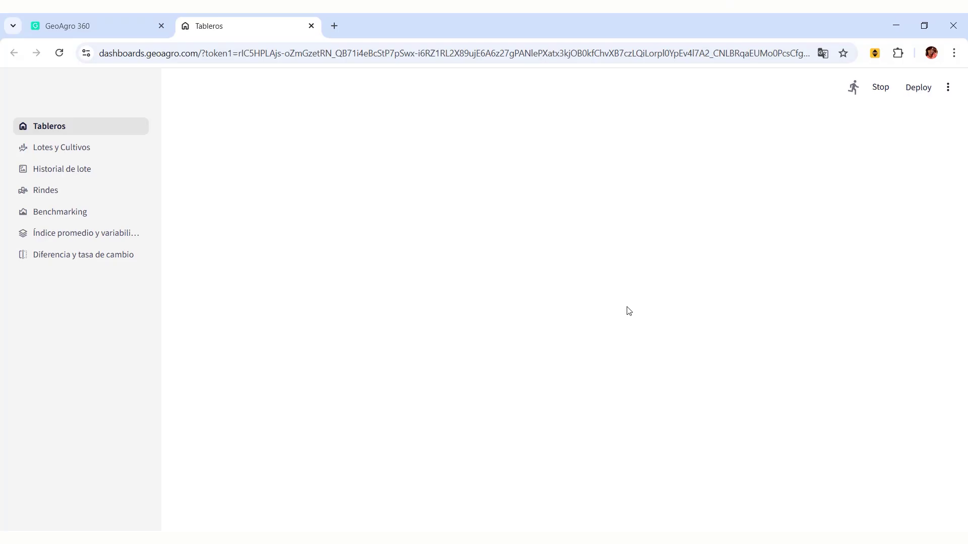
left_click(63, 212)
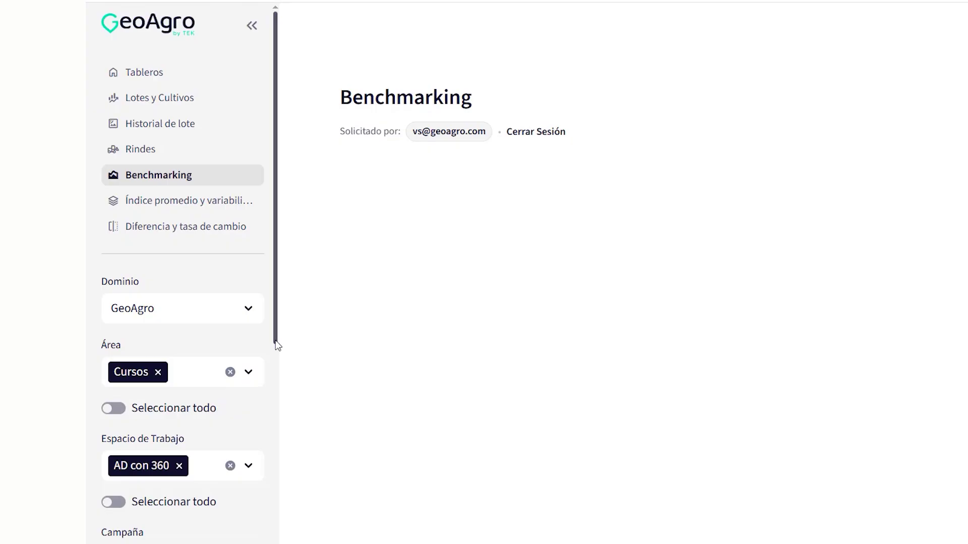
- Add the establishment La Tata to the Benchmarking filters, choose Girasol as the Grupo de Cultivo, and check the remaining filters
scroll(264, 443, "down", 5)
left_click(247, 411)
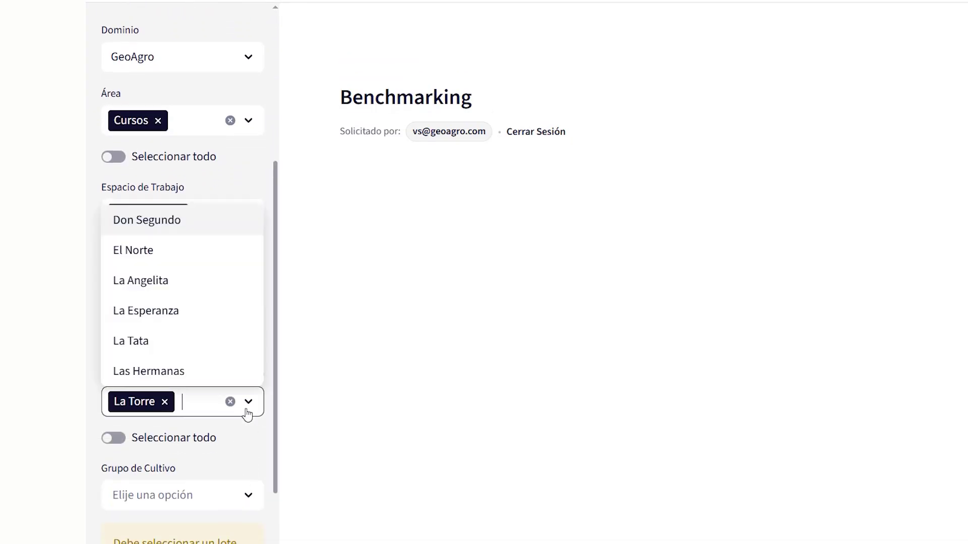
left_click(130, 339)
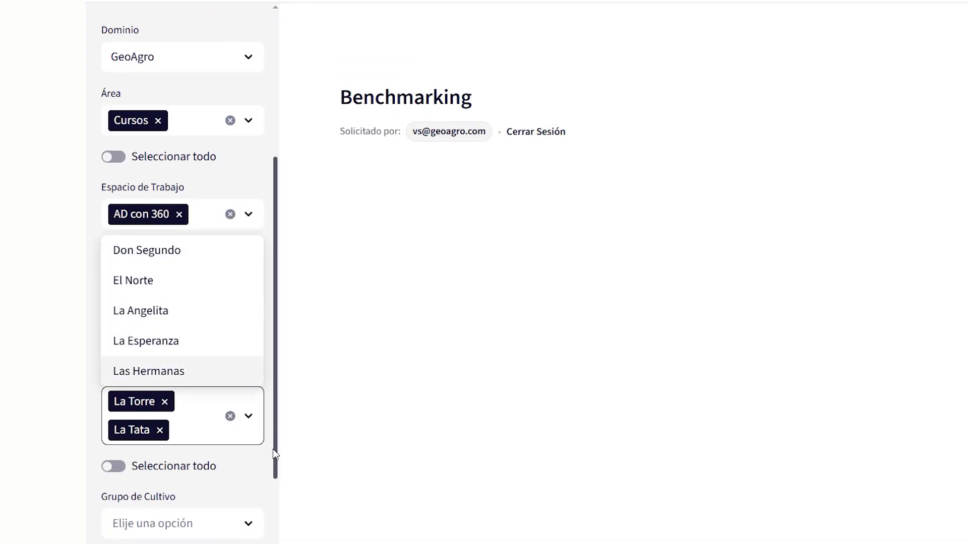
scroll(273, 449, "down", 2)
left_click(151, 442)
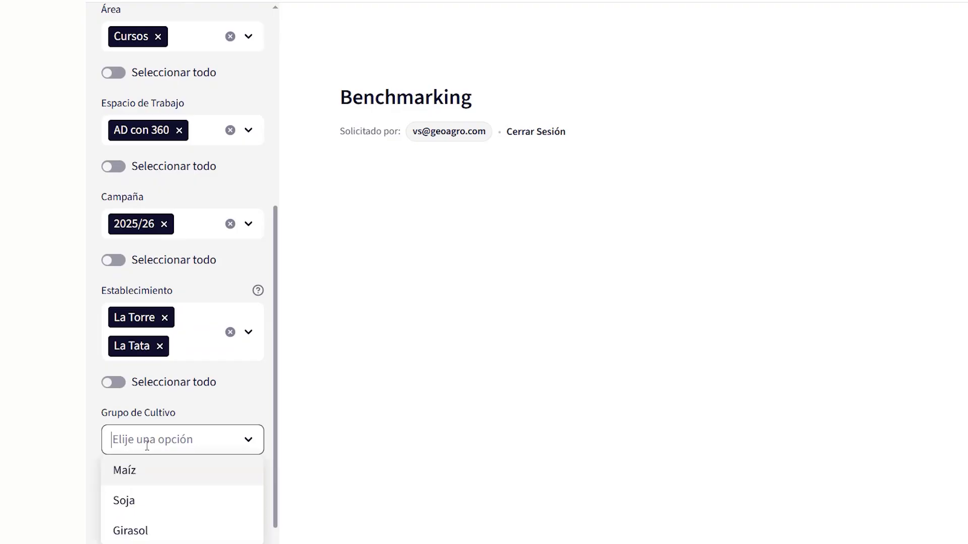
left_click(121, 531)
scroll(278, 420, "down", 8)
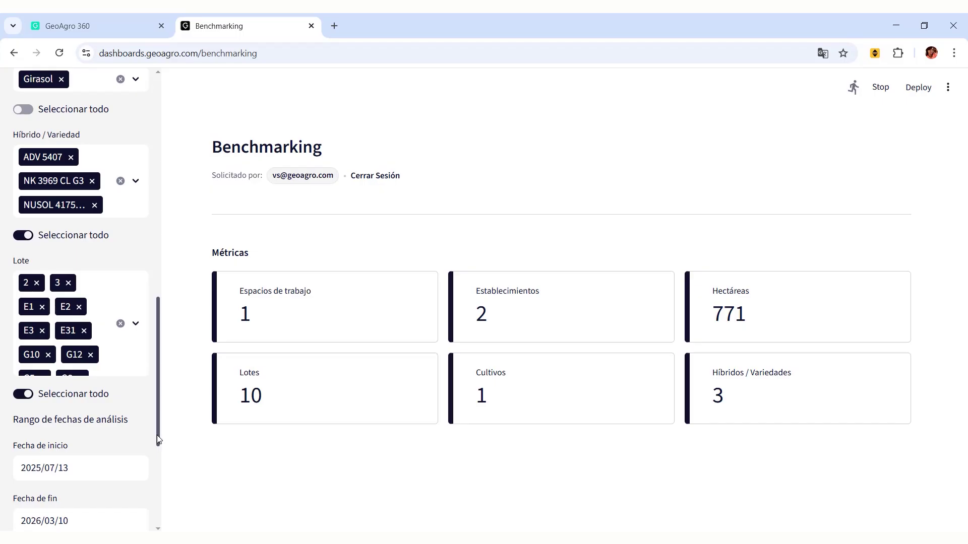
scroll(158, 440, "down", 3)
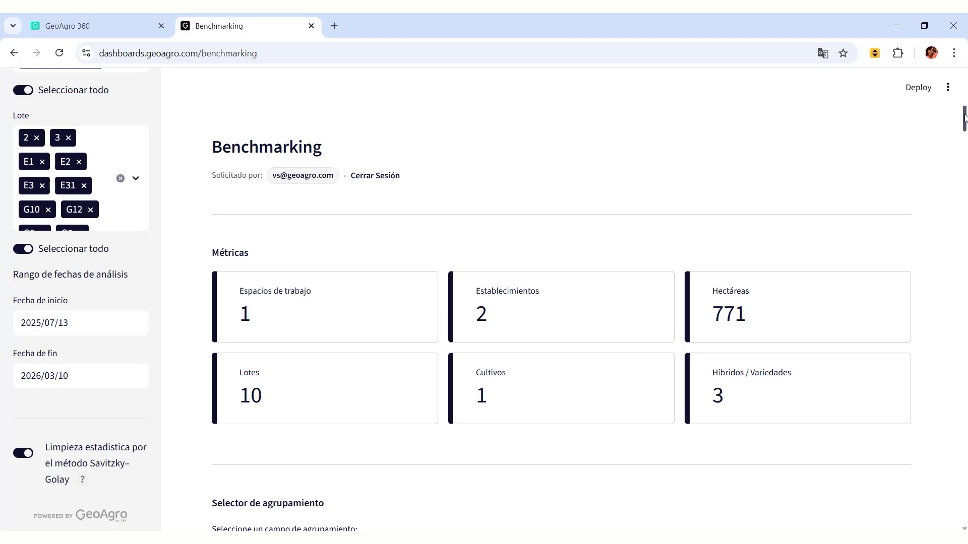
- Expand Datos NDVI por fecha, review the Savitzky–Golay table of interpolated NDVI per lot through late December 2025, and collapse it
left_click_drag(964, 118, 964, 134)
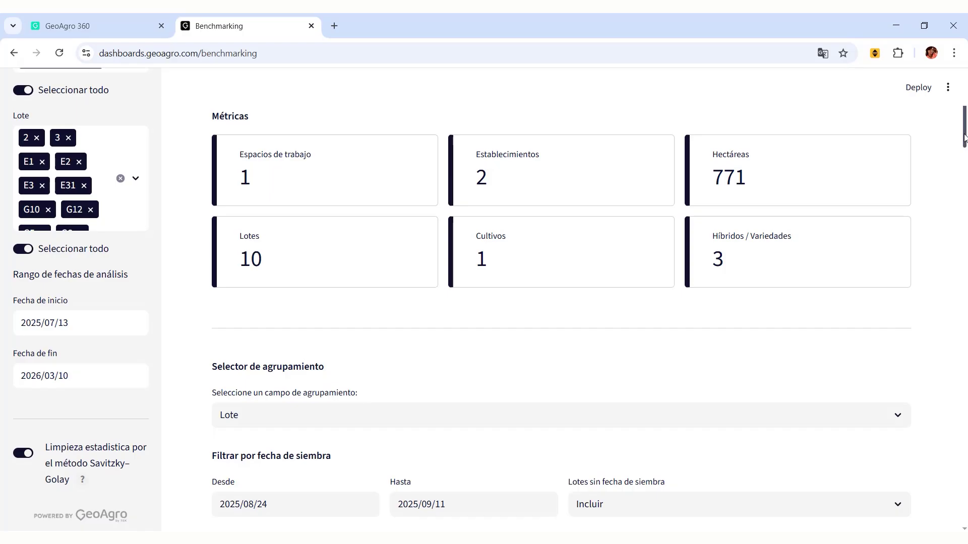
left_click_drag(963, 136, 946, 238)
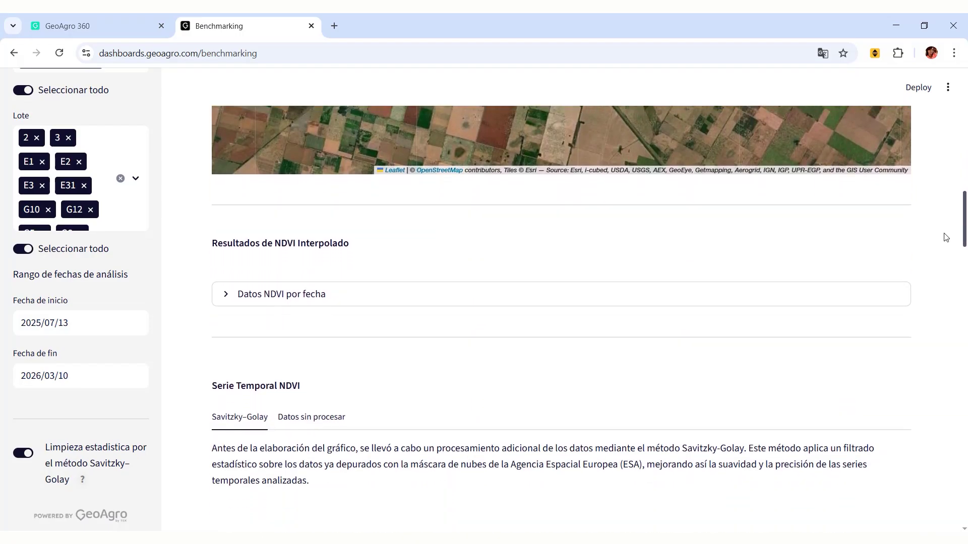
left_click(223, 280)
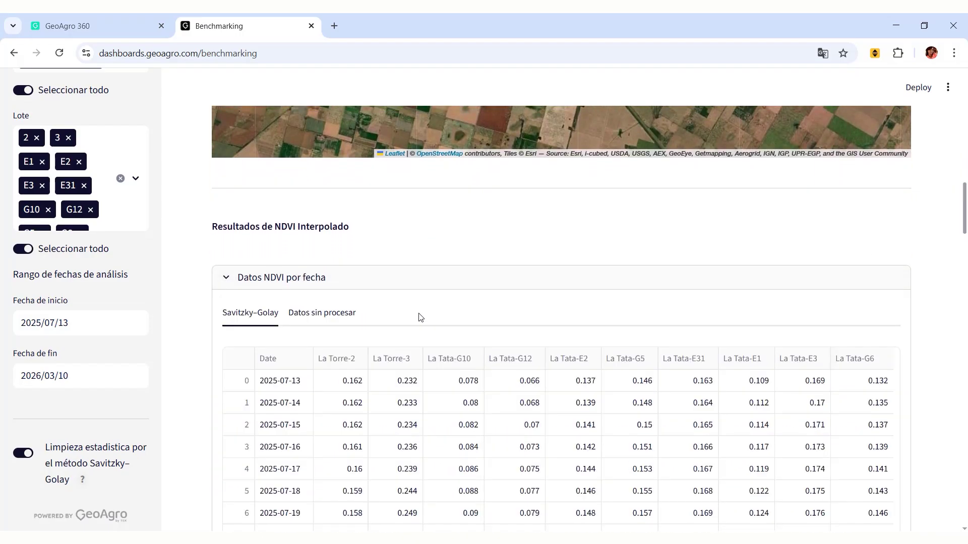
scroll(423, 391, "down", 4)
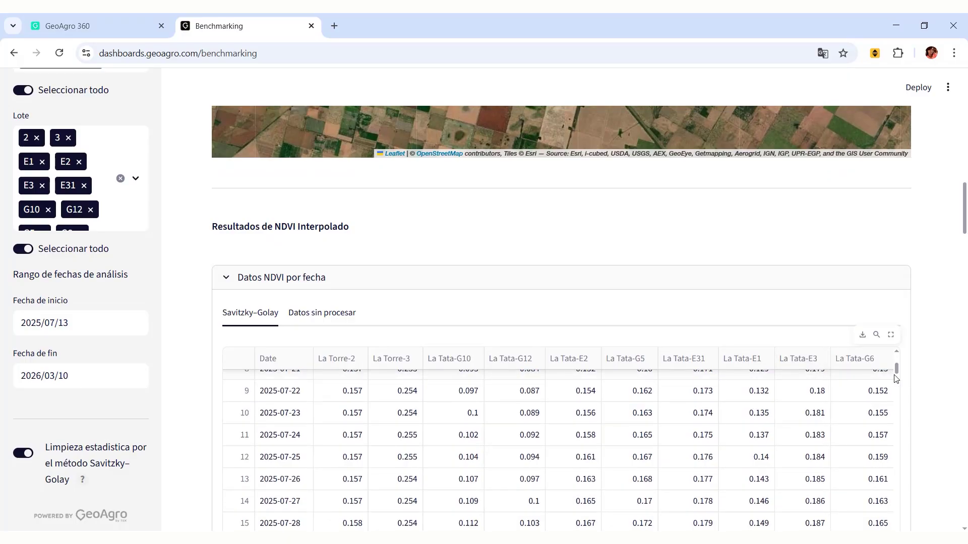
left_click_drag(898, 372, 860, 497)
scroll(860, 497, "down", 10)
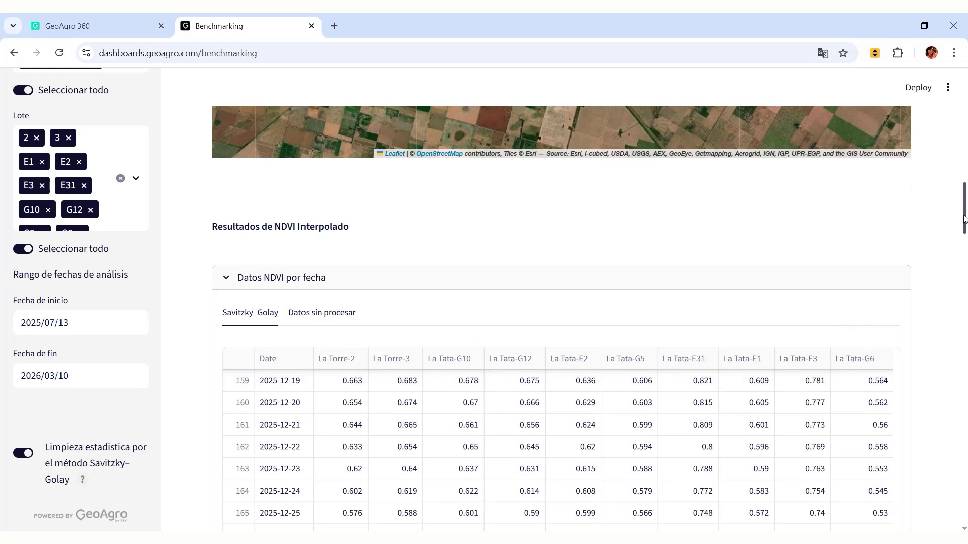
left_click_drag(964, 219, 964, 237)
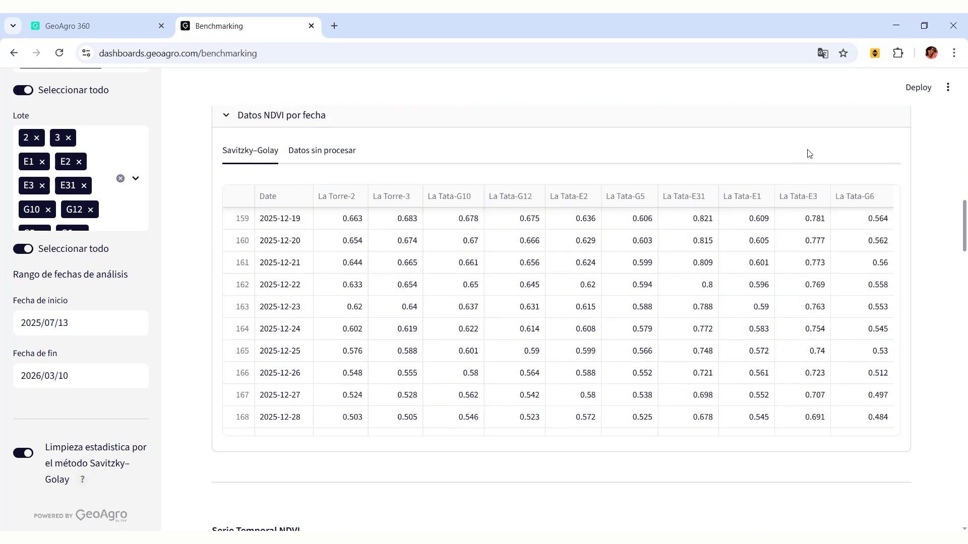
scroll(611, 257, "up", 2)
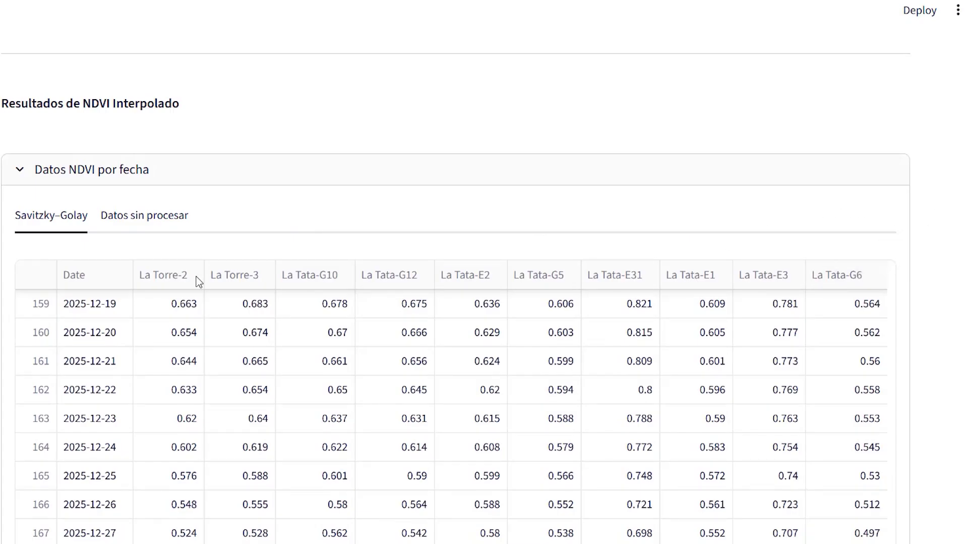
left_click(19, 169)
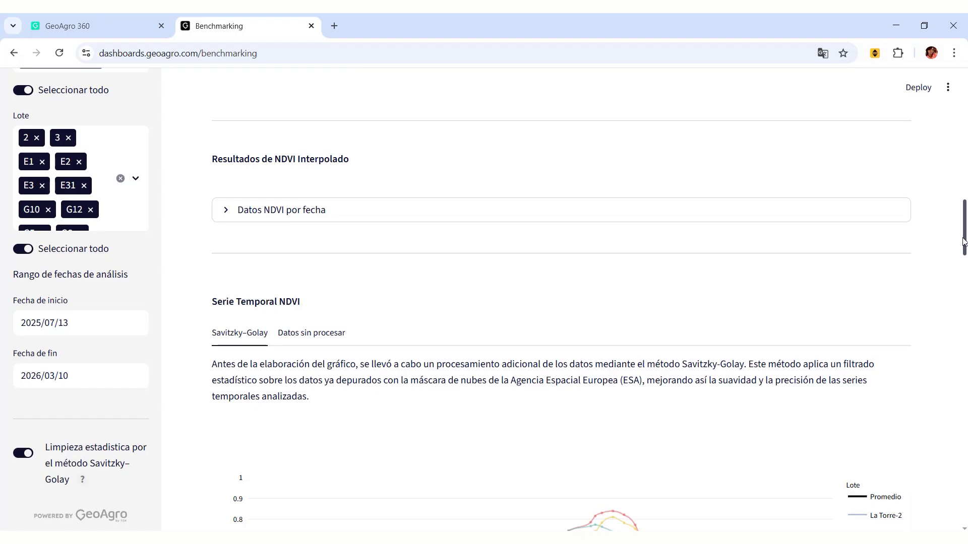
- Inspect the lots' NDVI curves in the Serie Temporal NDVI chart, with the Promedio line hidden
left_click_drag(963, 241, 961, 281)
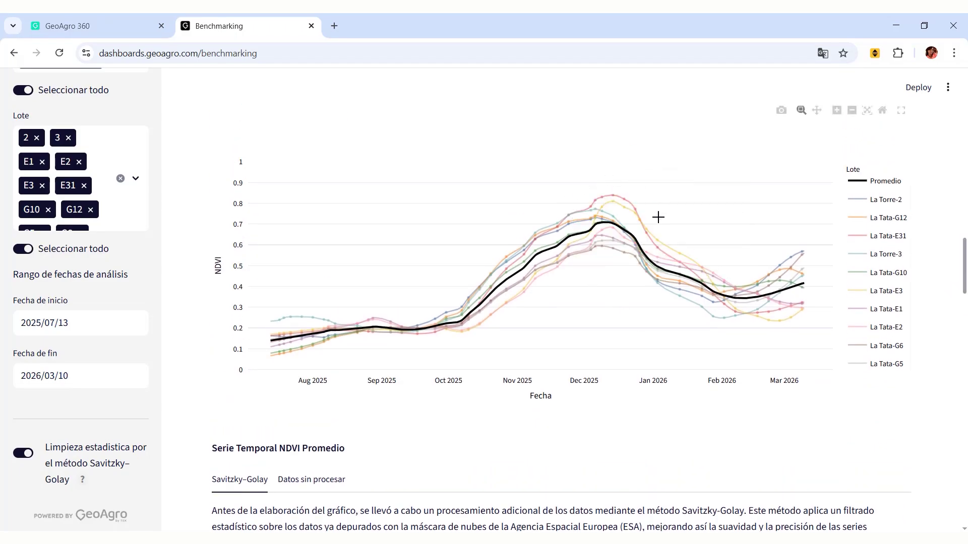
mouse_move(653, 296)
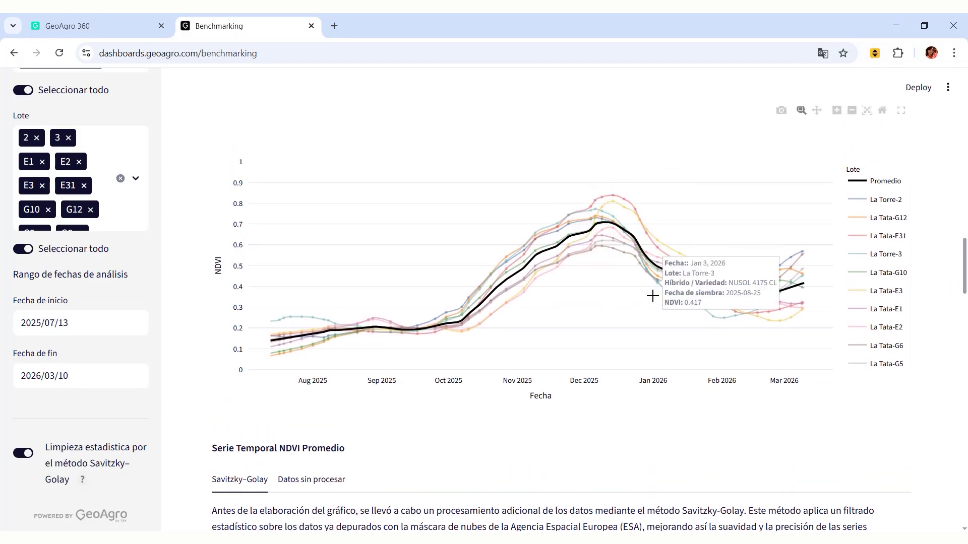
left_click(863, 182)
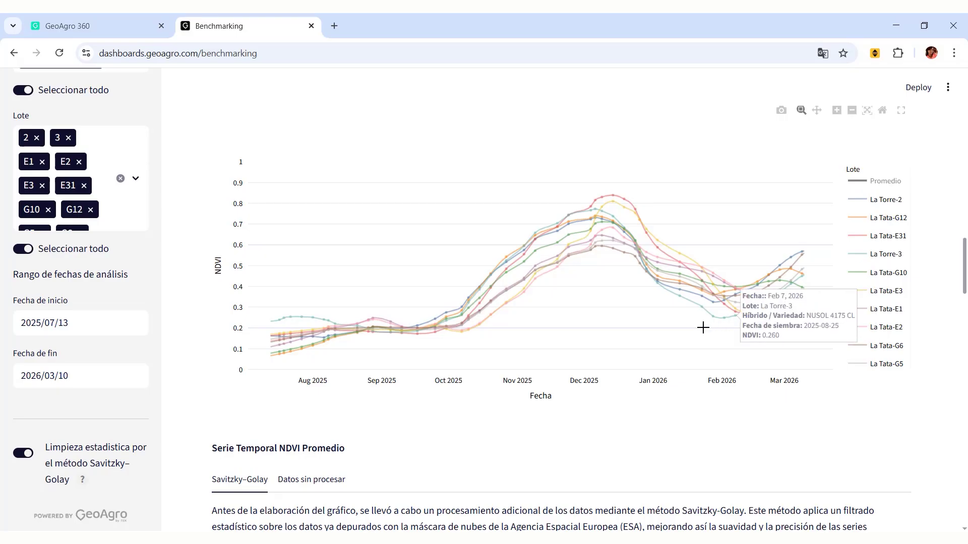
mouse_move(610, 194)
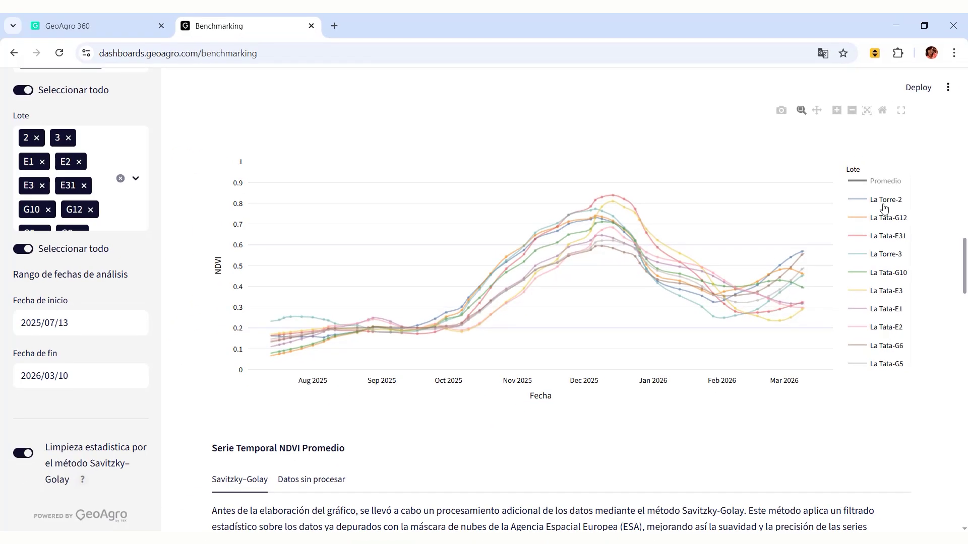
- Hide the curves of La Torre-2, La Torre-3, La Tata-G10, La Tata-E3, La Tata-E1 and La Tata-E2 in the Serie Temporal NDVI chart
left_click(887, 203)
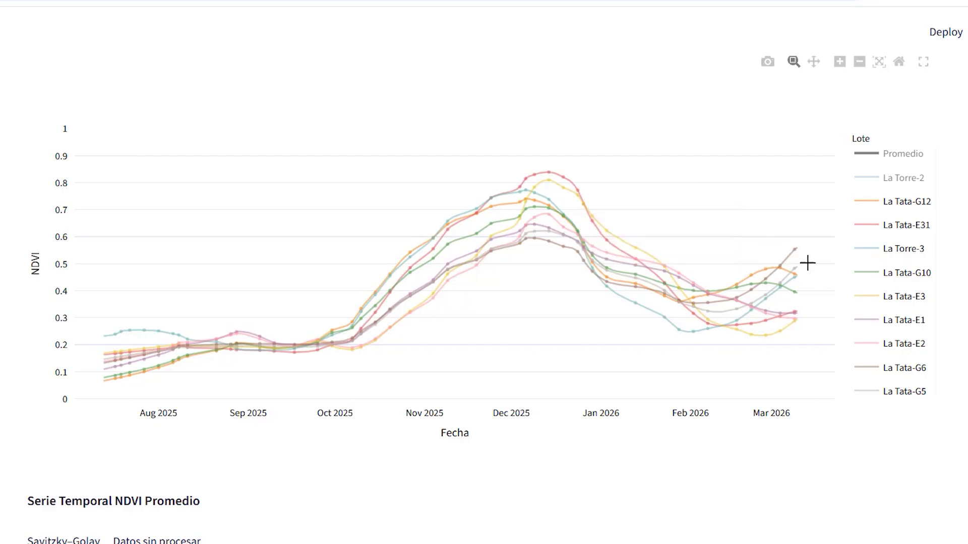
left_click(870, 298)
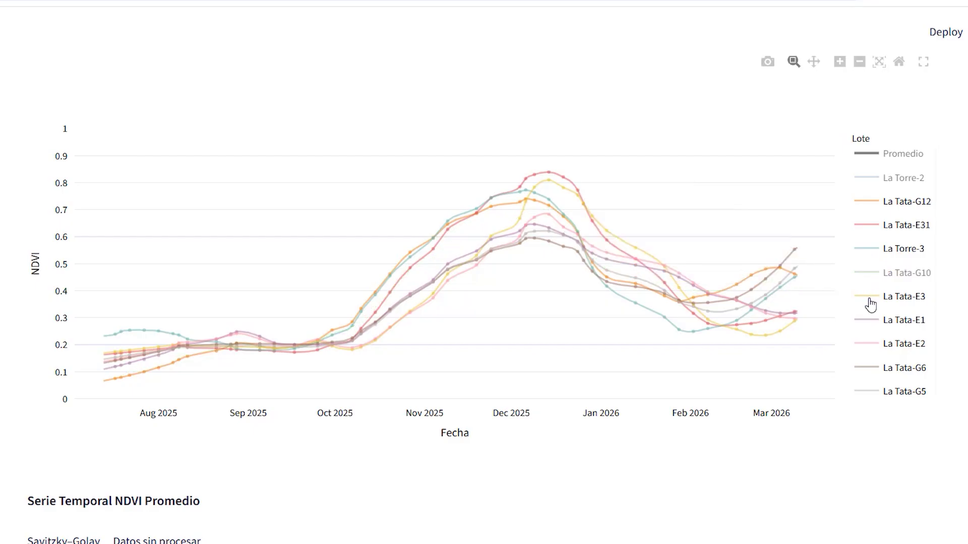
left_click(871, 303)
left_click(869, 324)
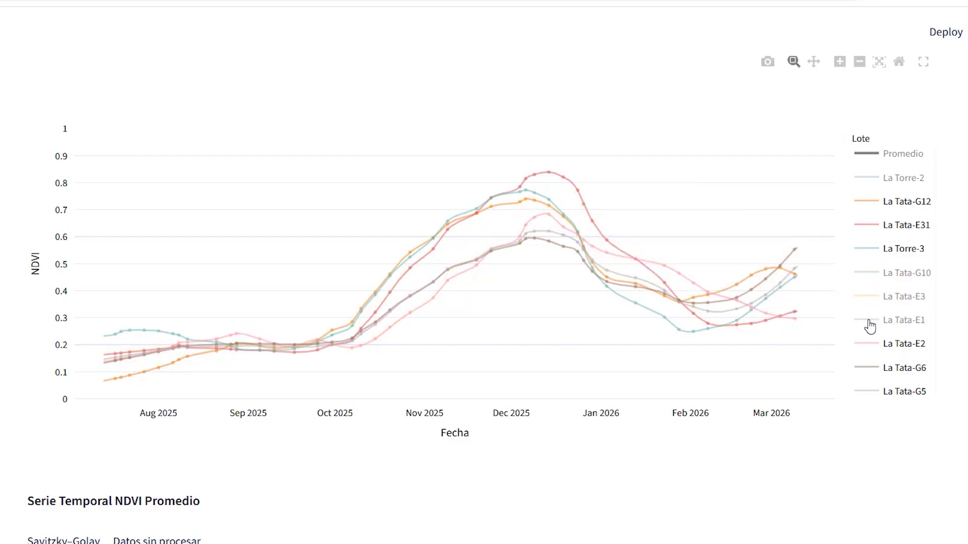
left_click(871, 347)
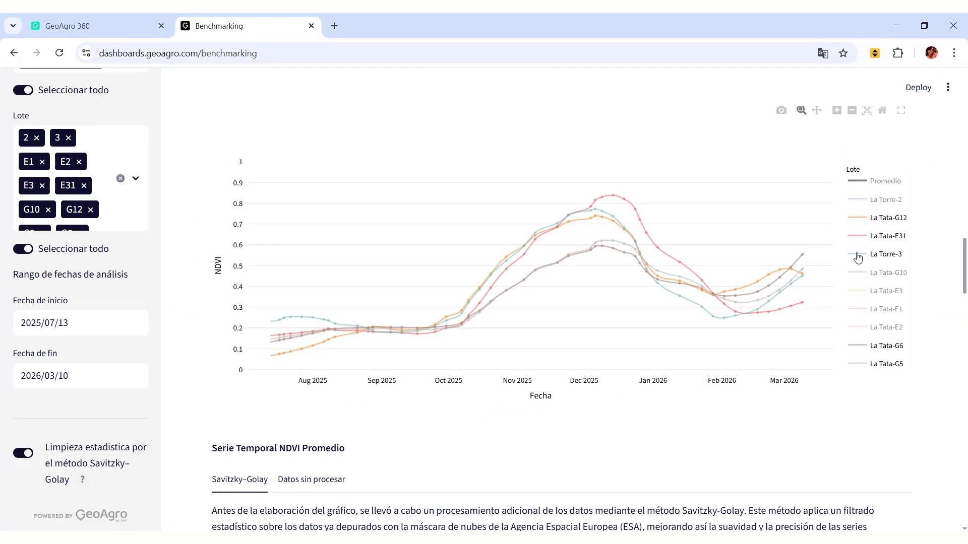
left_click(857, 254)
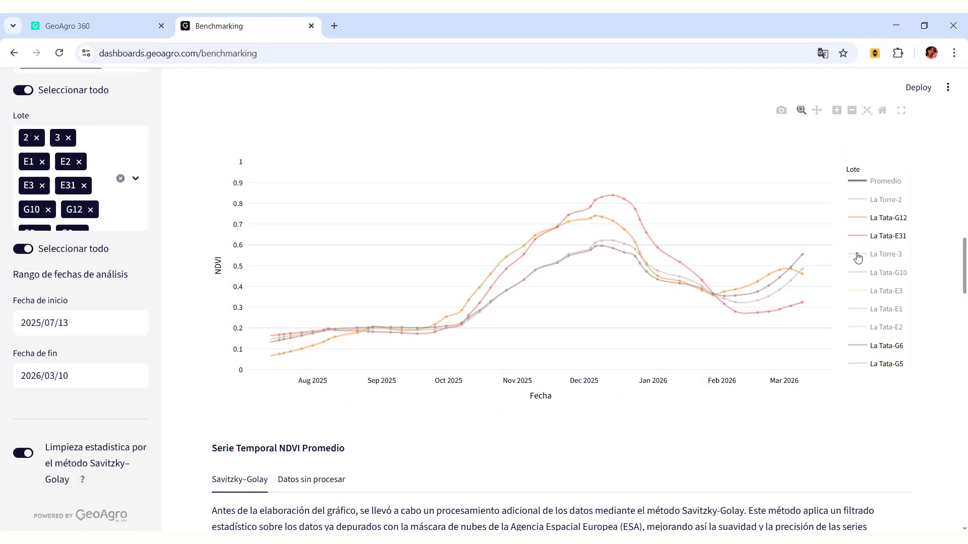
- Review the NDVI heatmap by lot and the Integral de NDVI bar chart, checking the La Torre-2 bar
left_click_drag(964, 259, 953, 372)
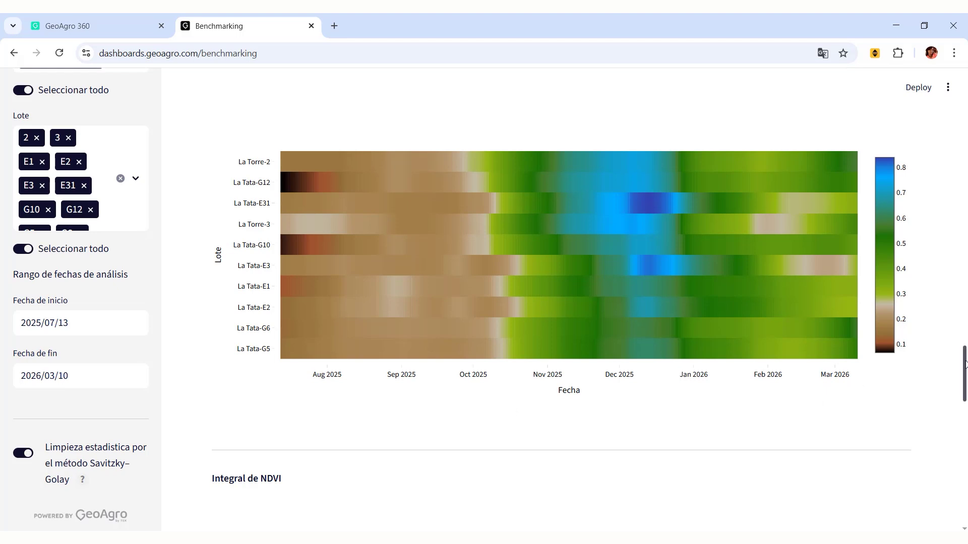
left_click_drag(964, 363, 959, 416)
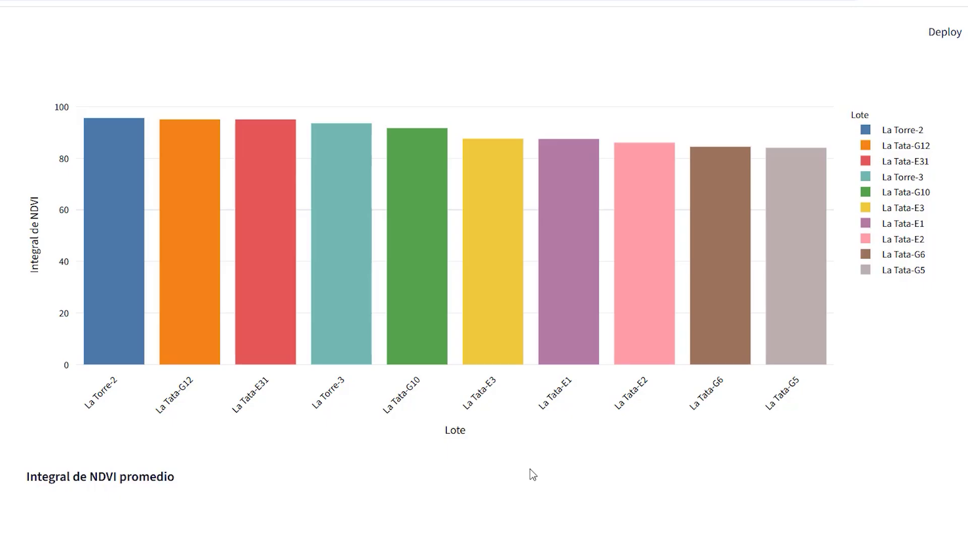
mouse_move(278, 319)
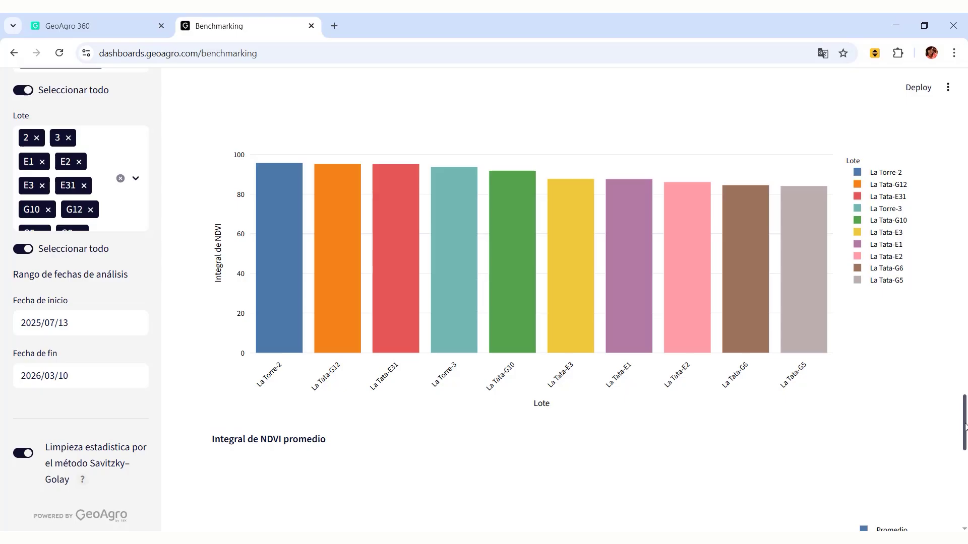
- Set the dashboard's grouping field to Híbrido / Variedad
left_click_drag(964, 426, 964, 146)
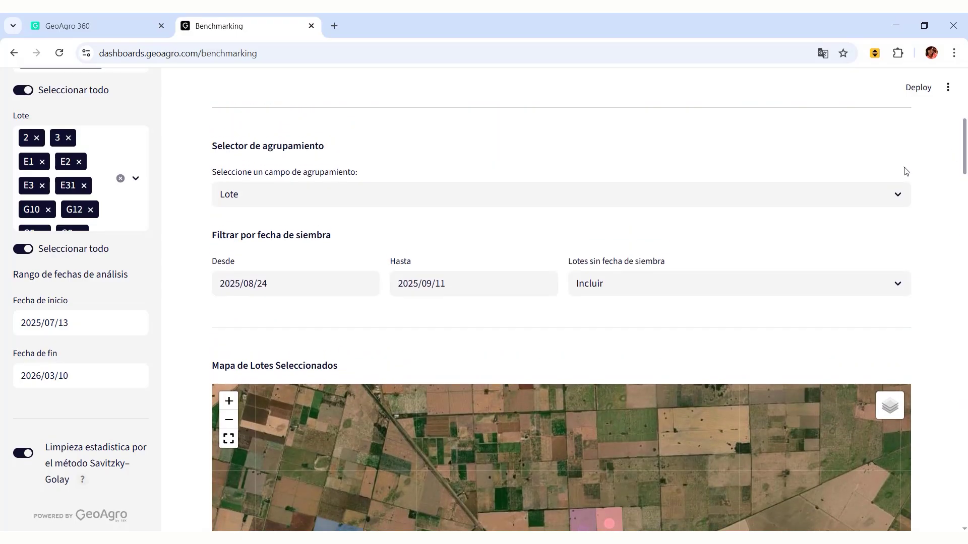
left_click(886, 197)
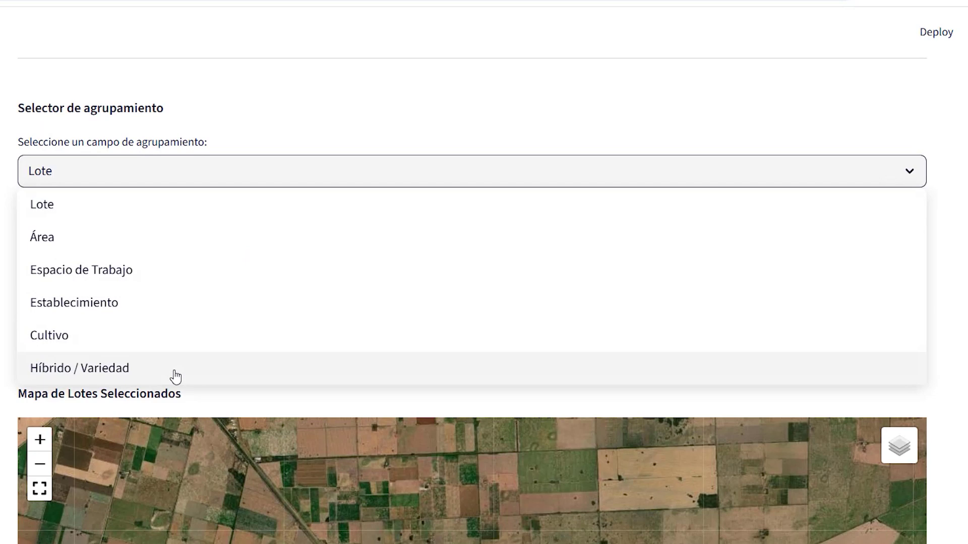
left_click(332, 348)
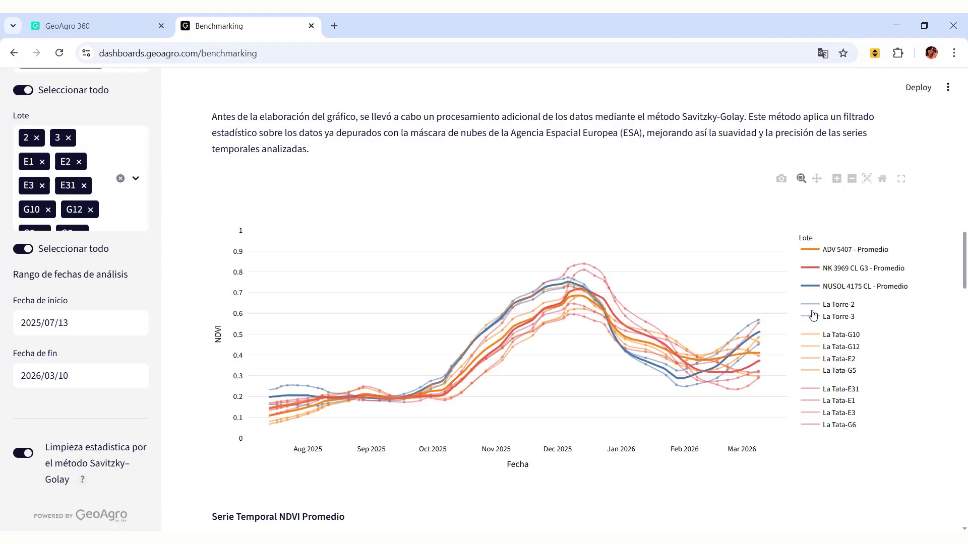
- Review the NDVI time series, heatmap and Integral de NDVI charts with the lots grouped by hybrid
left_click(816, 347)
scroll(947, 373, "down", 10)
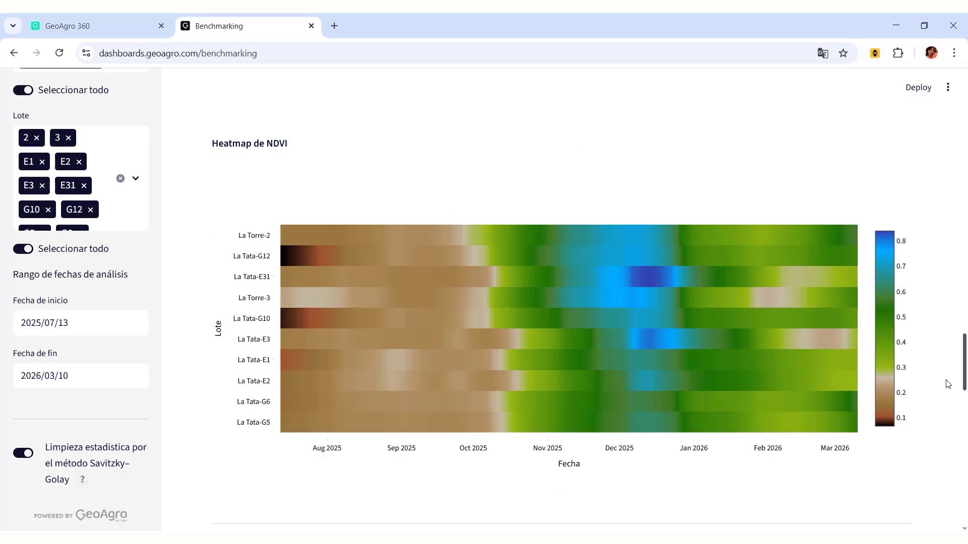
scroll(946, 384, "down", 7)
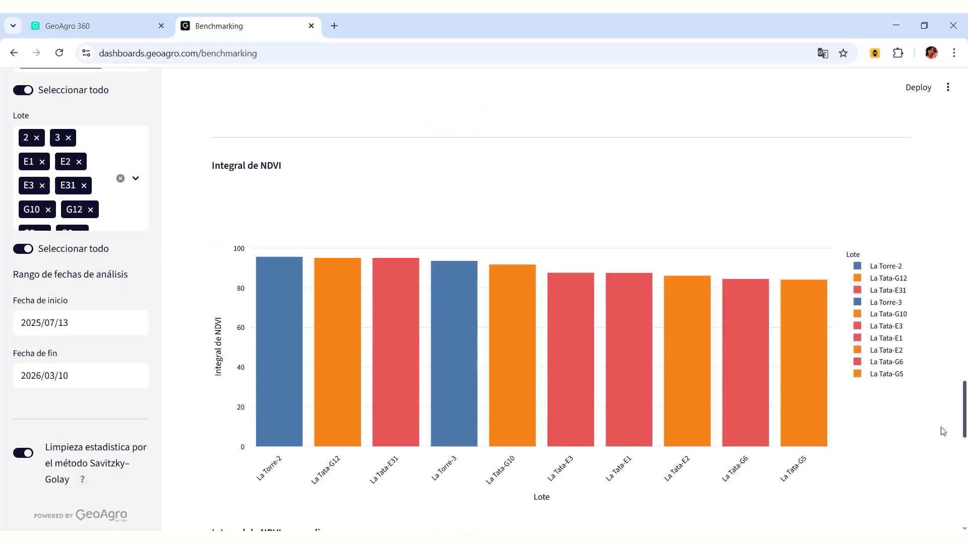
left_click_drag(965, 403, 961, 452)
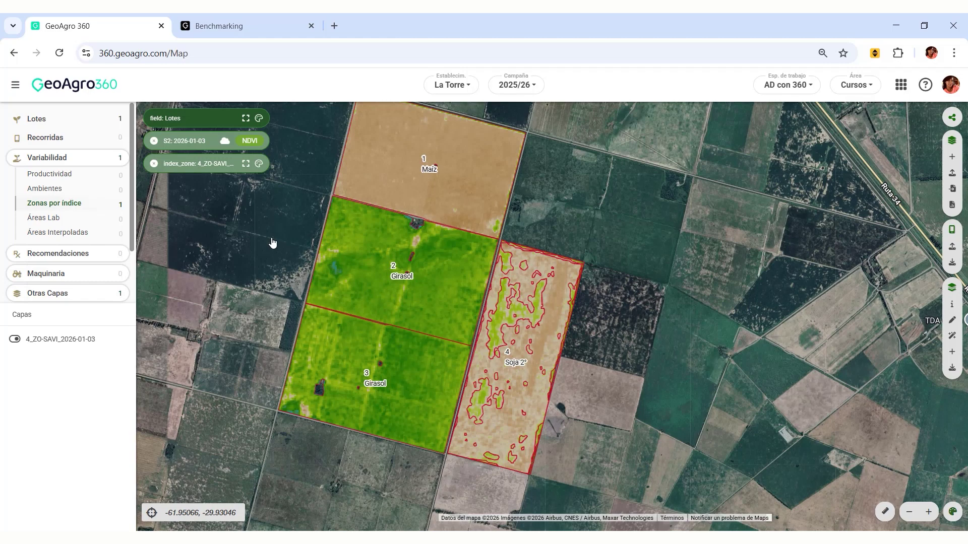
- Inspect lot 4 up close with the 4_ZO-SAVI_2026-01-03 zones filled in class colours, then return the layer to outlines only
left_click_drag(258, 355, 273, 364)
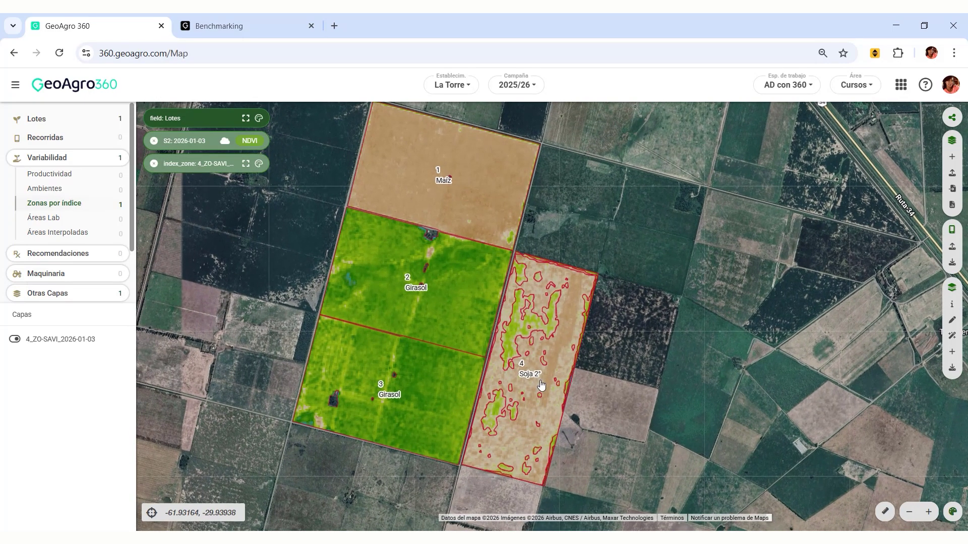
left_click(928, 512)
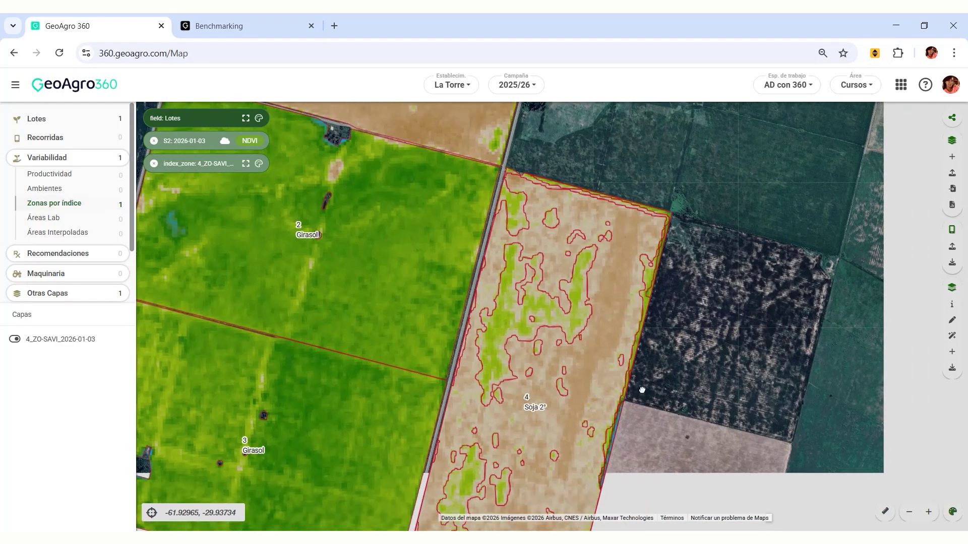
left_click(259, 164)
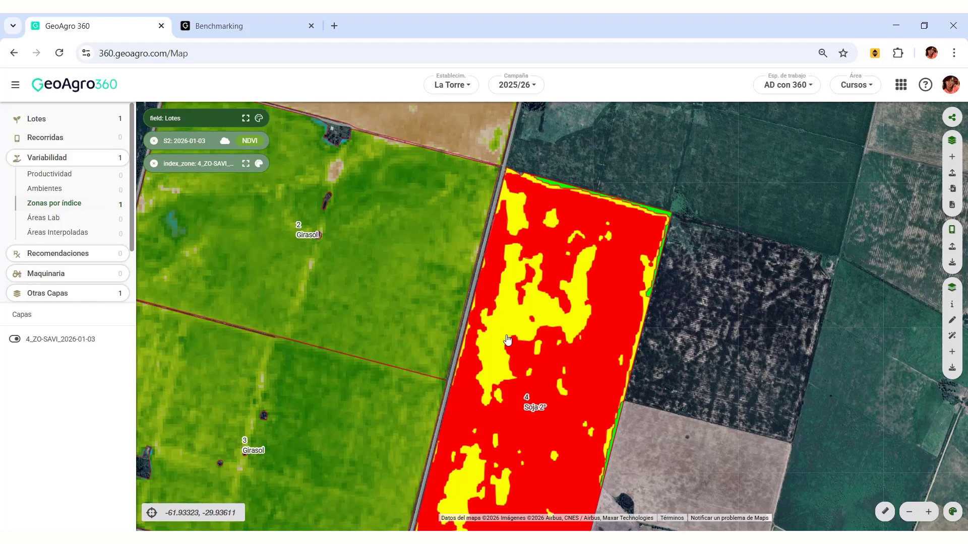
left_click(259, 165)
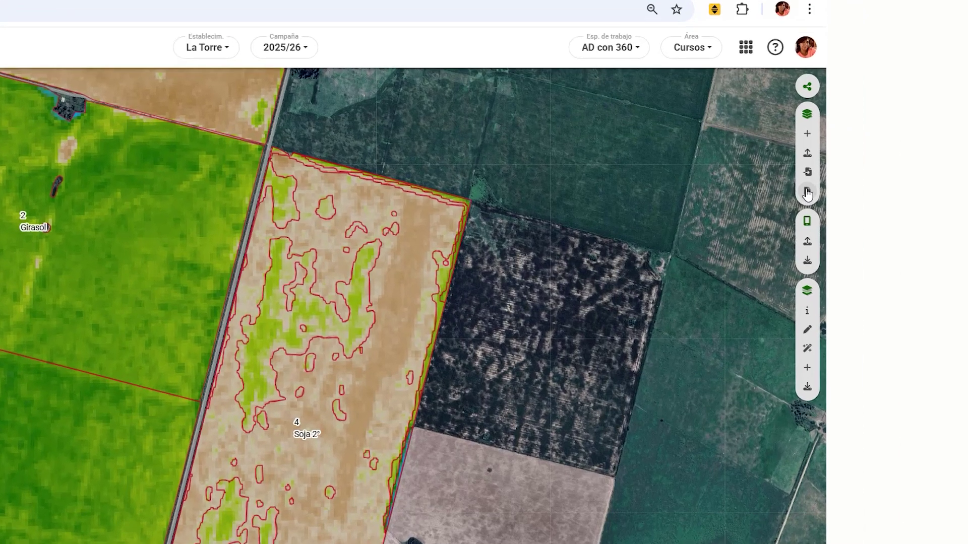
- Start a Zona por índices report with sensor Sentinel 2 and index SAVI for lot 4
left_click(952, 205)
left_click(686, 216)
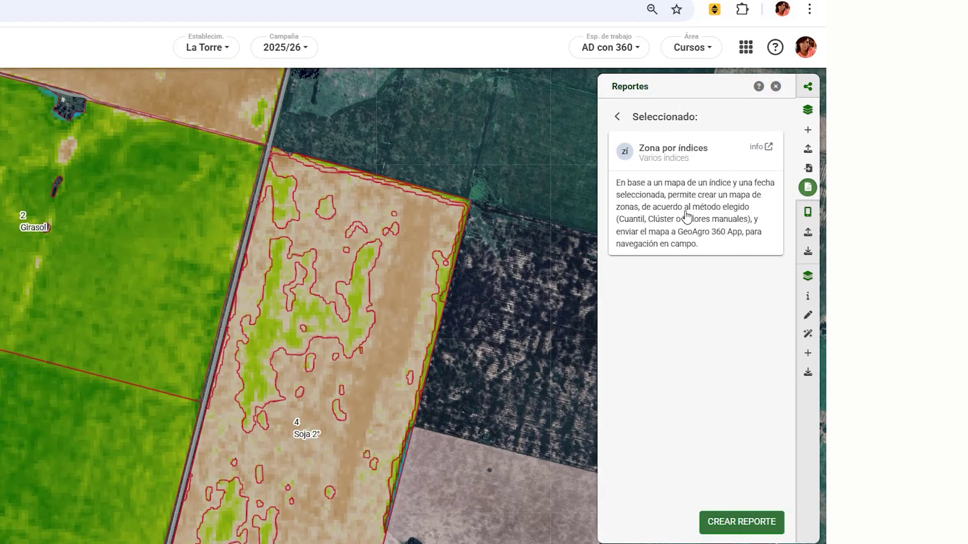
left_click(745, 528)
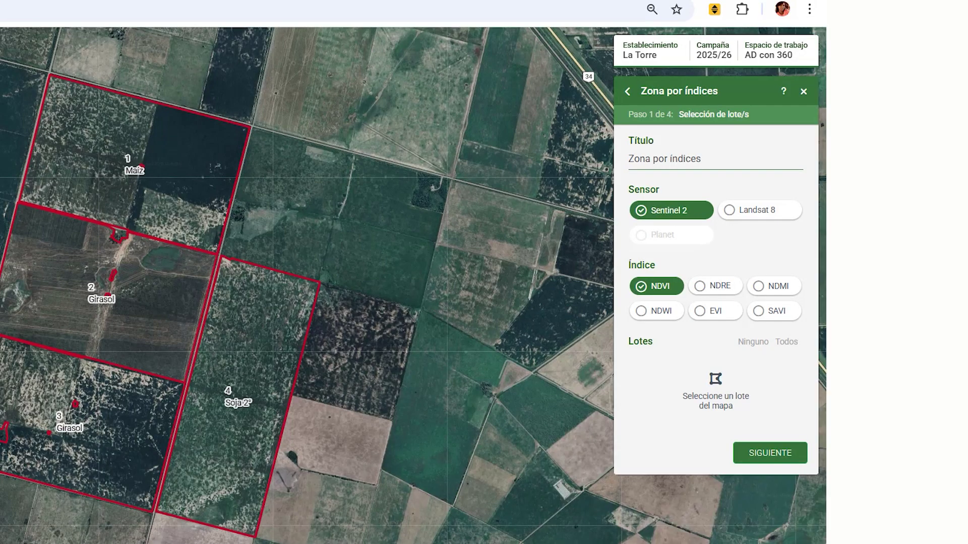
left_click(760, 312)
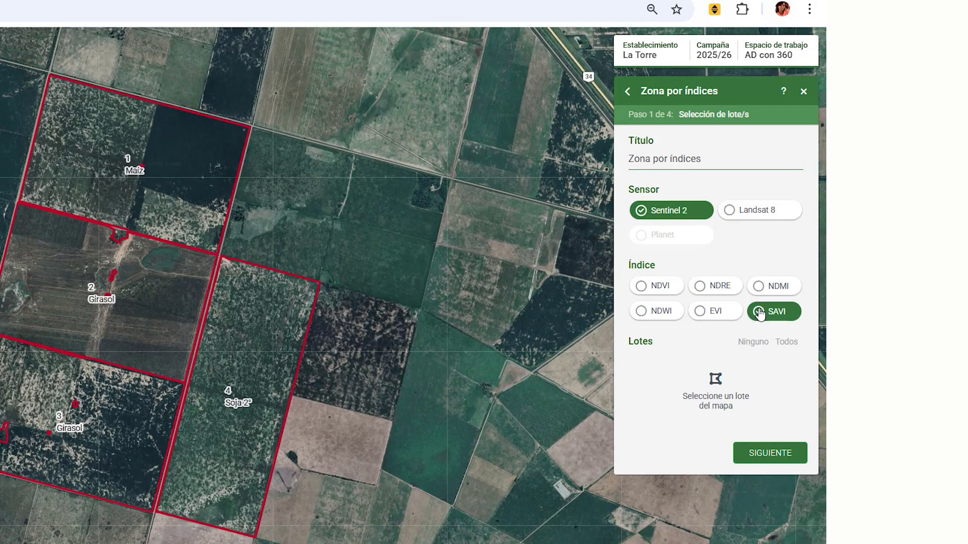
left_click(283, 405)
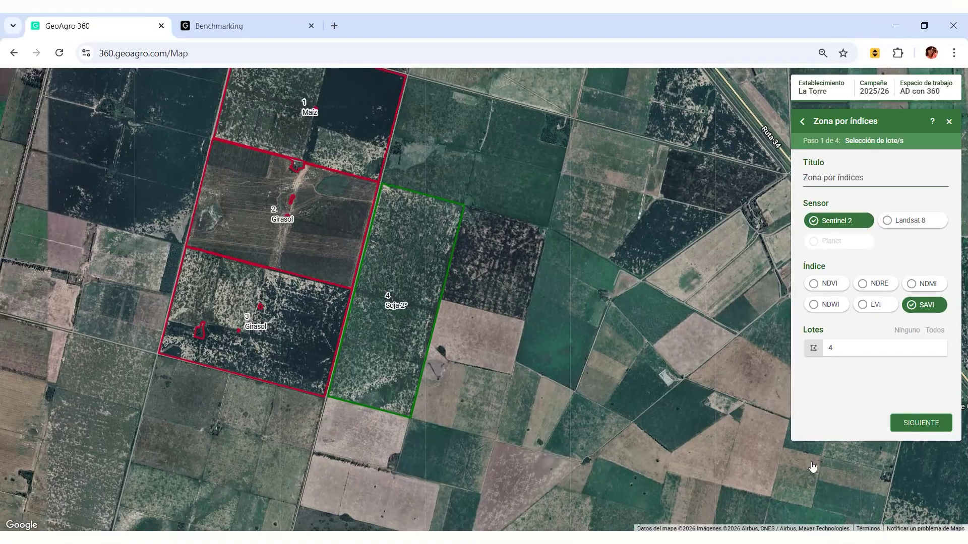
left_click(770, 453)
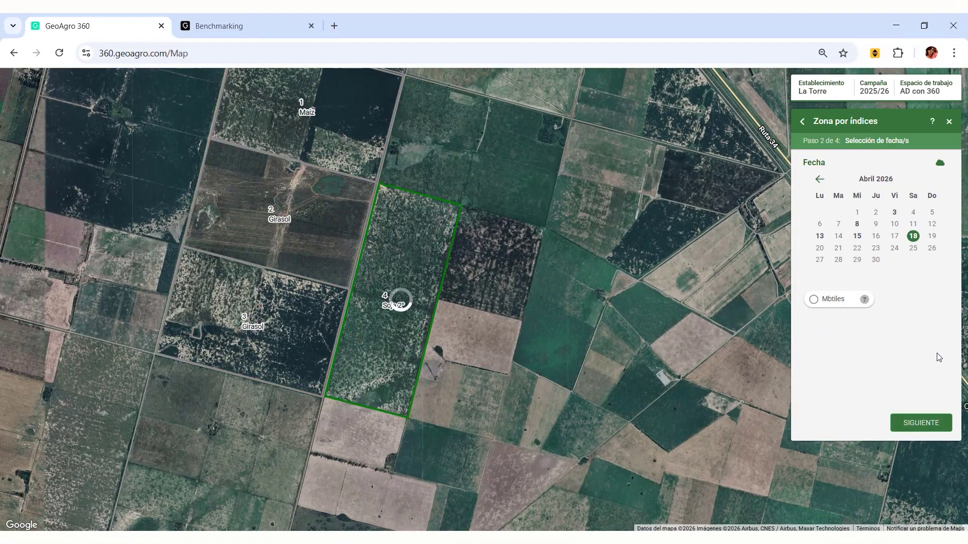
- Set the report's image date to 3 January 2026 and continue to the classification method
left_click(819, 180)
left_click(913, 212)
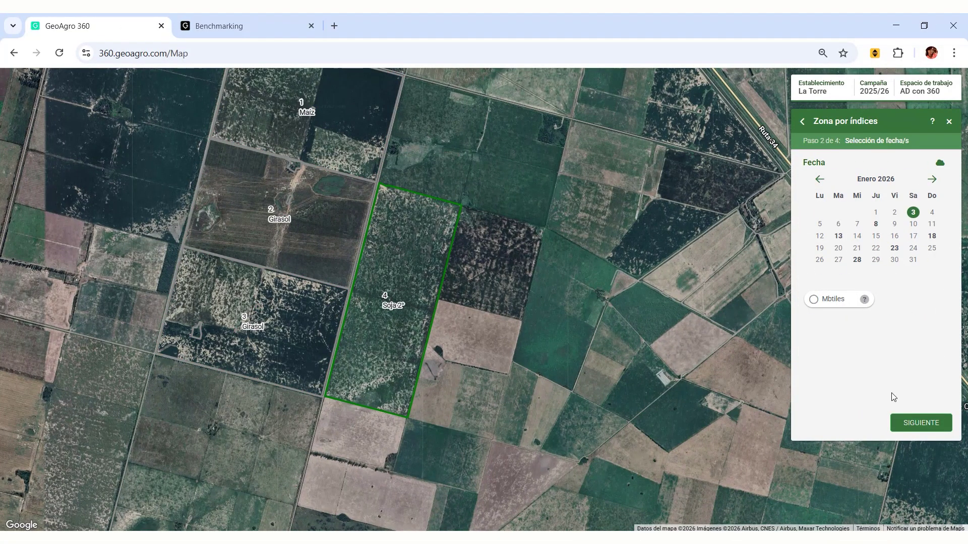
left_click(921, 424)
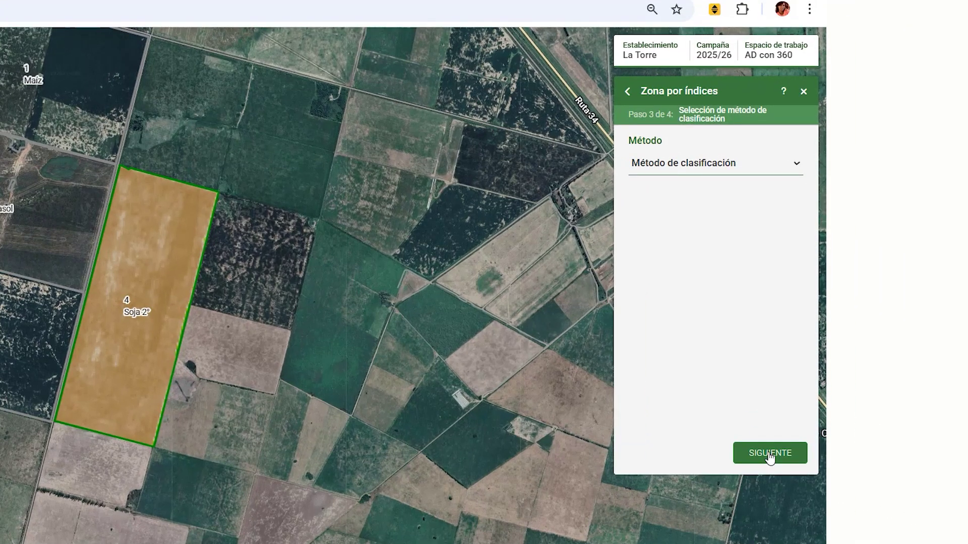
- Classify the zones by Clústeres with 3 classes and generate the report
left_click(707, 167)
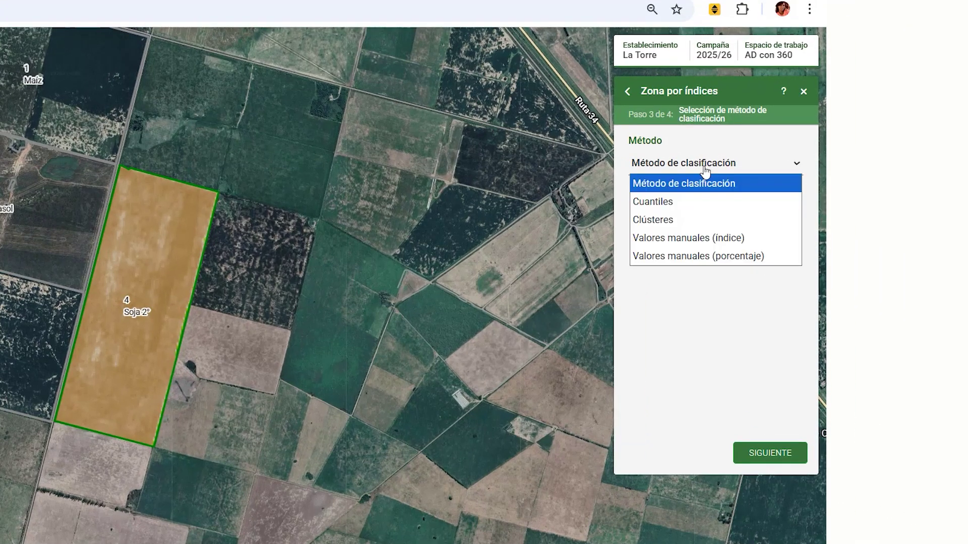
left_click(658, 222)
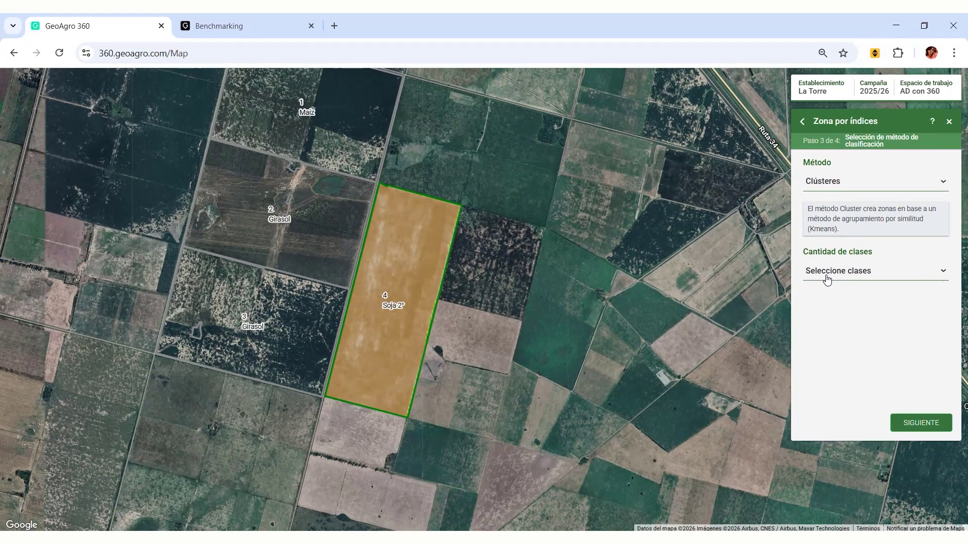
left_click(656, 280)
left_click(819, 319)
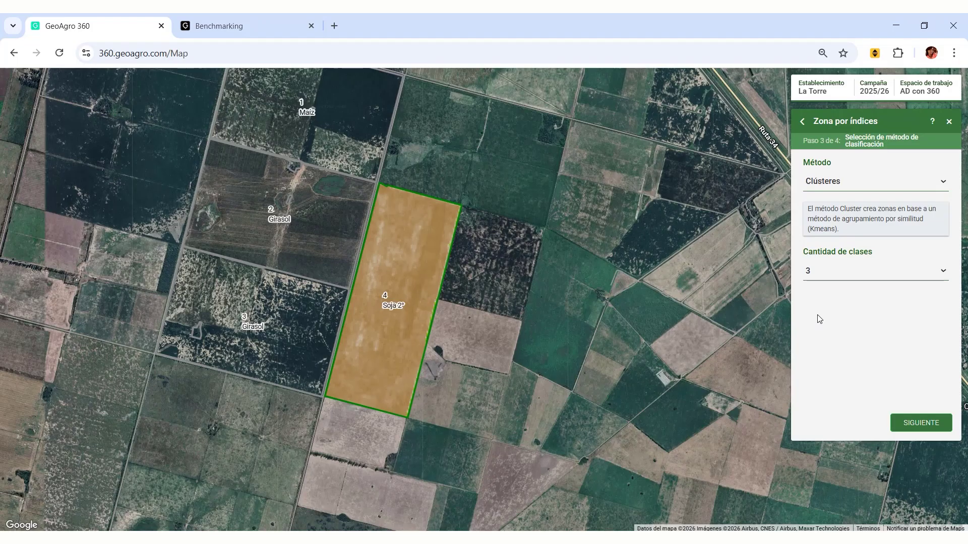
left_click(923, 423)
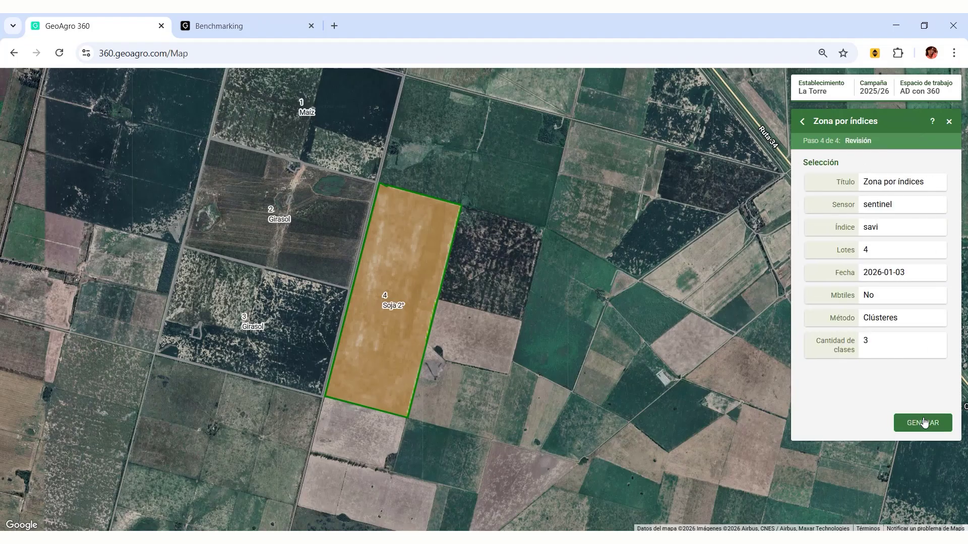
left_click(924, 423)
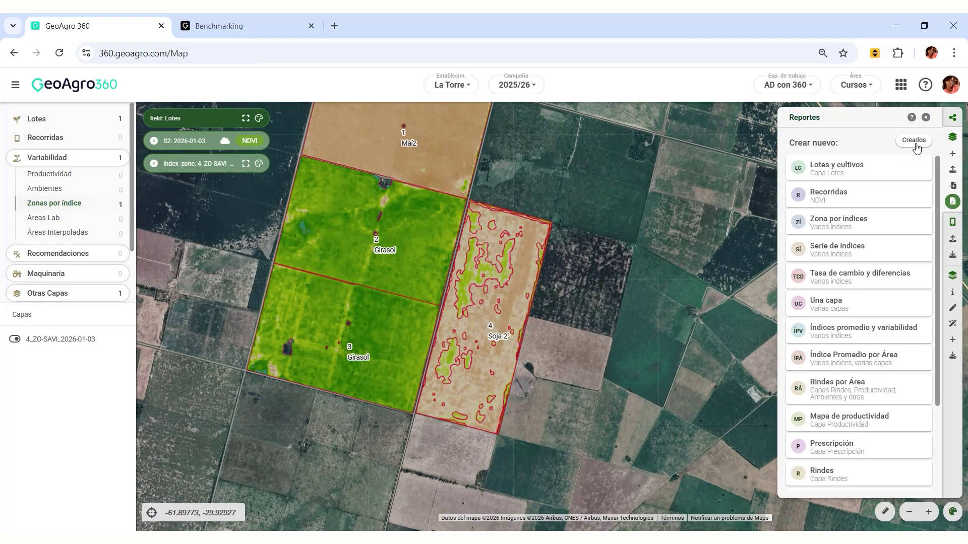
- Open the created report Zona por índices - Lote 4, review its SAVI maps, classification table and class chart, and close it
left_click(916, 146)
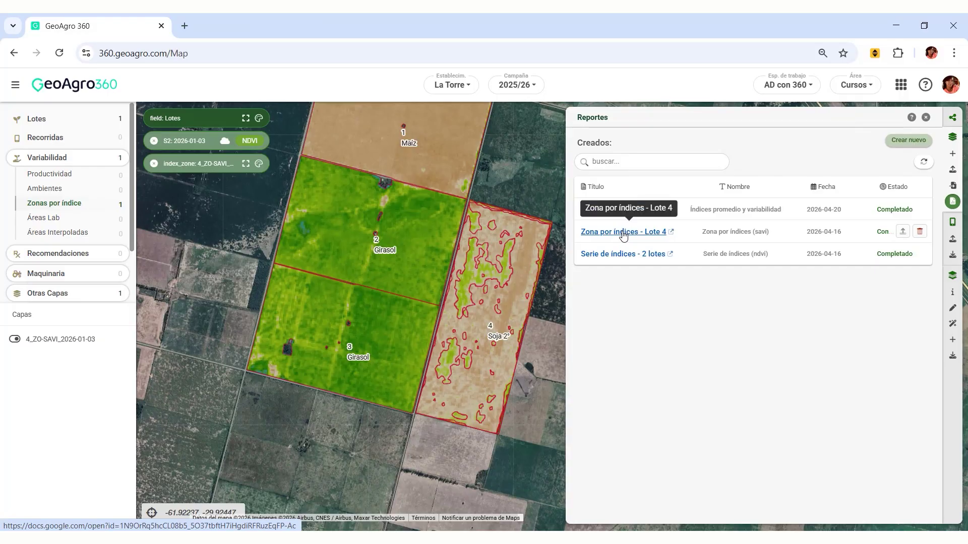
left_click(624, 231)
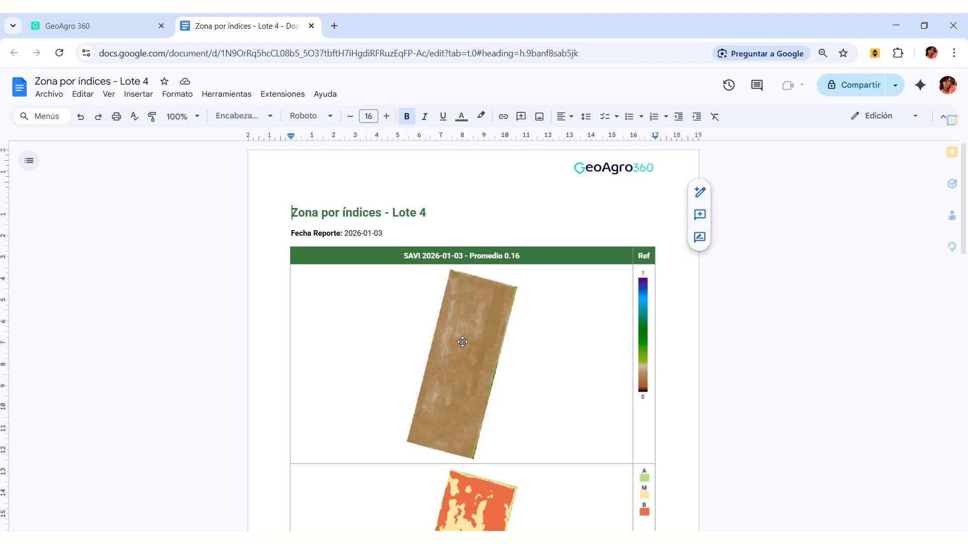
scroll(462, 347, "down", 4)
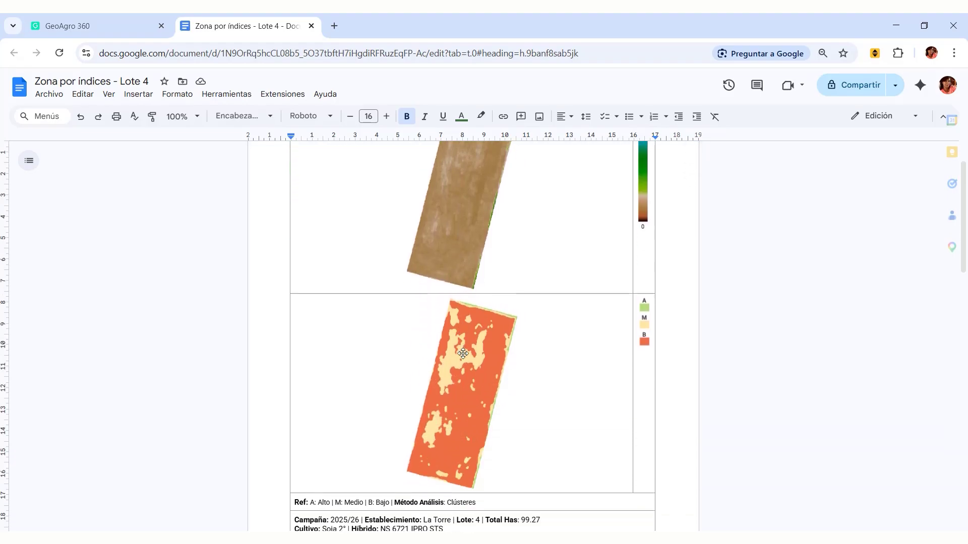
scroll(468, 380, "down", 5)
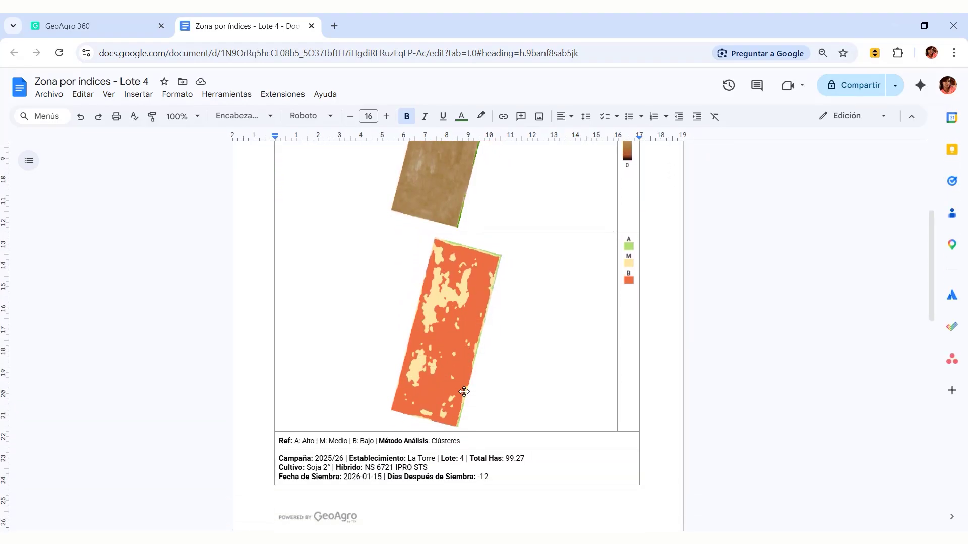
scroll(462, 394, "down", 6)
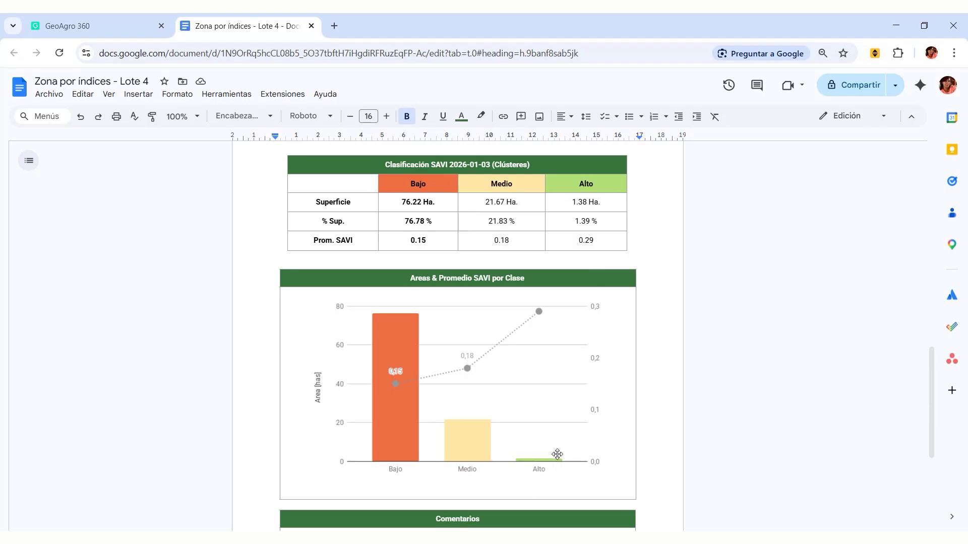
scroll(544, 361, "up", 8)
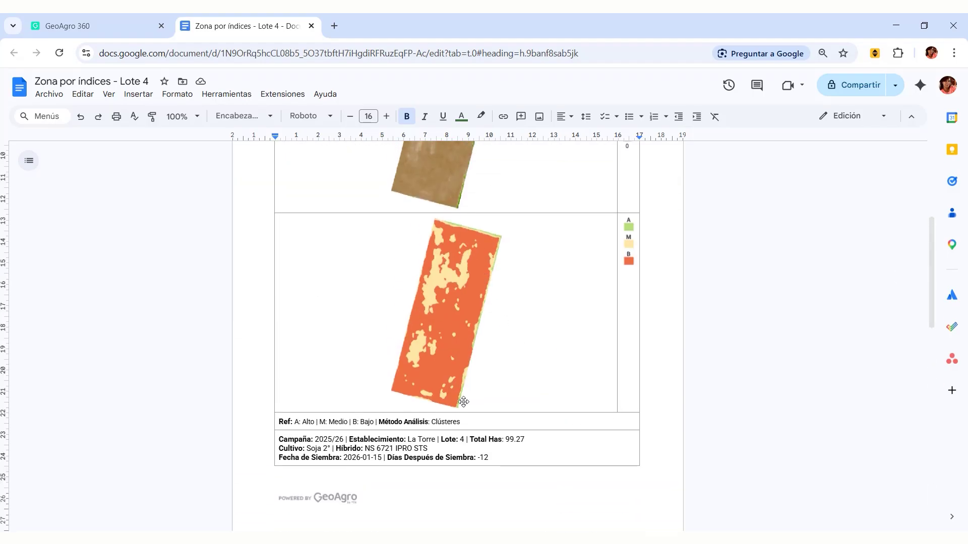
scroll(561, 356, "down", 5)
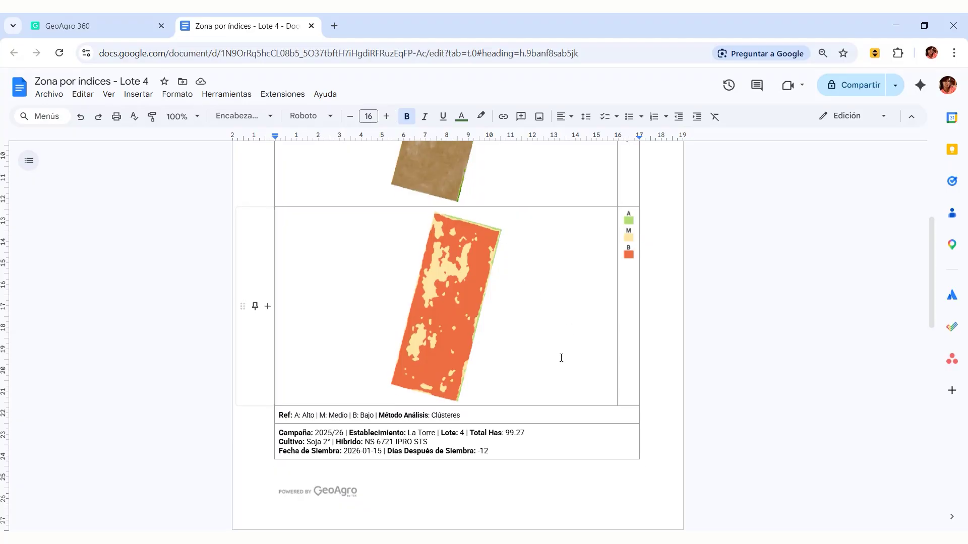
scroll(531, 414, "down", 5)
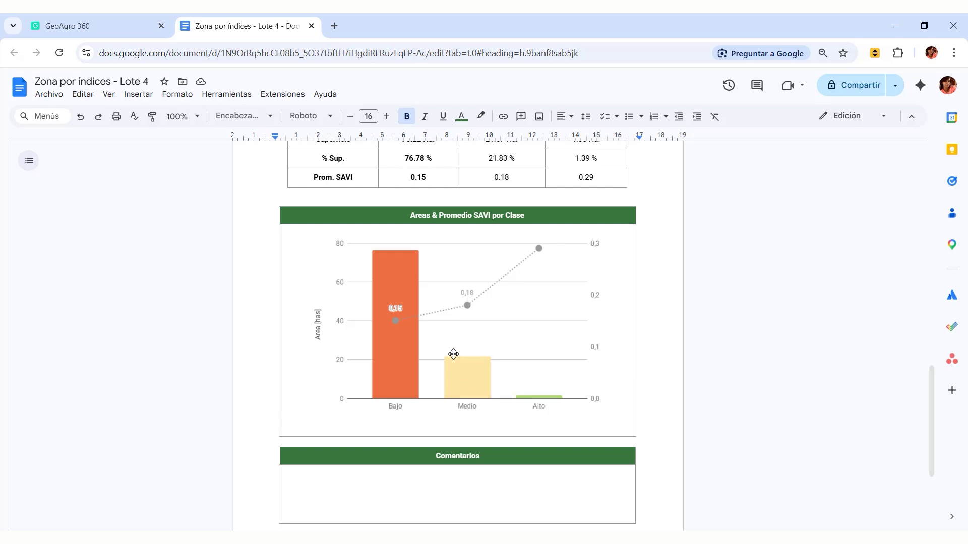
scroll(479, 356, "up", 15)
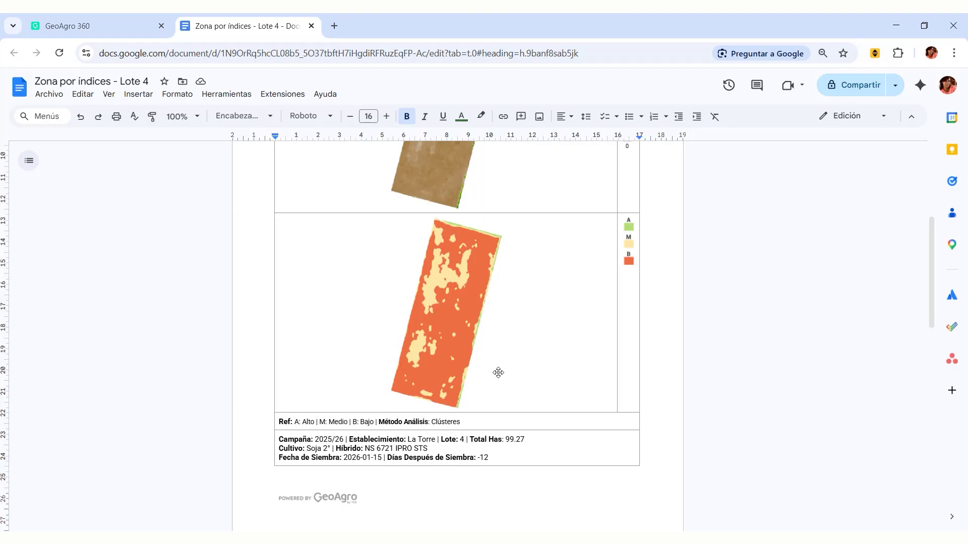
left_click(311, 26)
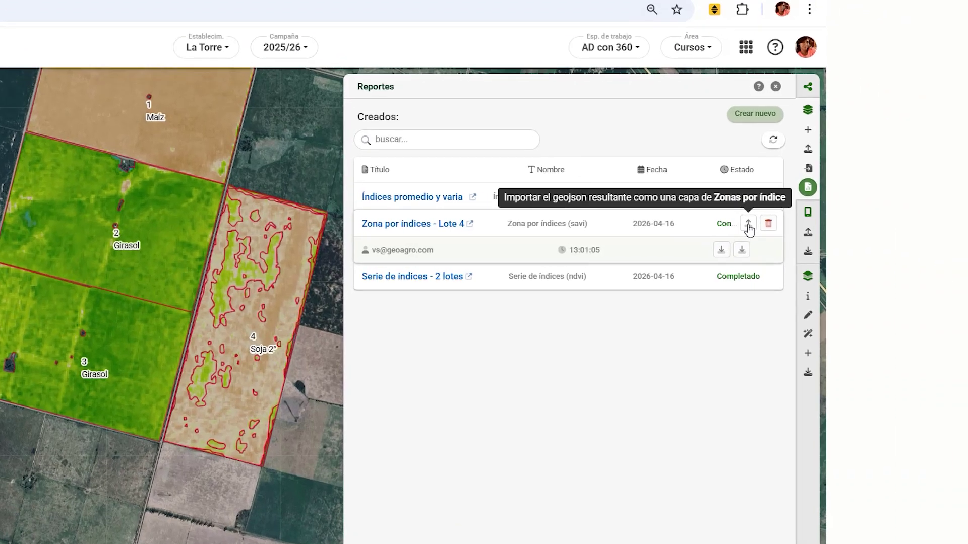
- Close the reports list, toggle the class colouring of the 4_ZO-SAVI_2026-01-03 layer under Zonas por índice, and hide the layer
left_click(776, 88)
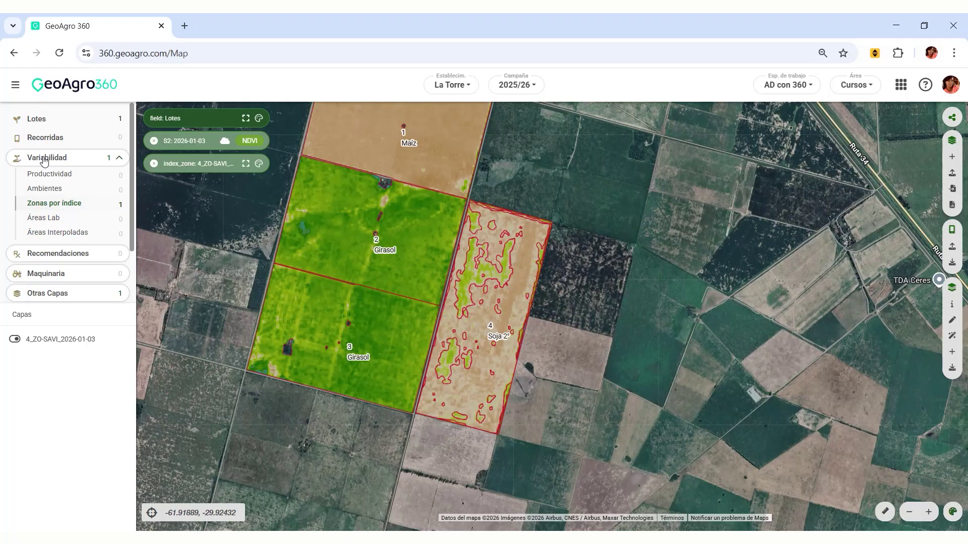
left_click(44, 159)
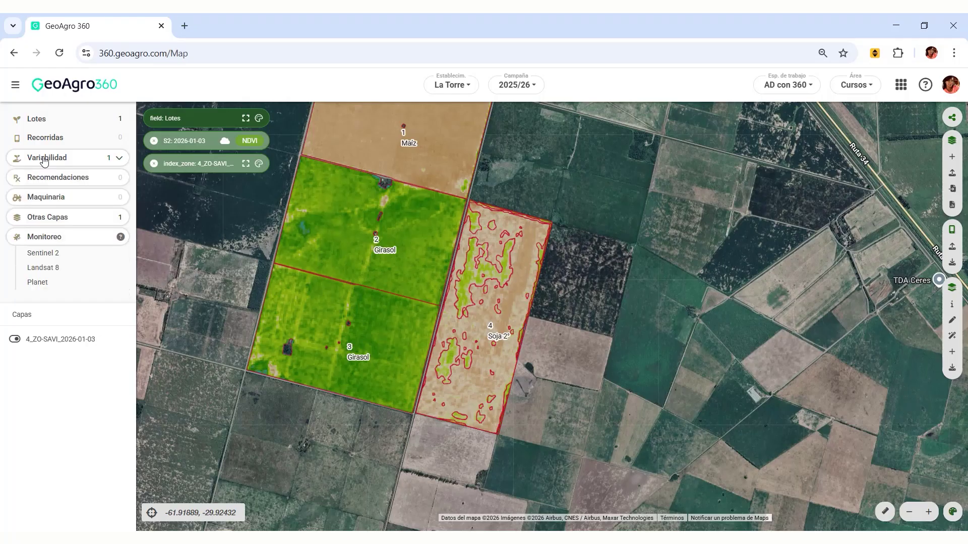
left_click(42, 160)
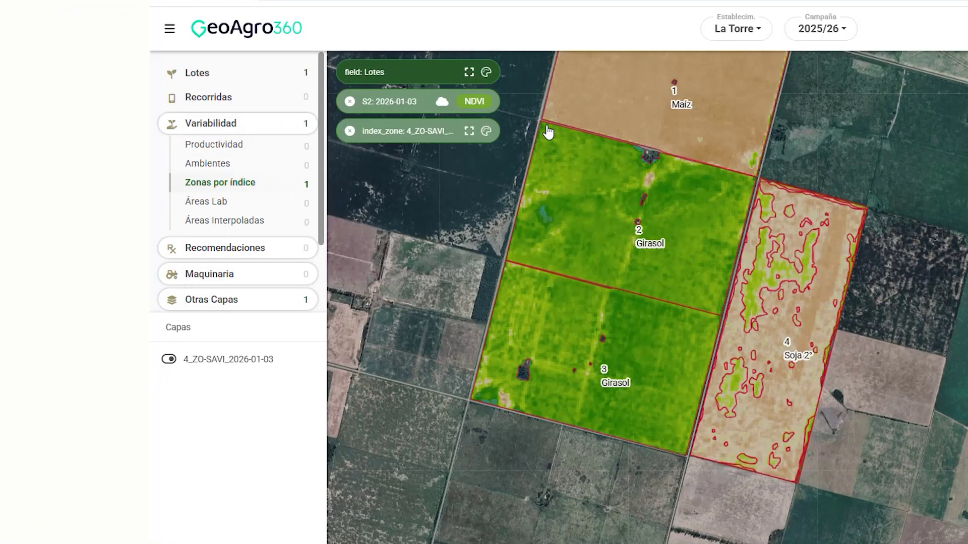
left_click(486, 132)
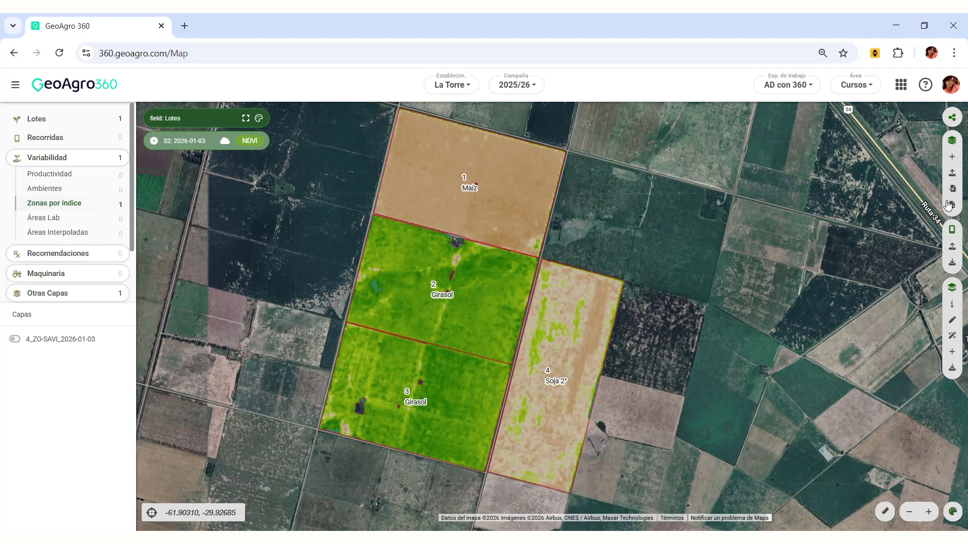
- Start an Índices promedio y variabilidad report for lots 2 and 3, filtered by the crop Girasol
left_click(952, 205)
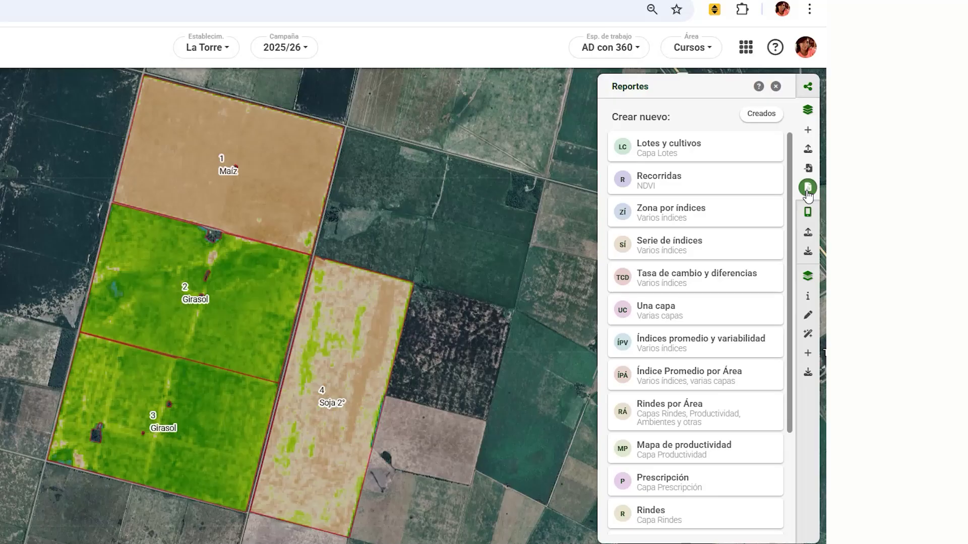
left_click(729, 346)
left_click(758, 530)
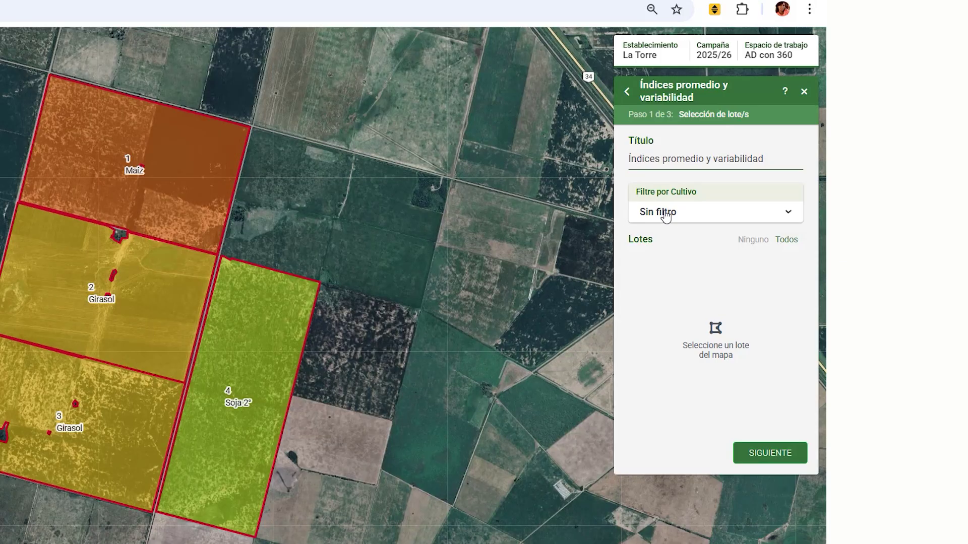
left_click(664, 214)
left_click(670, 283)
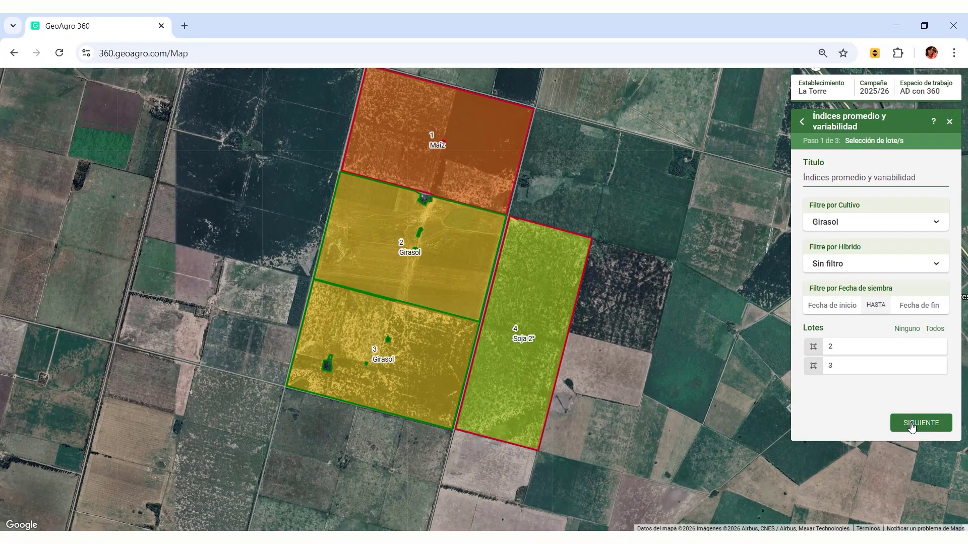
left_click(912, 423)
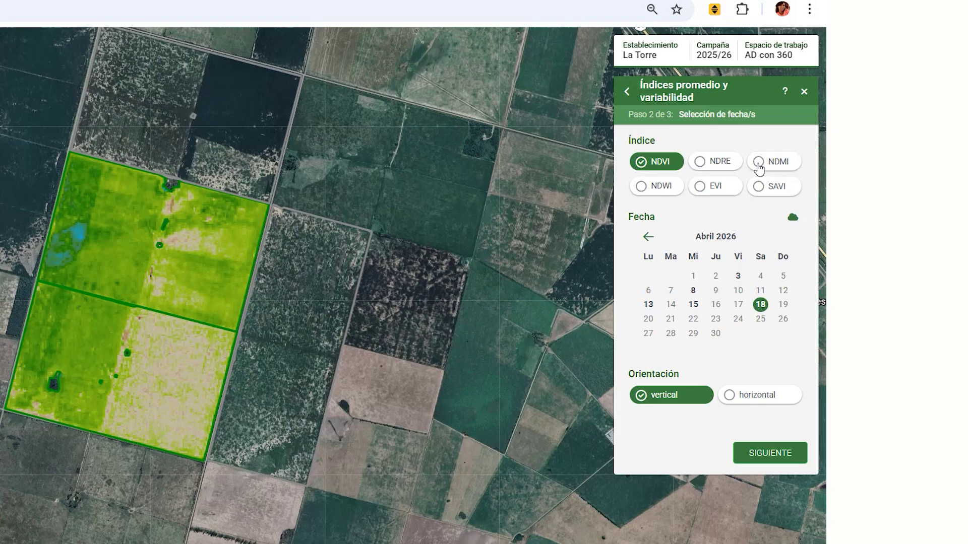
- Set the report index to NDMI and the date to 3 January 2026 with vertical orientation, and generate the report
left_click(758, 162)
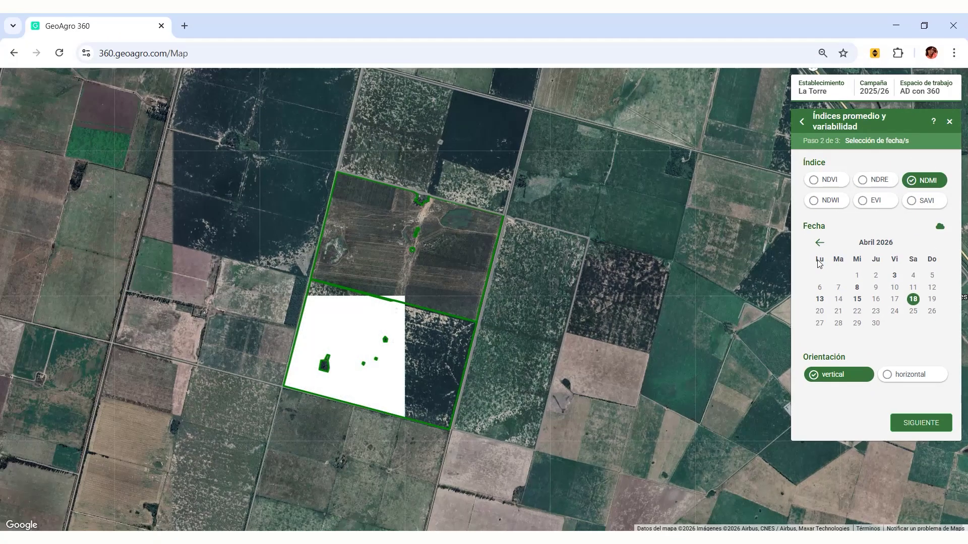
left_click(648, 237)
left_click(647, 236)
left_click(648, 236)
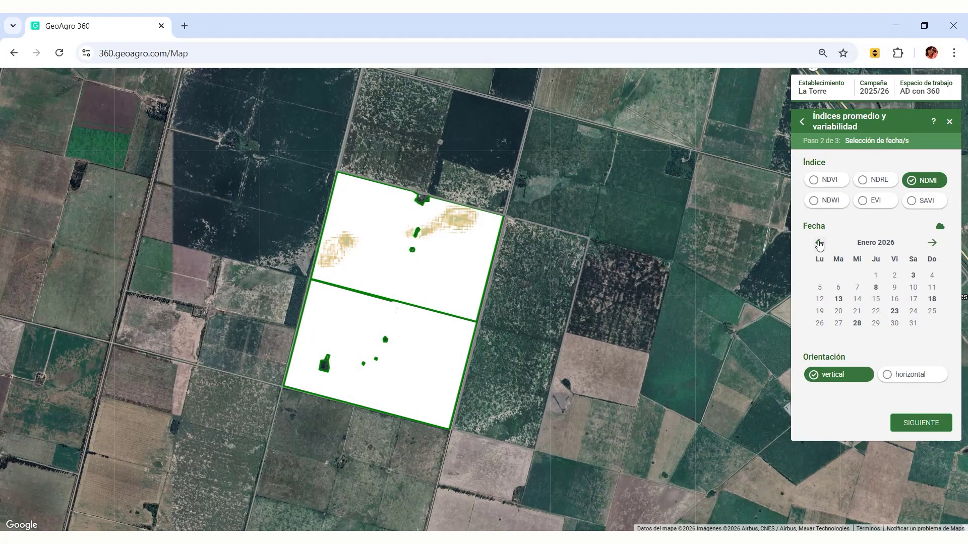
left_click(913, 275)
left_click(921, 423)
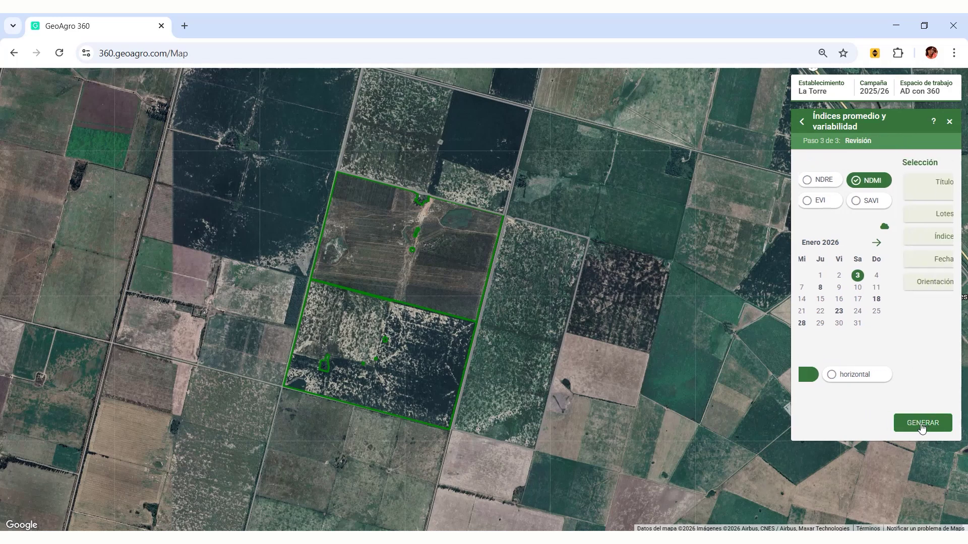
left_click(922, 426)
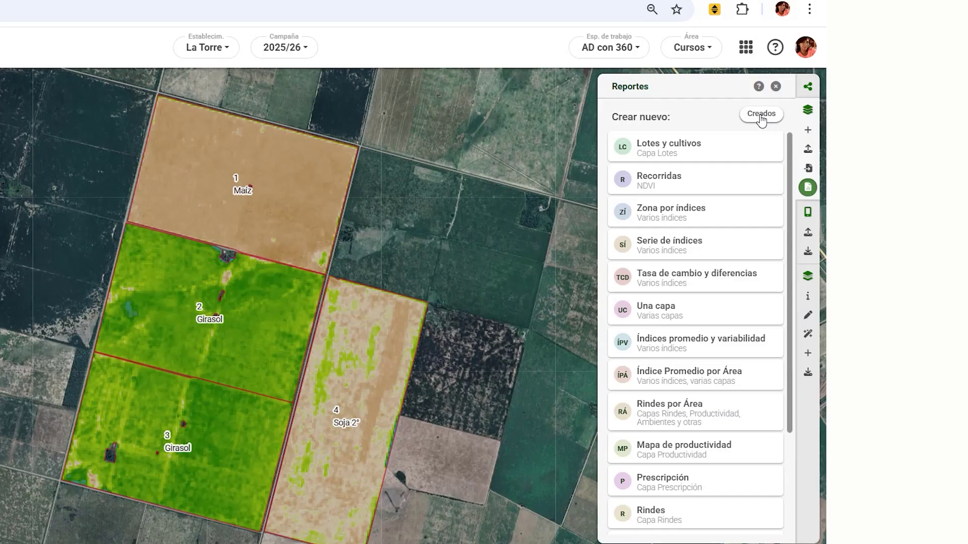
- Open the created Índices promedio y variabilidad report, review its NDMI map, variability boxplot, values table and mean chart, and close it with the reports list
left_click(913, 141)
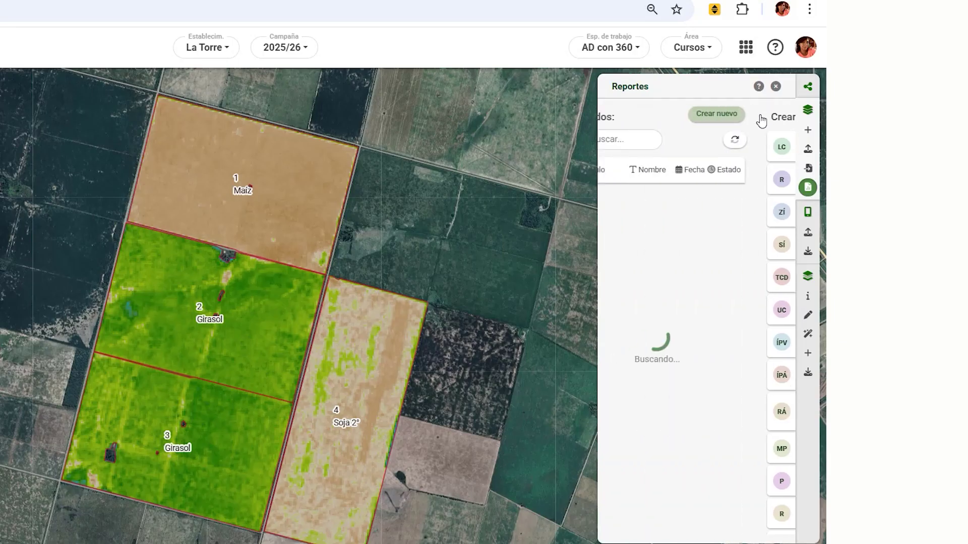
left_click(426, 197)
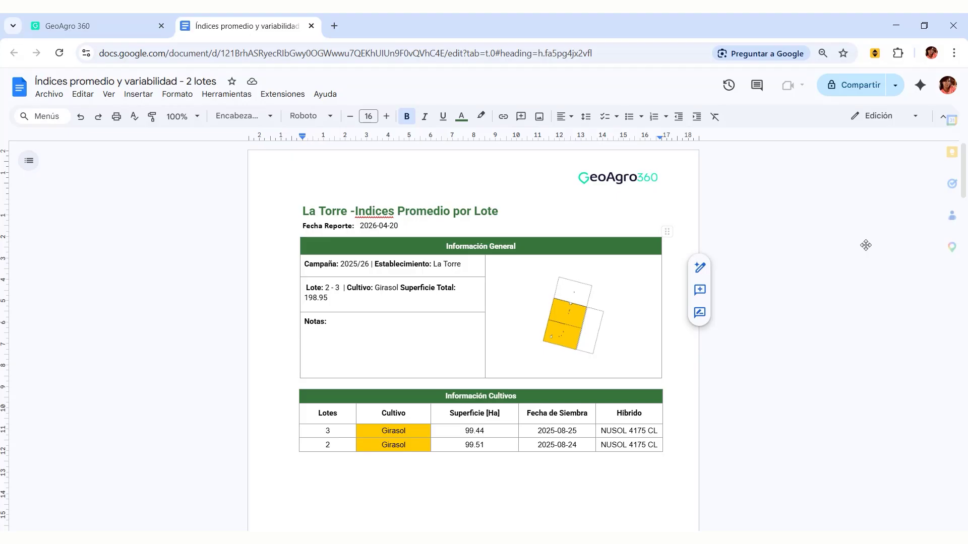
scroll(545, 391, "down", 6)
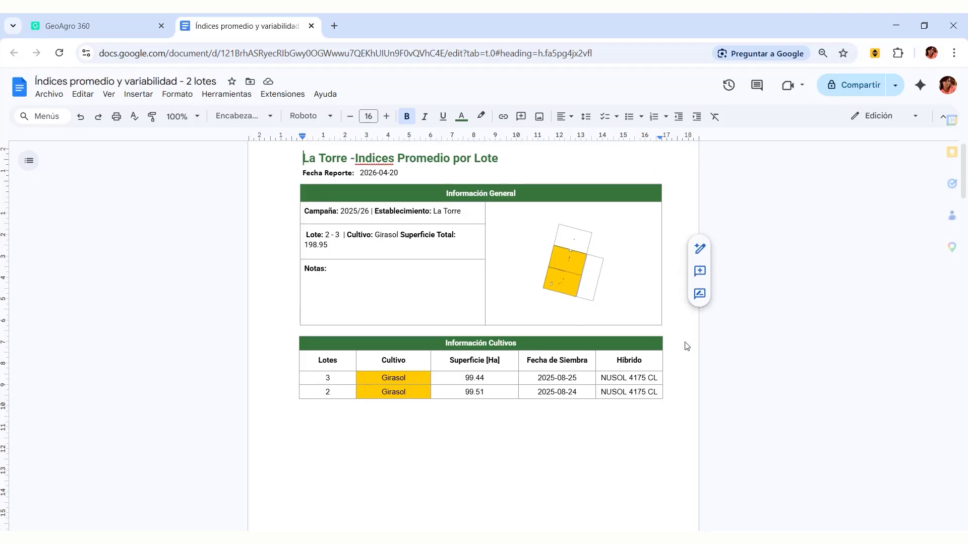
scroll(543, 387, "down", 5)
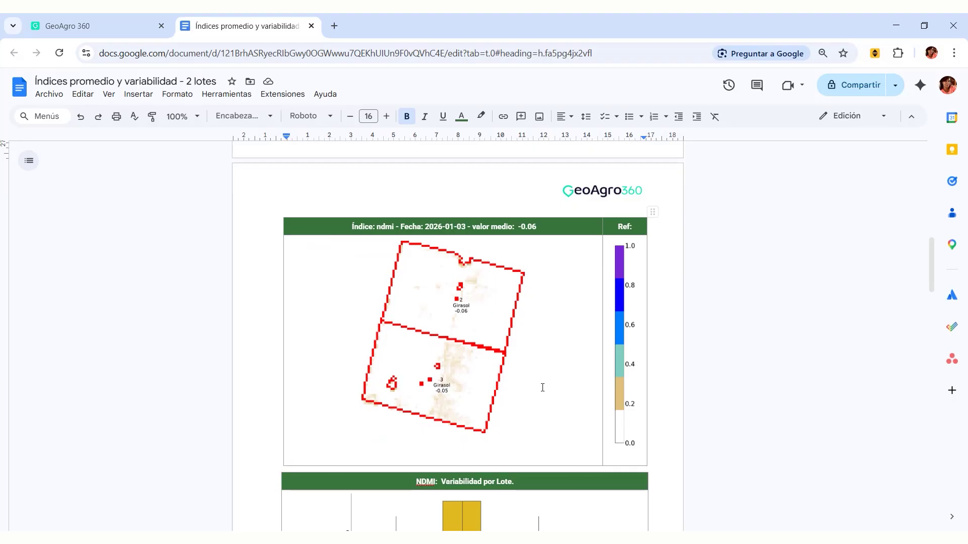
scroll(468, 291, "down", 1)
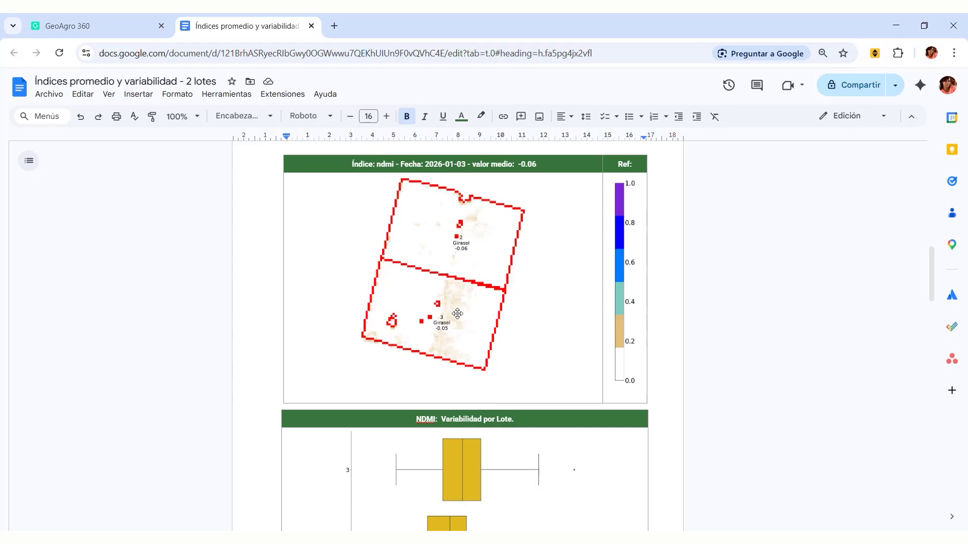
scroll(444, 351, "down", 3)
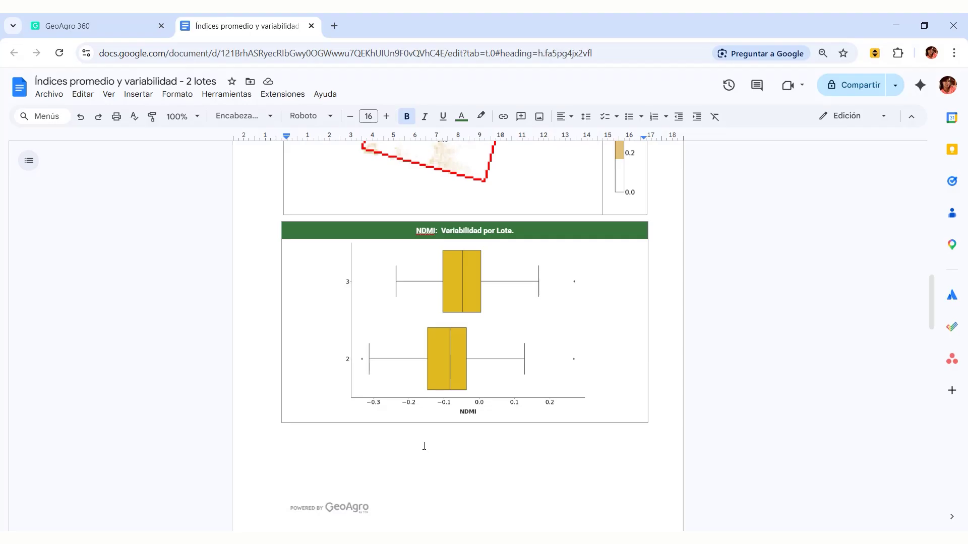
scroll(424, 445, "down", 10)
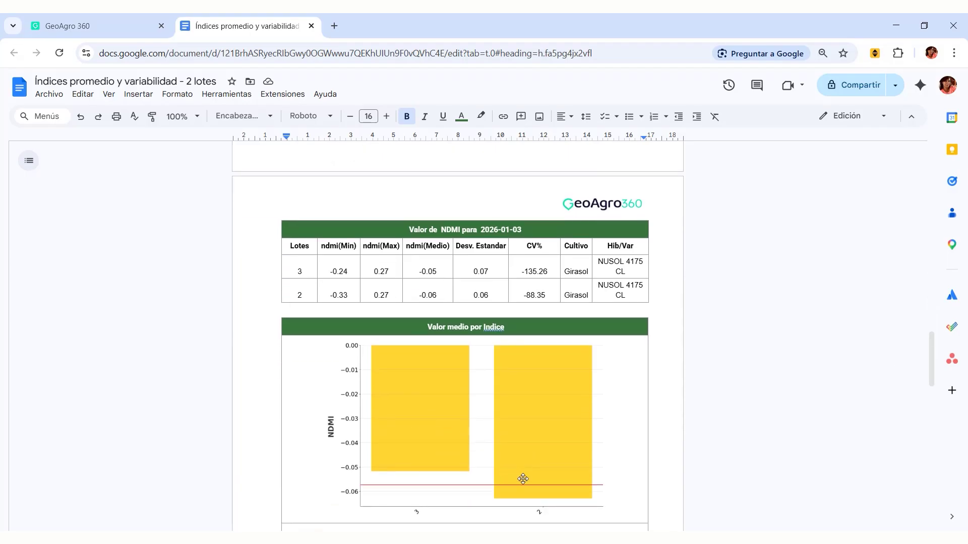
scroll(519, 478, "down", 1)
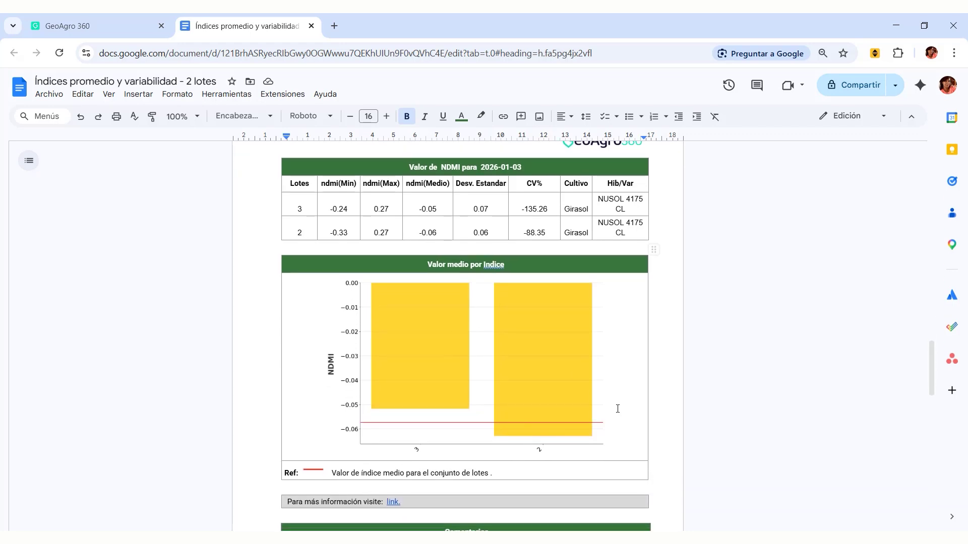
scroll(609, 408, "down", 1)
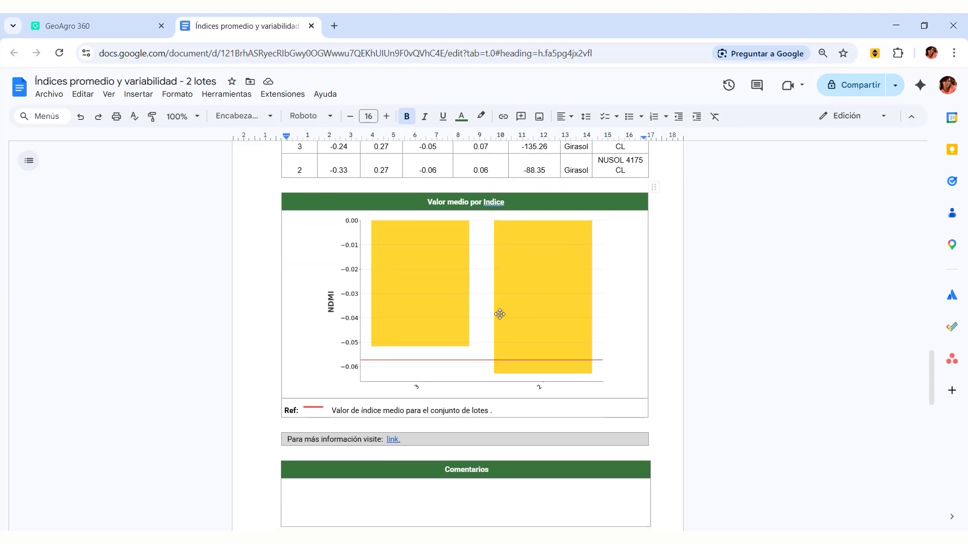
left_click(311, 26)
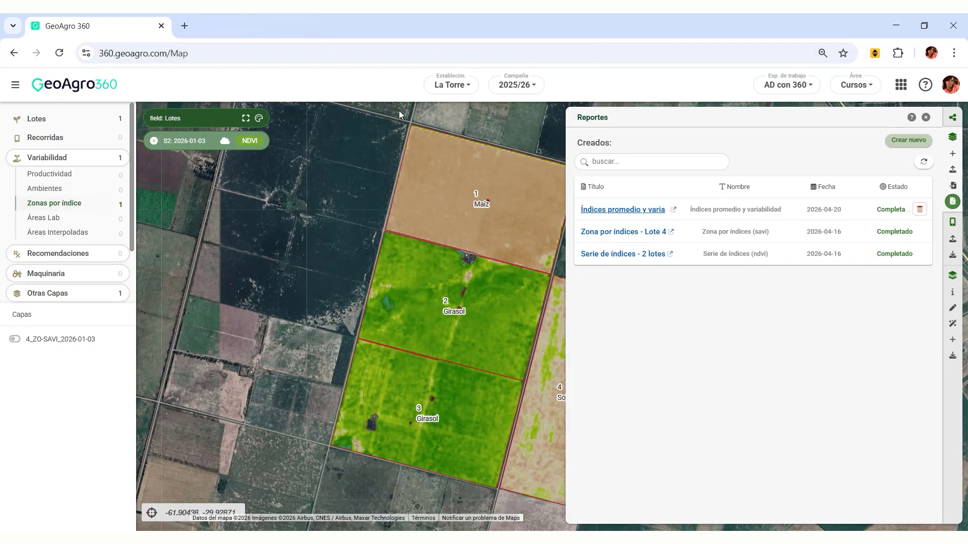
left_click(926, 118)
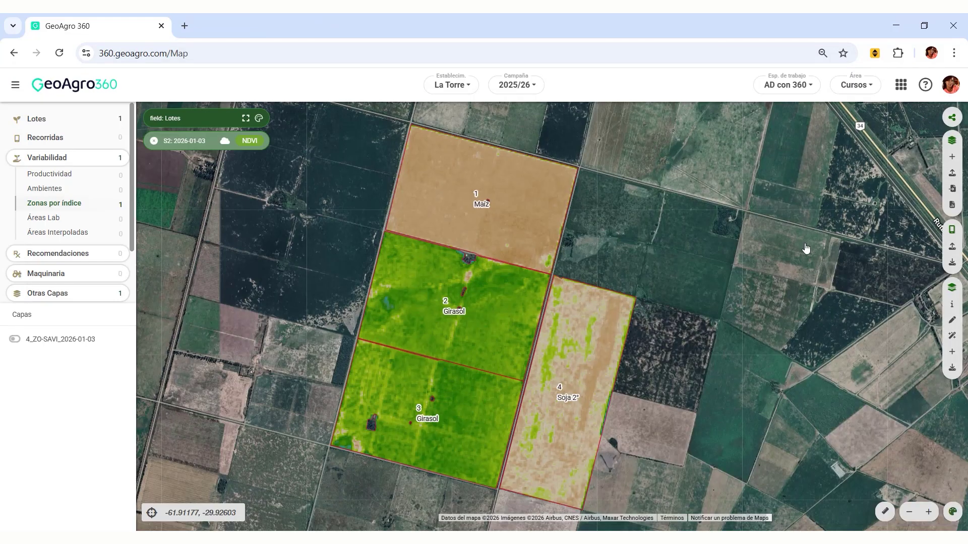
- Open the Índice promedio y variabilidad dashboard from the Tableros application
left_click(901, 84)
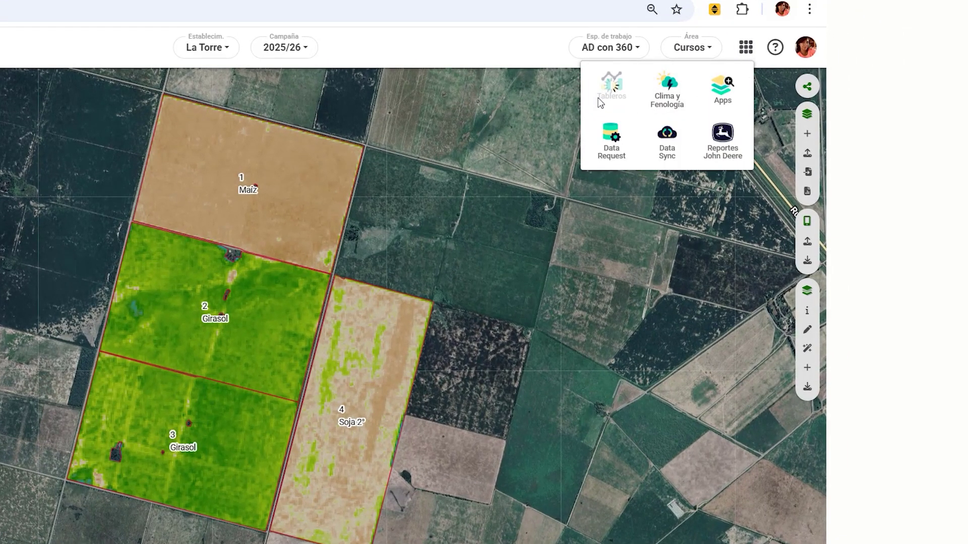
left_click(599, 101)
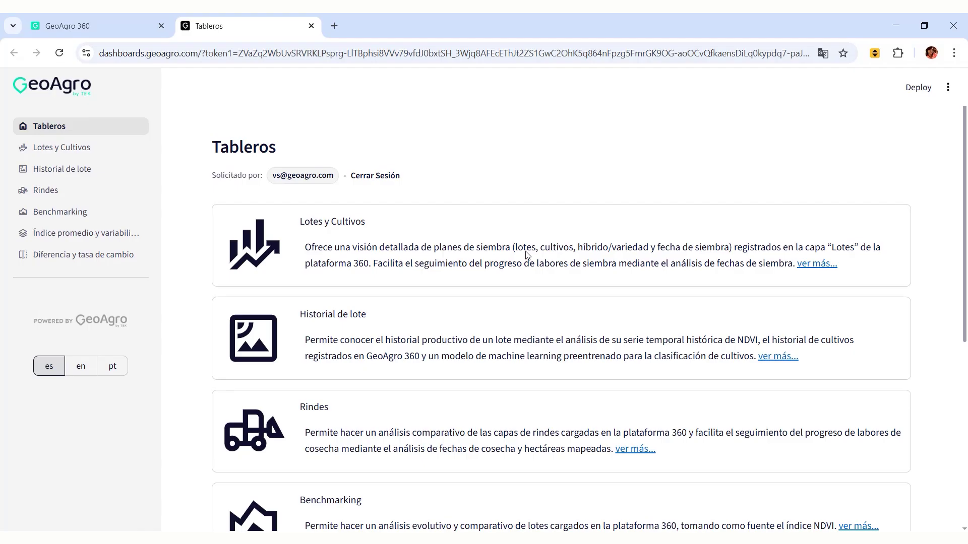
left_click(78, 241)
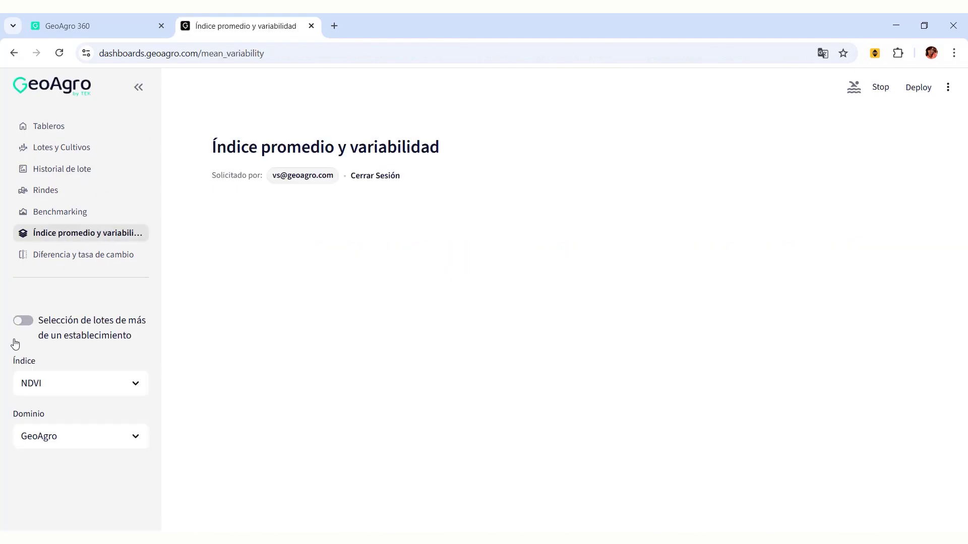
- Enable selecting lots from more than one establishment and set the dashboard index to NDMI
left_click(23, 321)
left_click(138, 386)
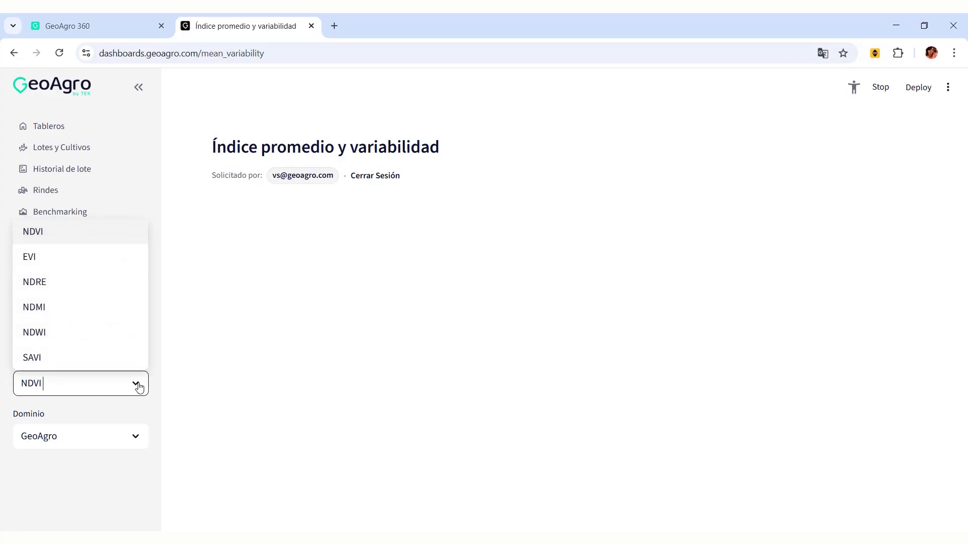
left_click(42, 307)
- Add La Tata to the selected establishments alongside La Torre and set the crop group to Girasol
scroll(63, 479, "down", 7)
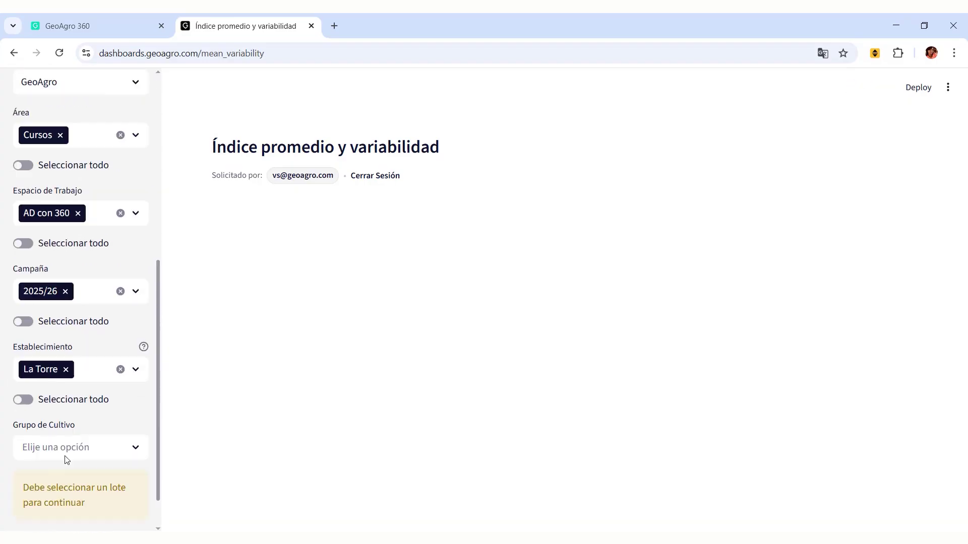
left_click(135, 349)
left_click(67, 470)
left_click(190, 444)
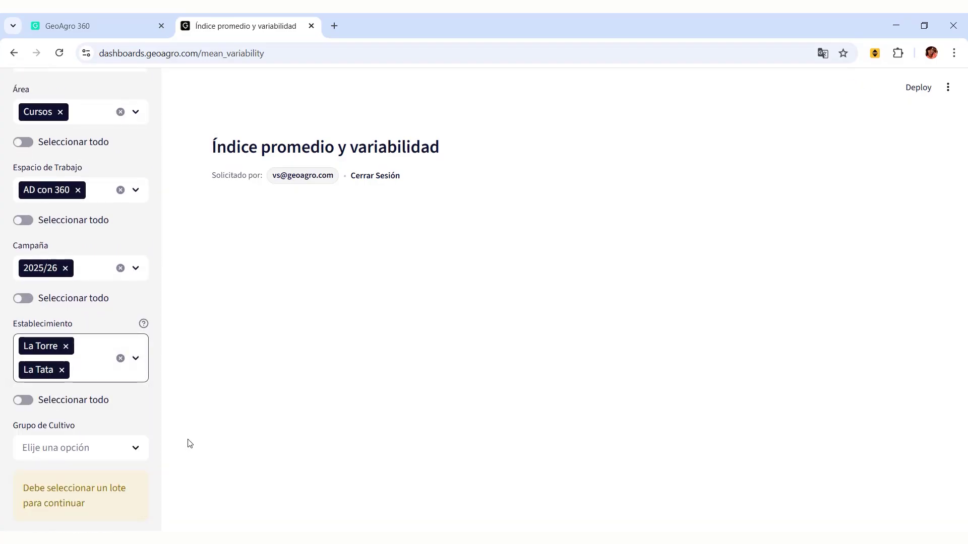
left_click(121, 444)
left_click(54, 422)
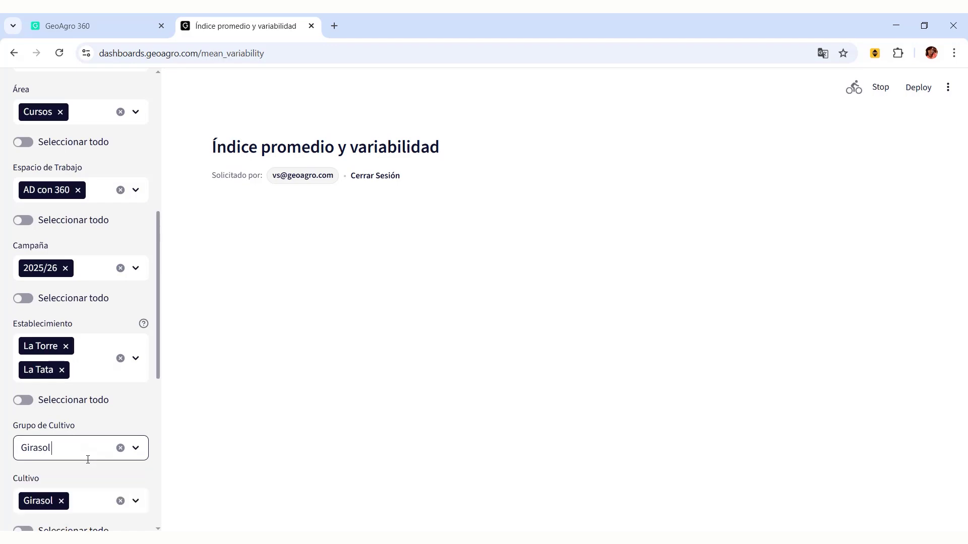
- Set a Personalizado date range from 2026/01/01 to 2026/01/30 for the selected lots
scroll(88, 460, "down", 9)
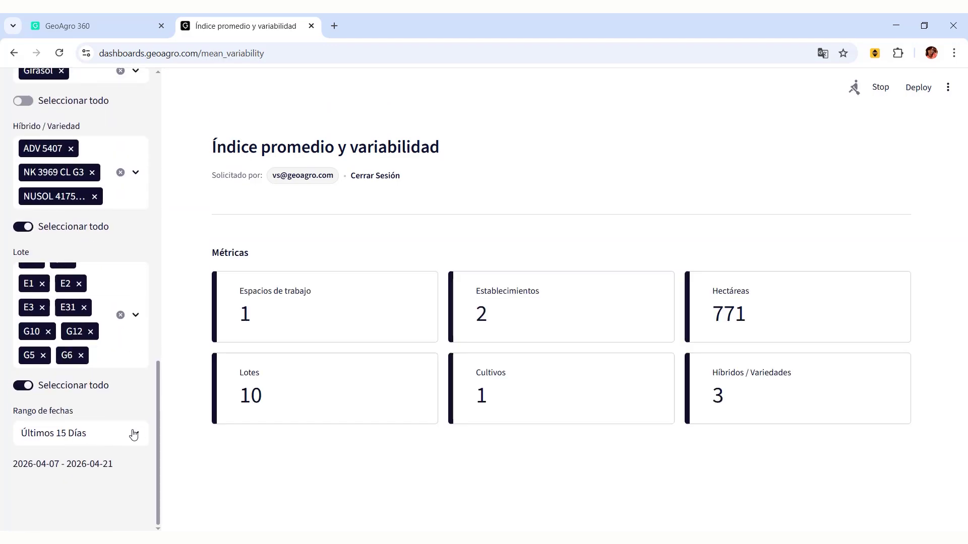
left_click(133, 434)
scroll(90, 398, "down", 2)
left_click(69, 406)
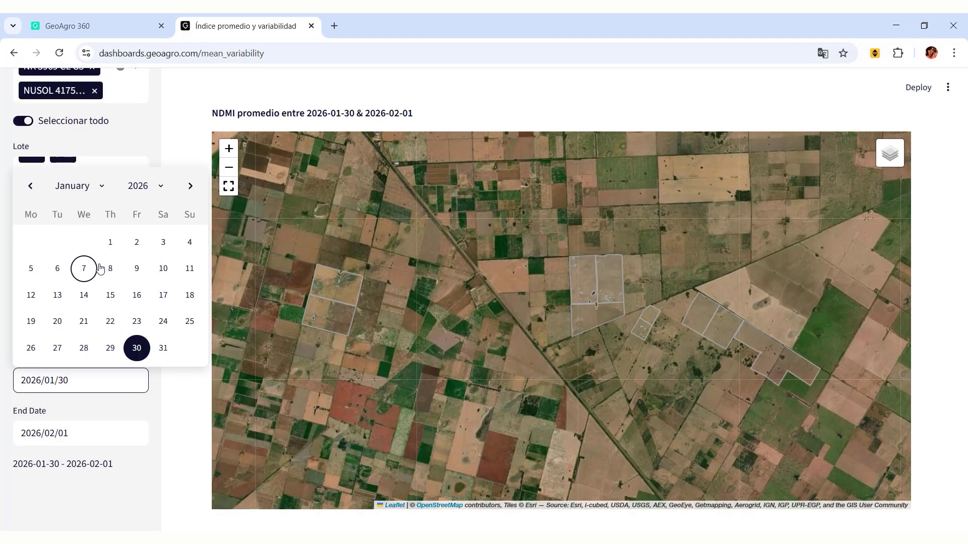
left_click(110, 242)
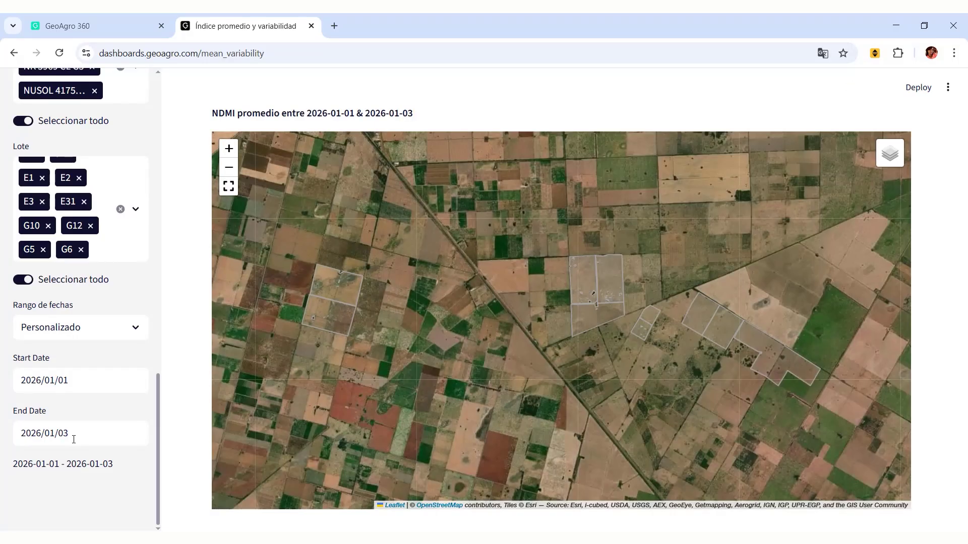
left_click(73, 440)
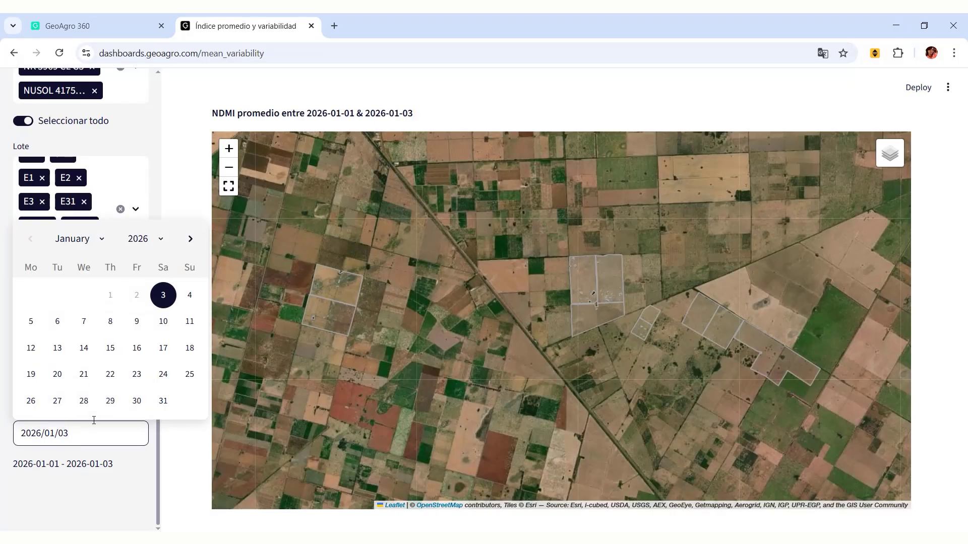
left_click(135, 402)
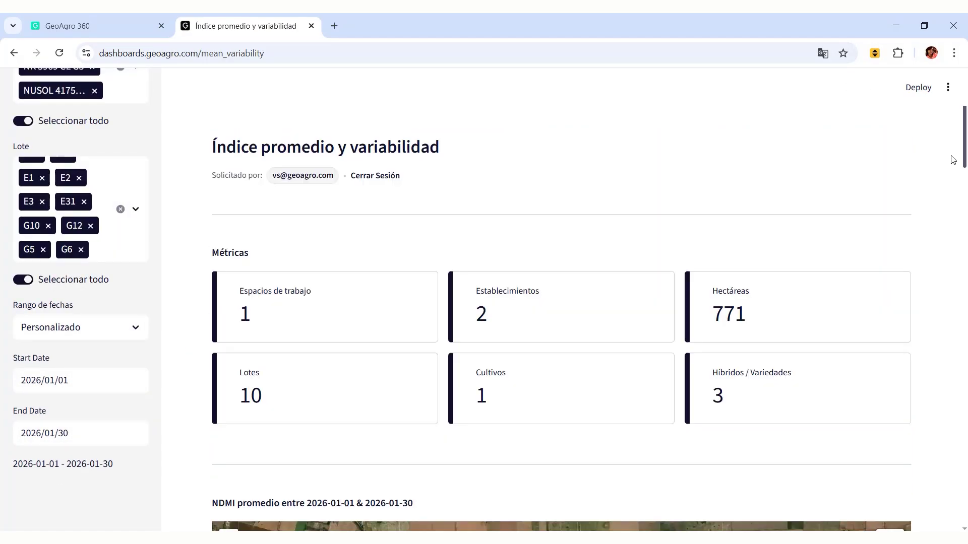
- Examine the dashboard's metrics, average NDMI map, mean NDMI bars per lot, and the boxplot with coefficient of variation per lot
left_click_drag(957, 146, 955, 169)
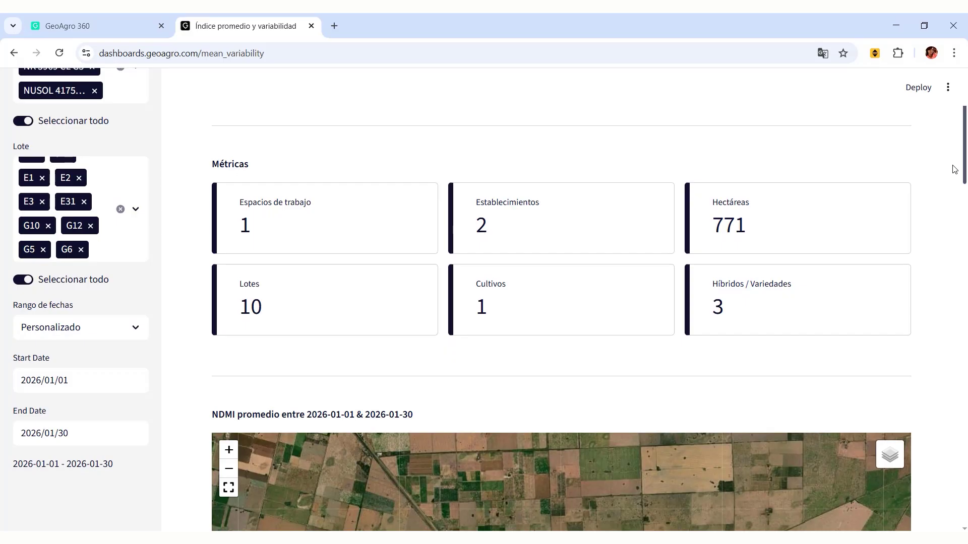
scroll(947, 156, "up", 2)
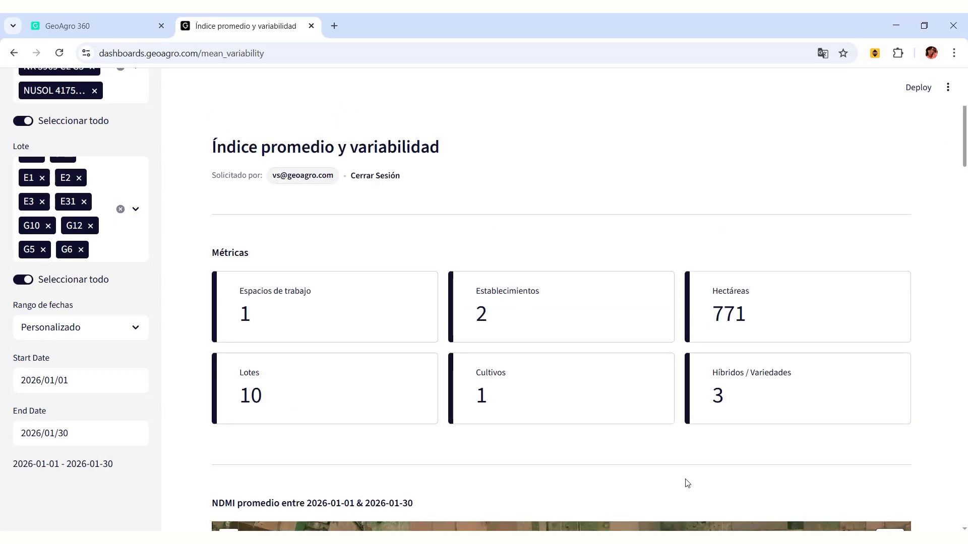
scroll(945, 384, "down", 8)
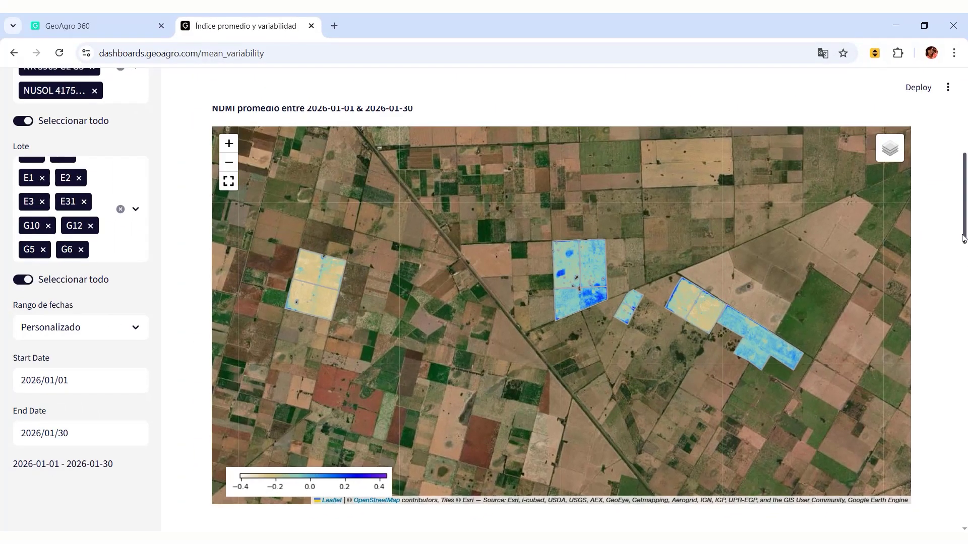
left_click_drag(965, 238, 959, 372)
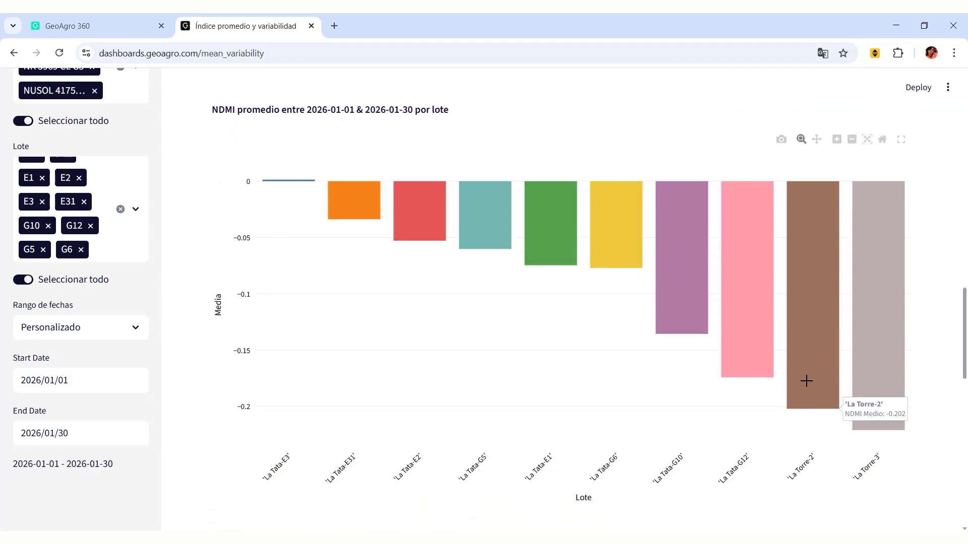
mouse_move(869, 402)
mouse_move(754, 359)
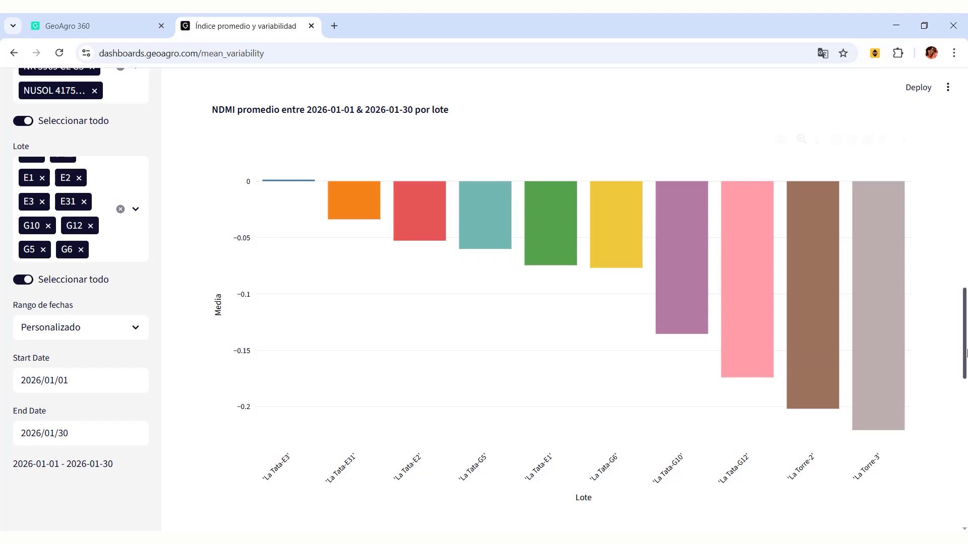
scroll(965, 398, "down", 4)
scroll(965, 399, "down", 4)
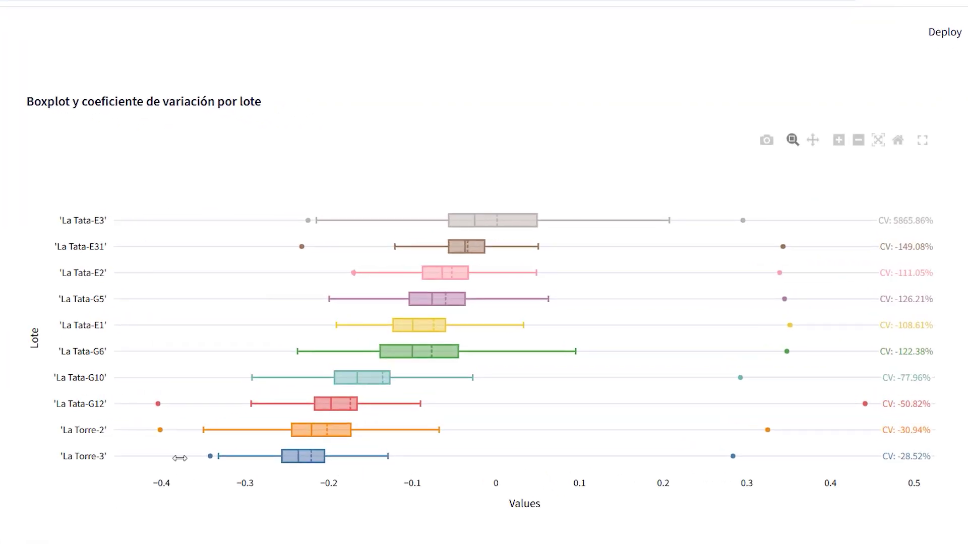
mouse_move(393, 354)
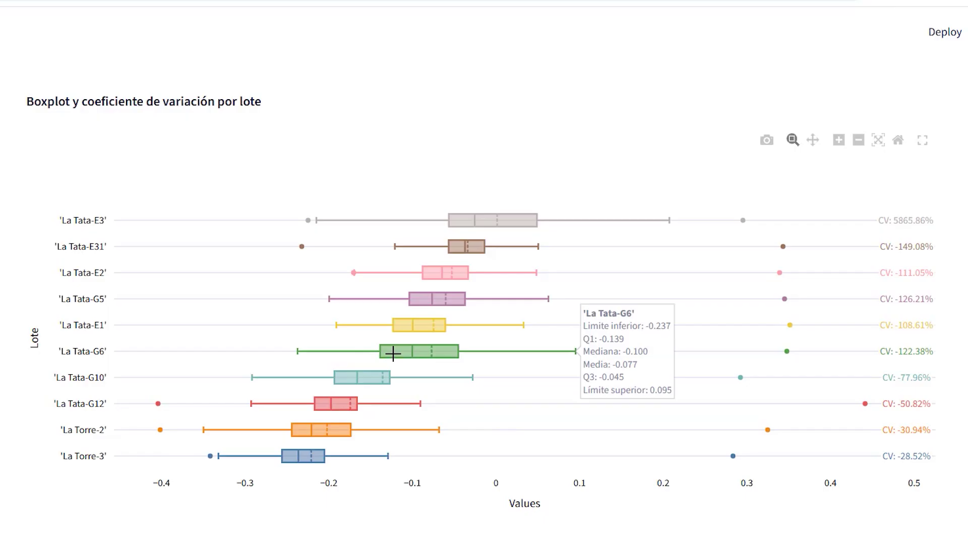
mouse_move(524, 222)
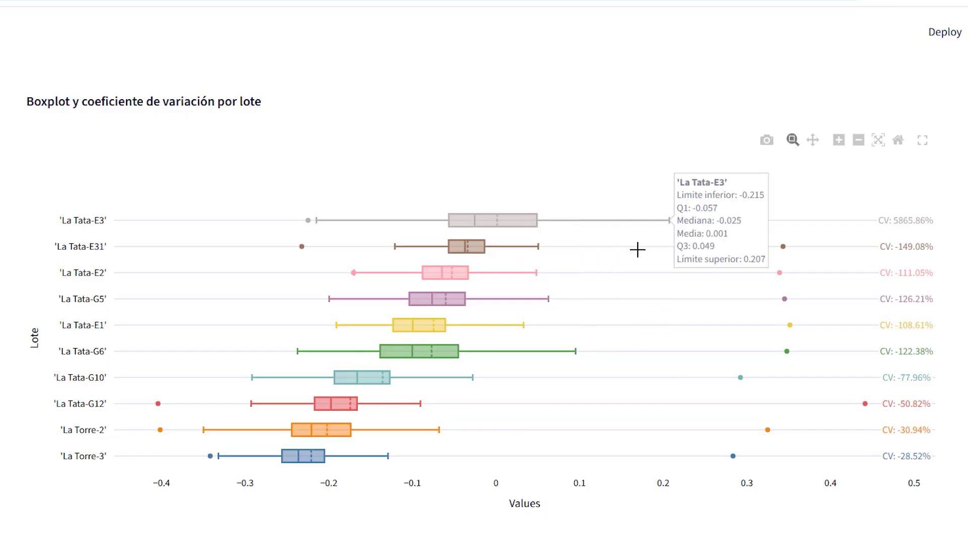
- Review the mean NDMI bars per lot and the average NDMI map again
scroll(965, 356, "up", 7)
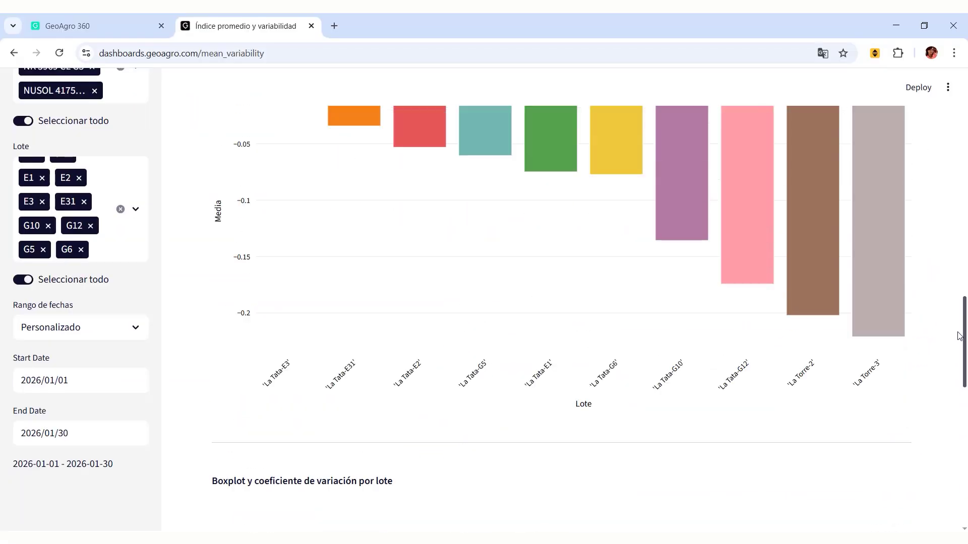
left_click_drag(959, 337, 943, 197)
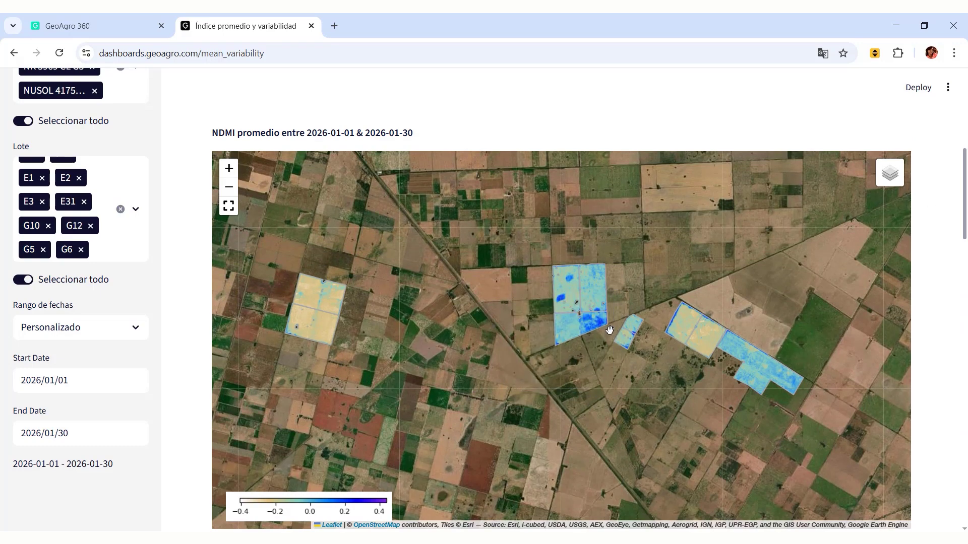
mouse_move(572, 343)
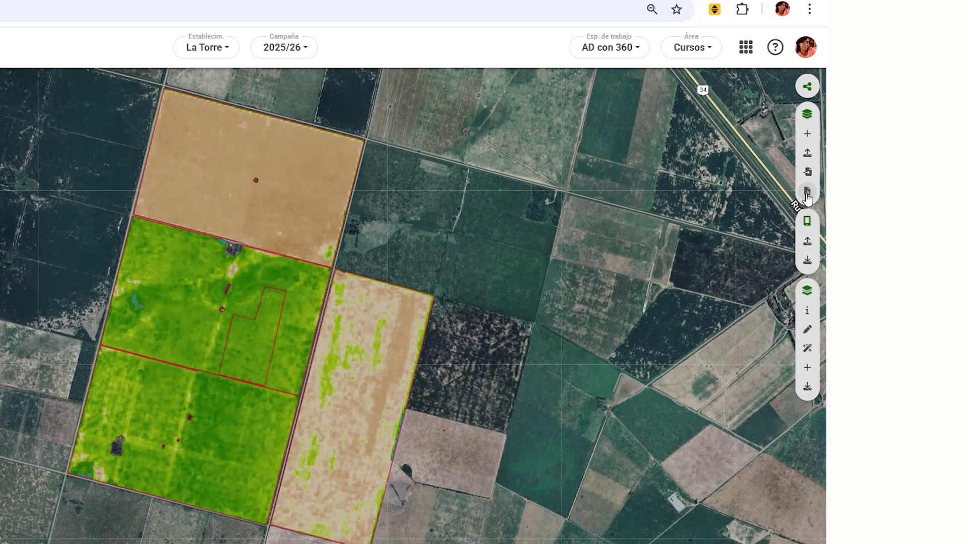
- Read the description of the Tasa de cambio y diferencias report, then close the report list
left_click(807, 192)
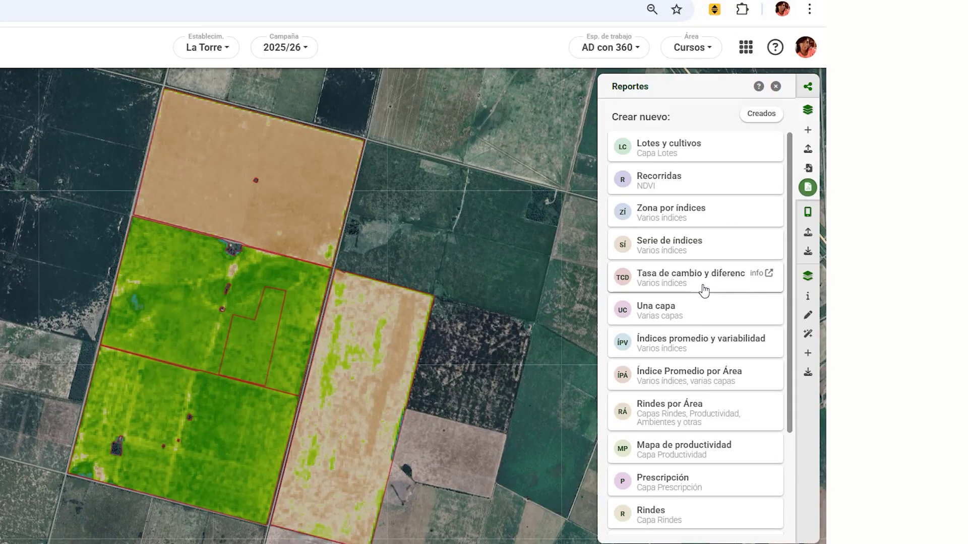
left_click(733, 284)
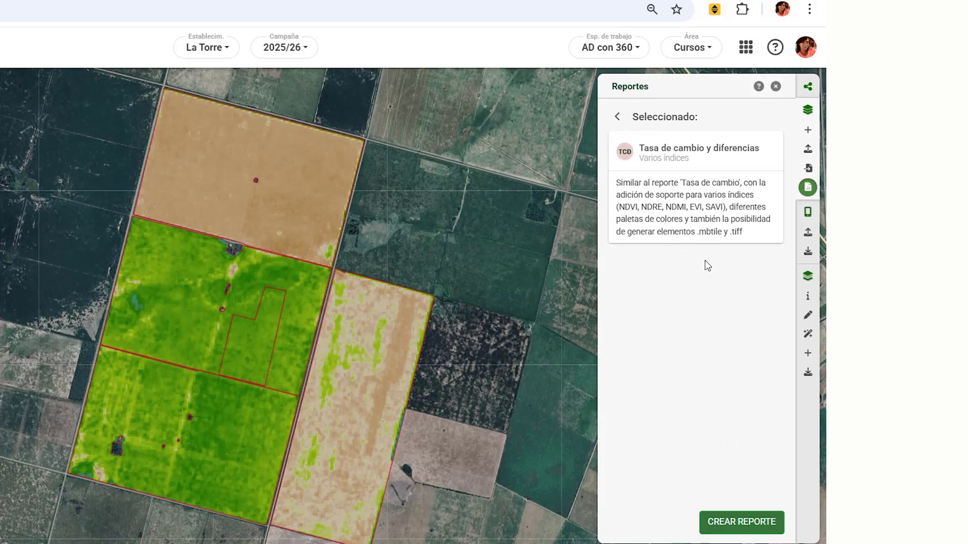
left_click(775, 86)
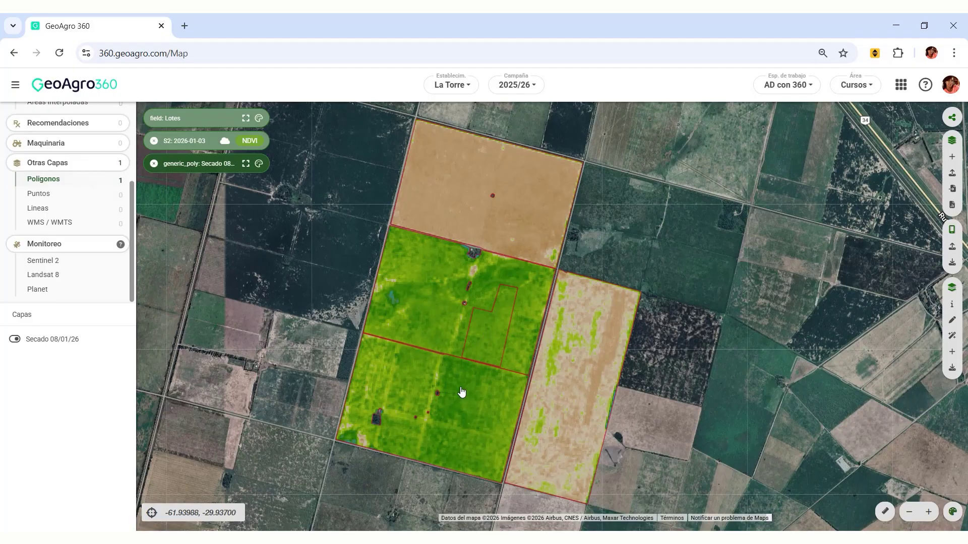
- Show the Secado 08/01/26 polygon filled and start a Tasa de cambio y diferencias report for lot 2 with Sentinel 2 and NDVI
left_click(259, 165)
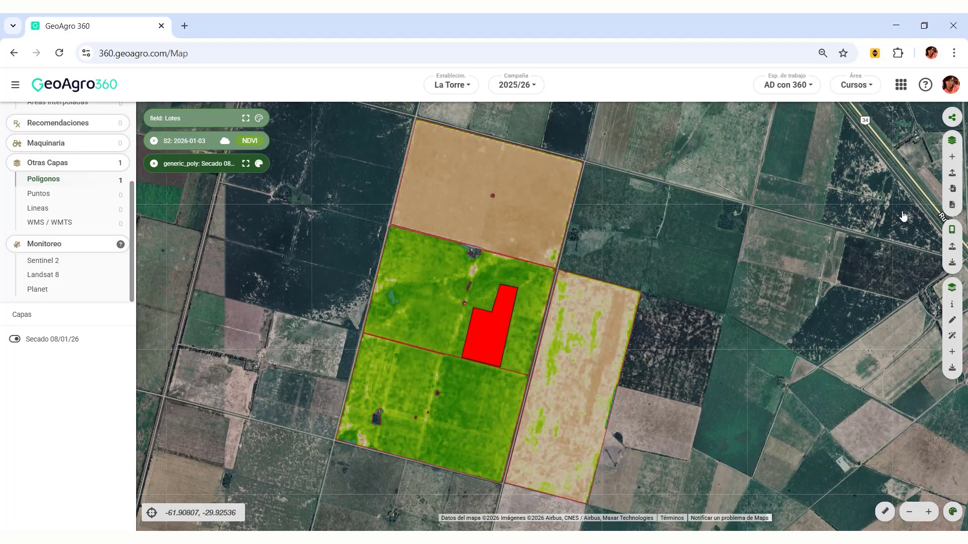
left_click(954, 211)
left_click(864, 280)
left_click(897, 480)
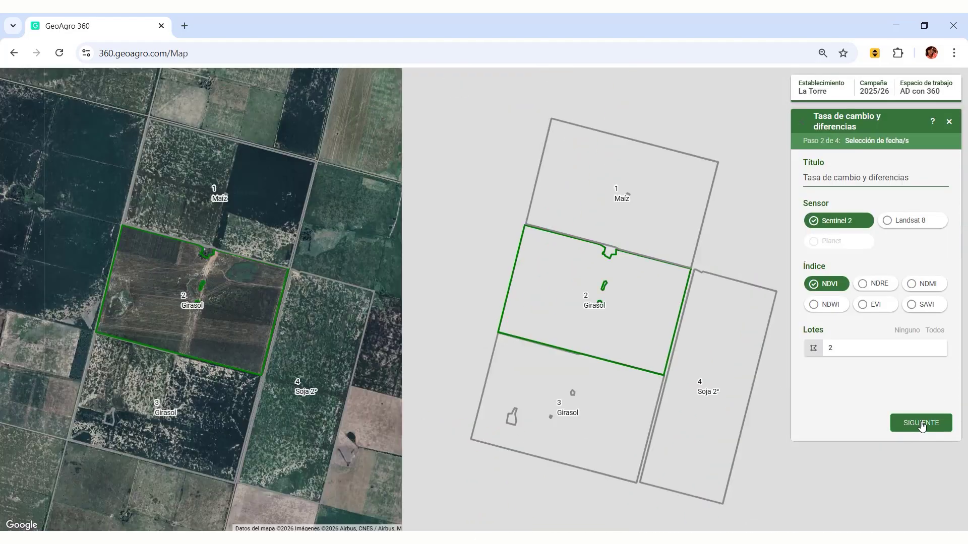
left_click(922, 425)
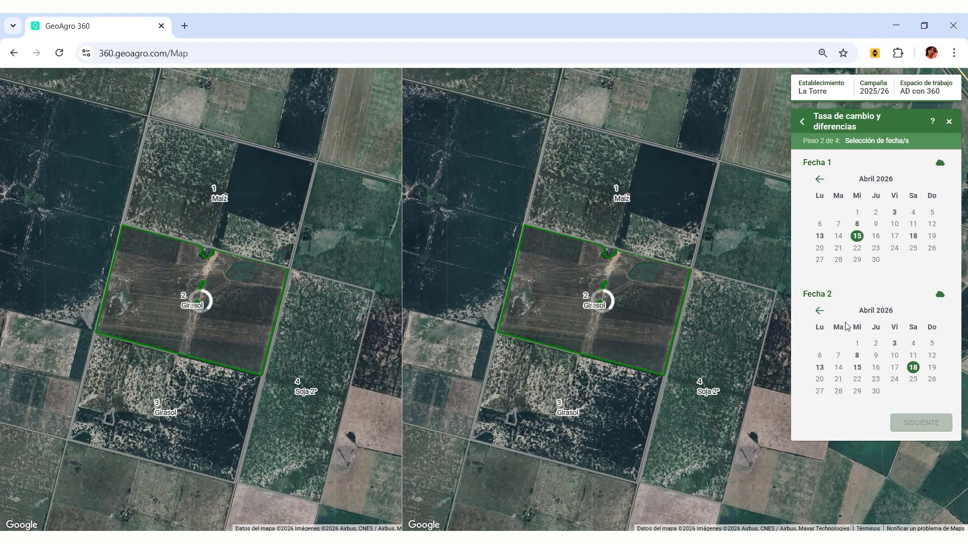
- Set the report's Fecha 1 to 3 January 2026 and Fecha 2 to 13 January 2026
left_click(819, 180)
left_click(819, 180)
left_click(819, 180)
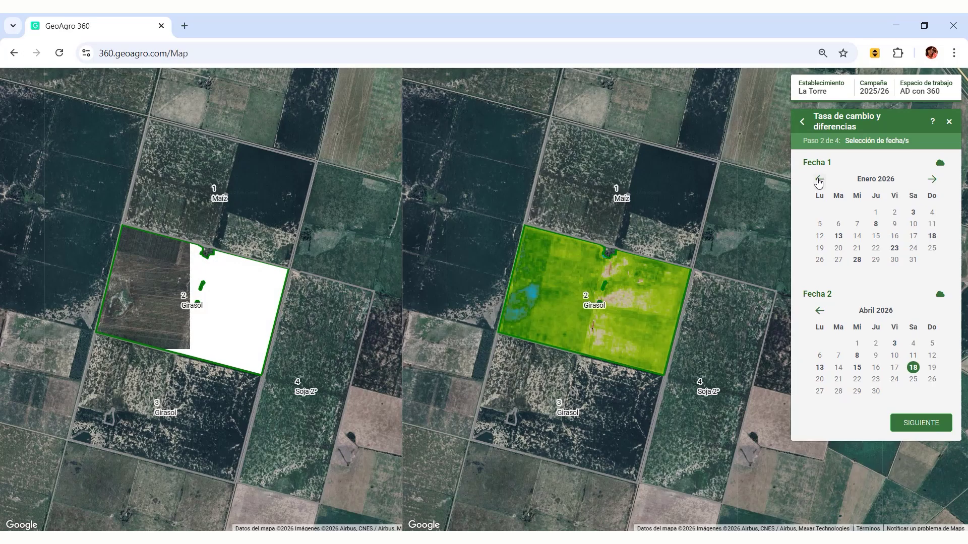
left_click(913, 212)
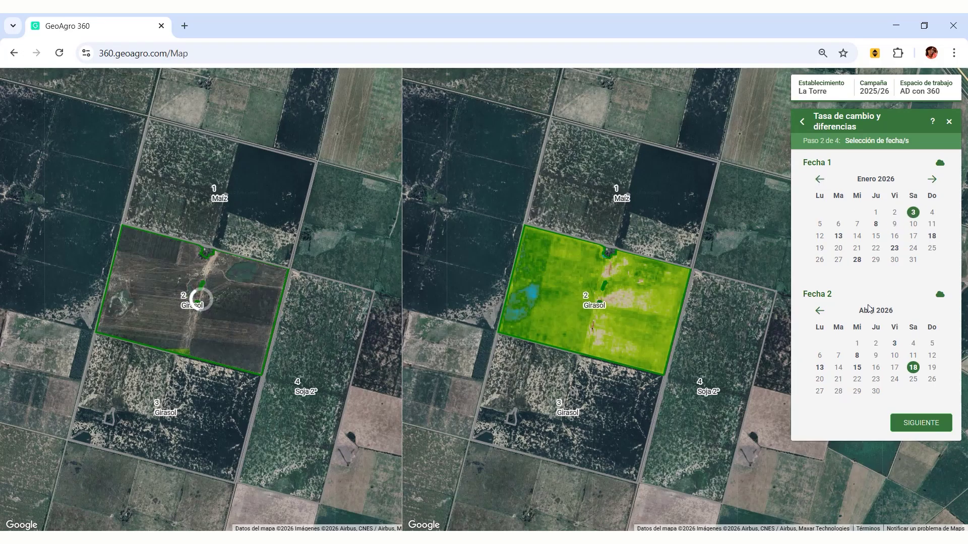
left_click(820, 311)
left_click(820, 311)
left_click(820, 312)
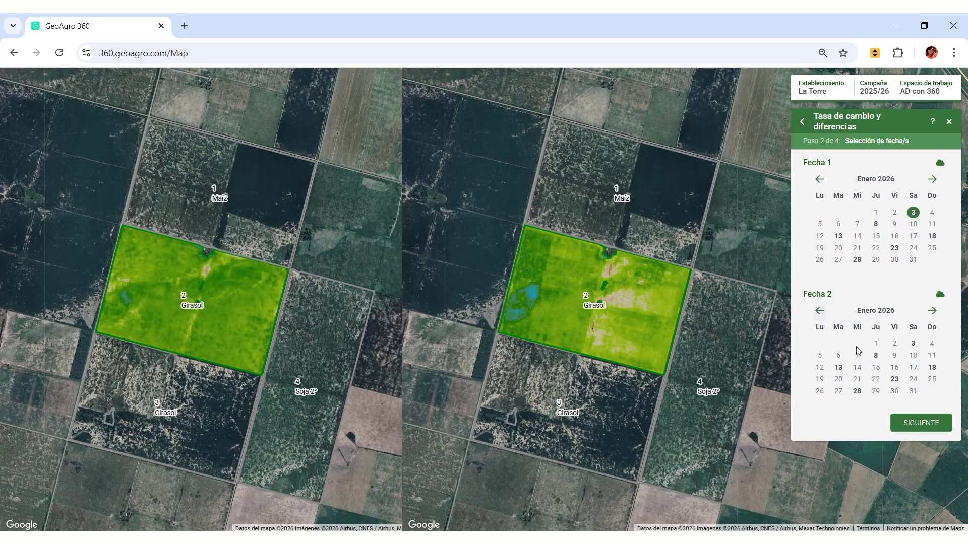
left_click(838, 368)
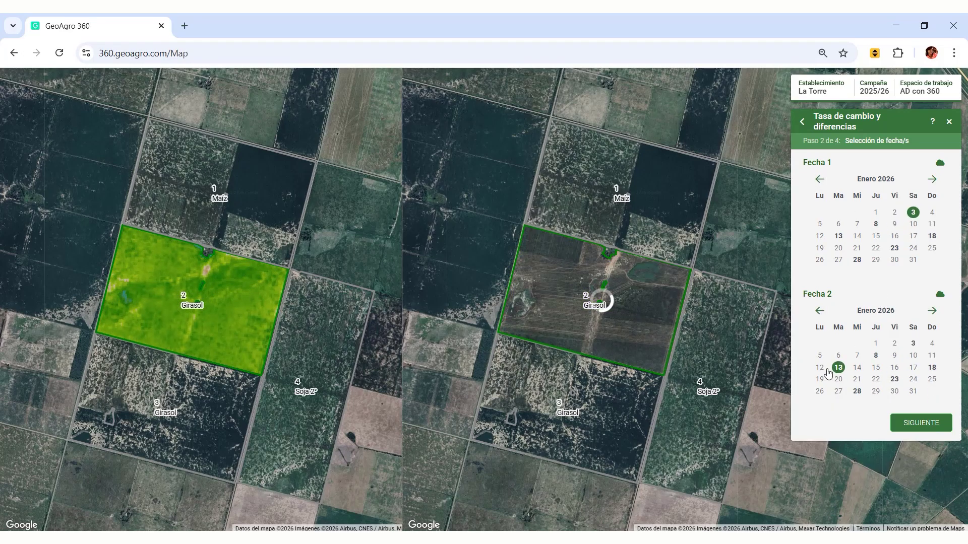
- Choose the red-to-blue colour ramp for the change report and generate it
left_click(909, 427)
left_click(896, 209)
left_click(886, 233)
left_click(918, 426)
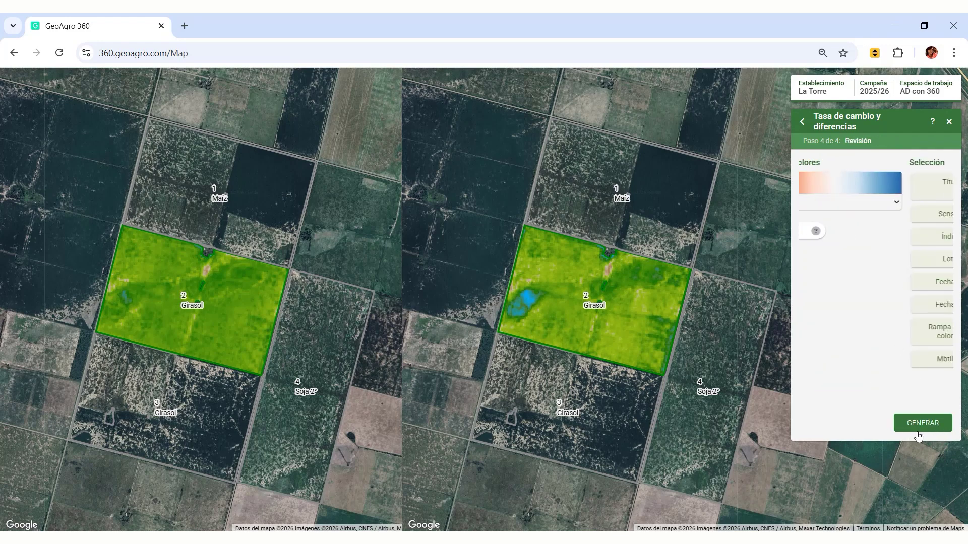
left_click(921, 425)
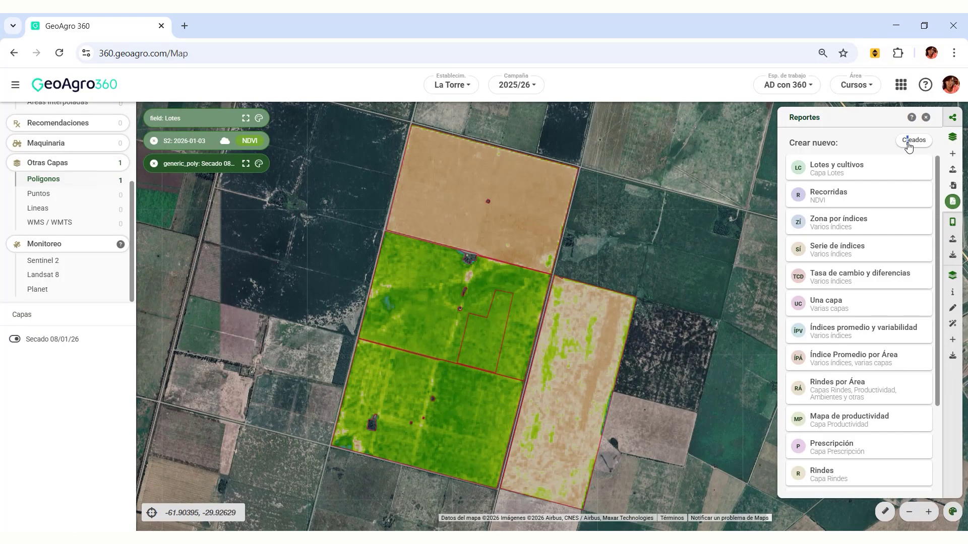
- Open the created Tasa de cambio y diferencias report and examine its NDVI maps, daily change rate map and area distribution table
left_click(909, 144)
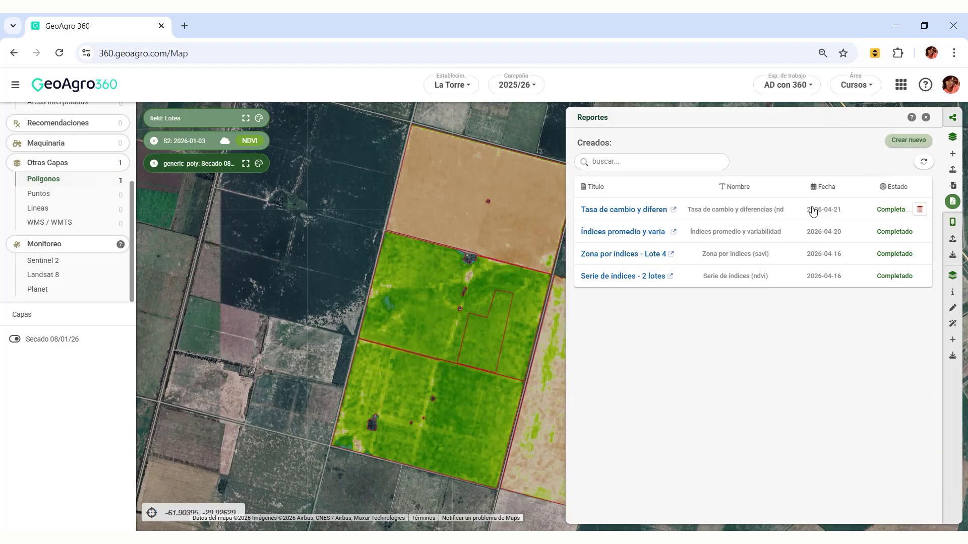
left_click(642, 215)
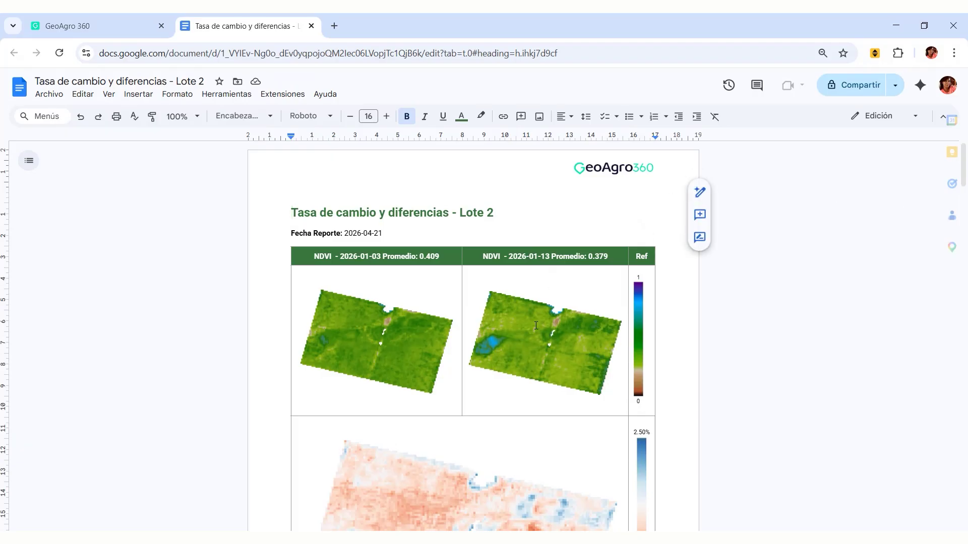
scroll(524, 335, "down", 1)
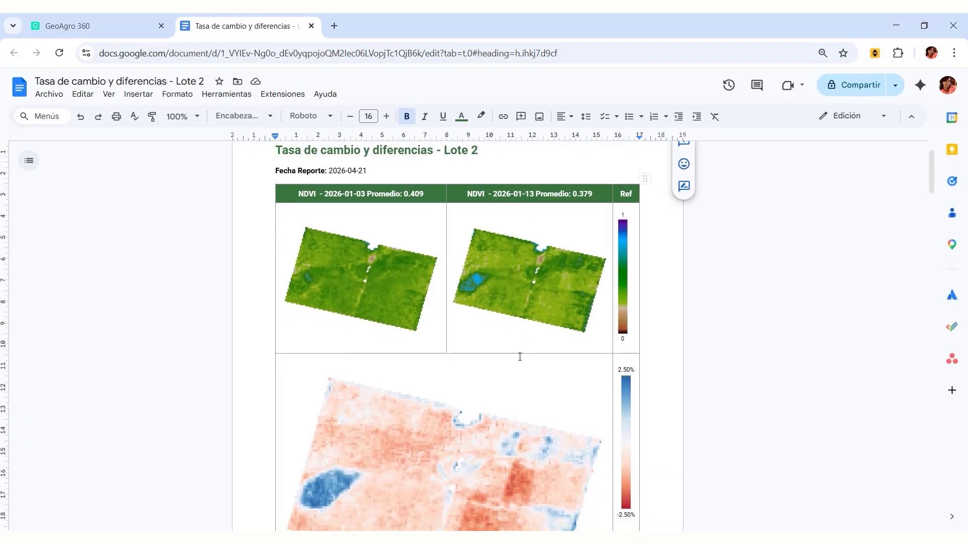
scroll(519, 357, "down", 1)
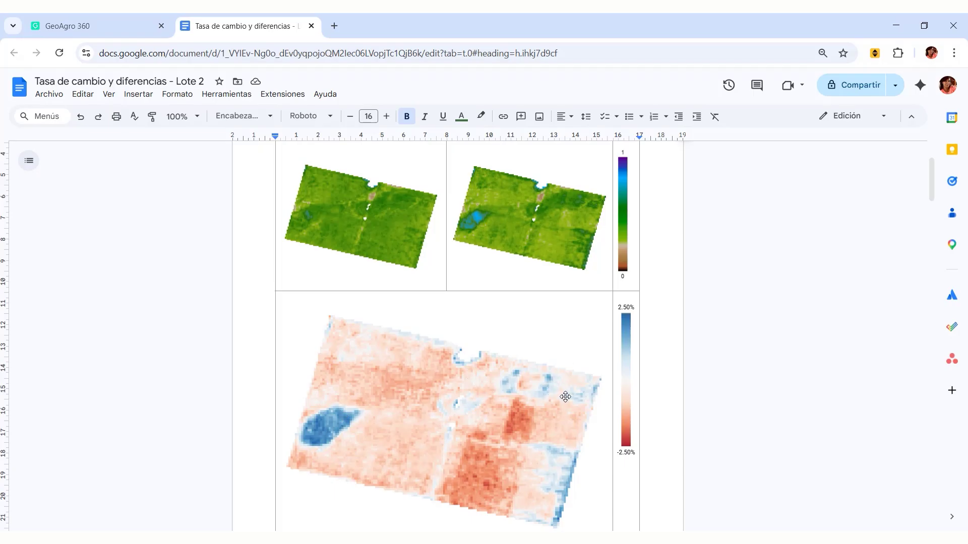
scroll(576, 450, "down", 2)
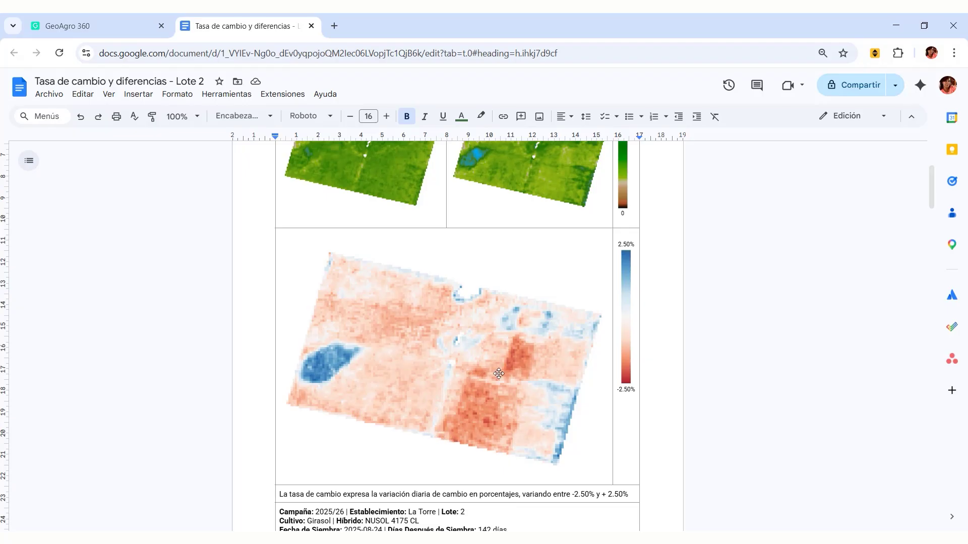
scroll(497, 388, "down", 3)
scroll(485, 395, "down", 5)
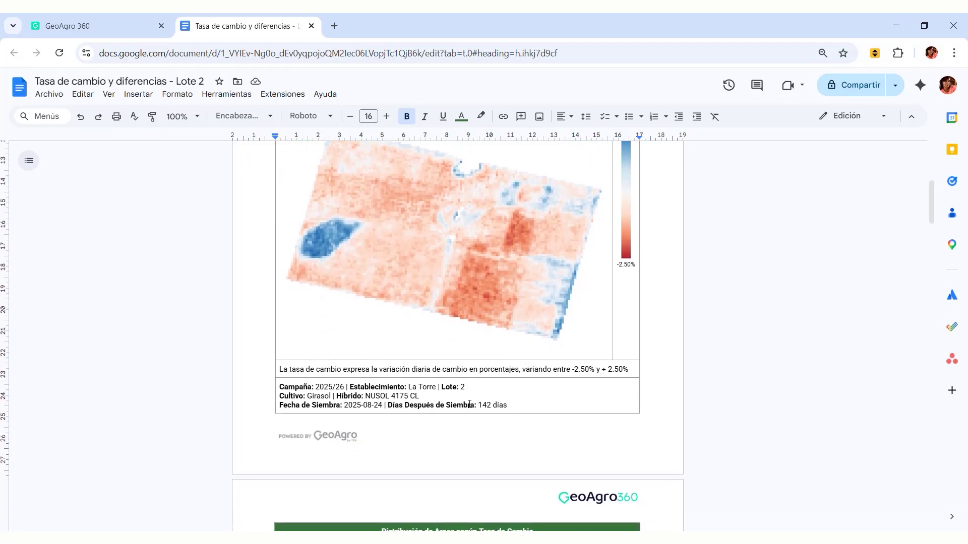
scroll(423, 380, "down", 5)
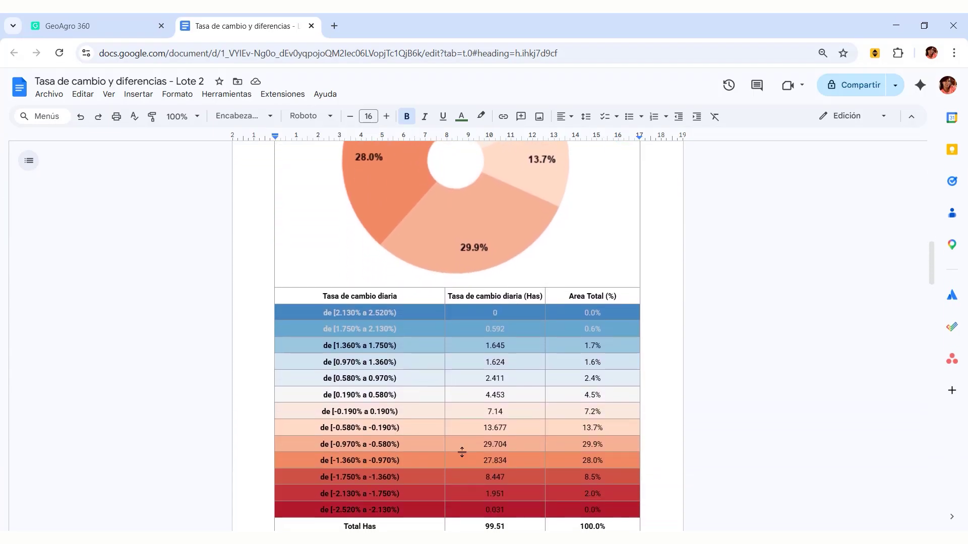
scroll(474, 463, "down", 1)
scroll(474, 489, "down", 1)
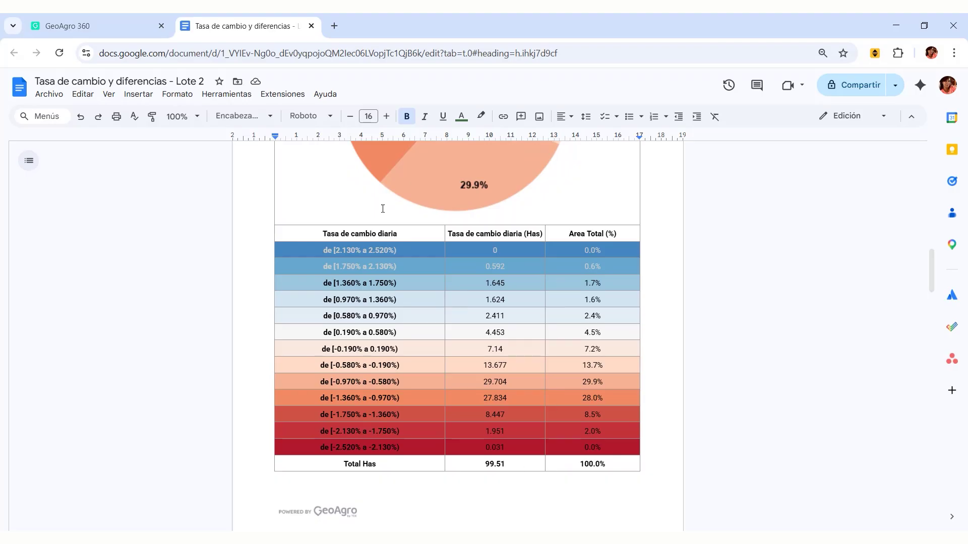
left_click(311, 26)
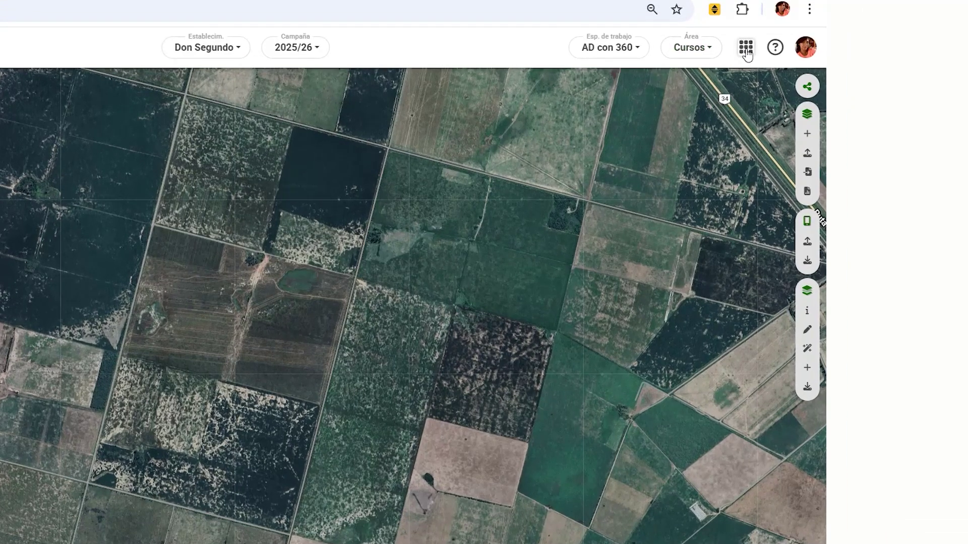
- Open the Diferencia y tasa de cambio dashboard in Tableros
left_click(746, 54)
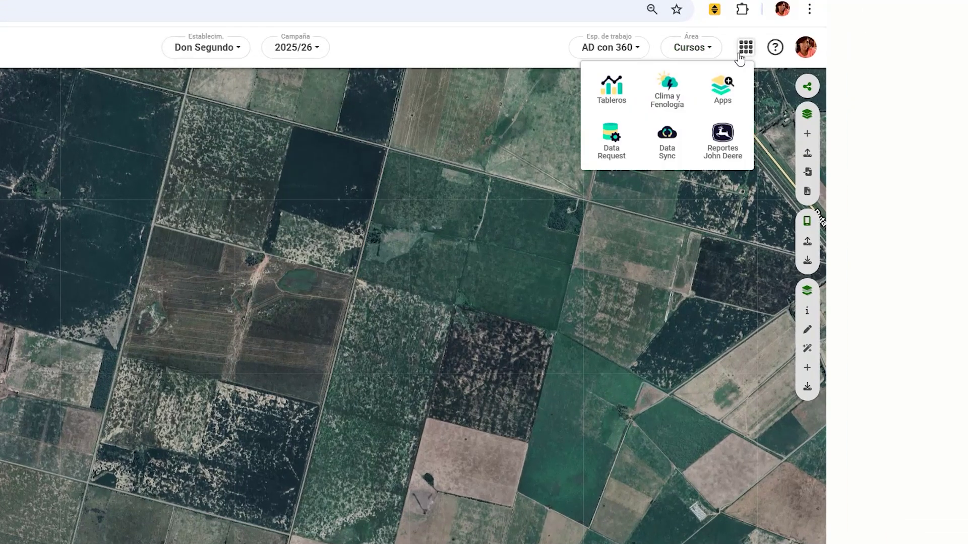
left_click(618, 90)
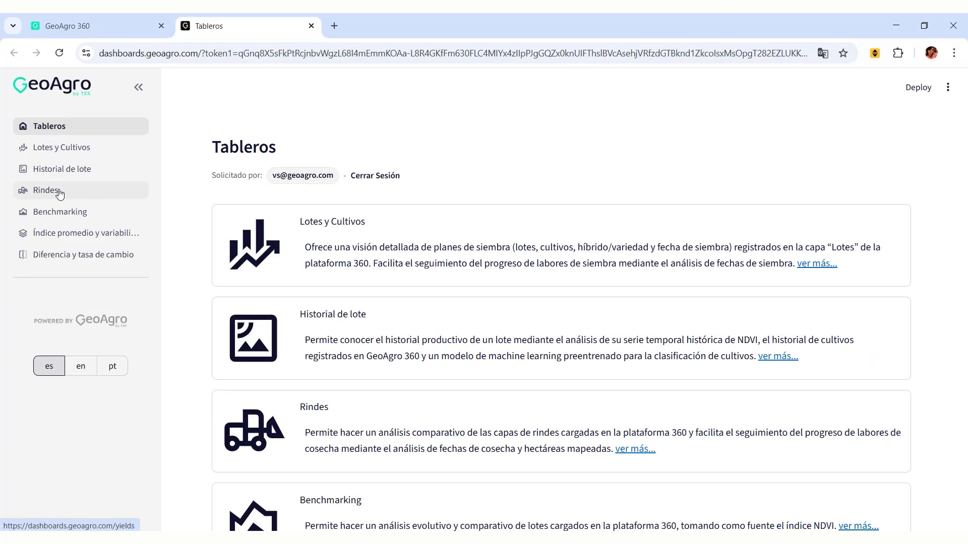
left_click(69, 255)
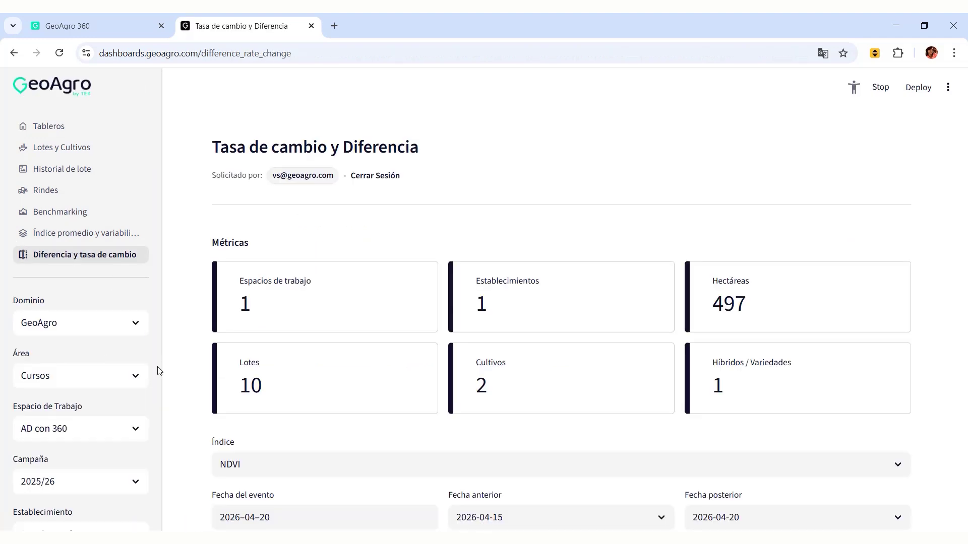
- Set the dashboard's event date to 2026-02-18
scroll(273, 456, "down", 2)
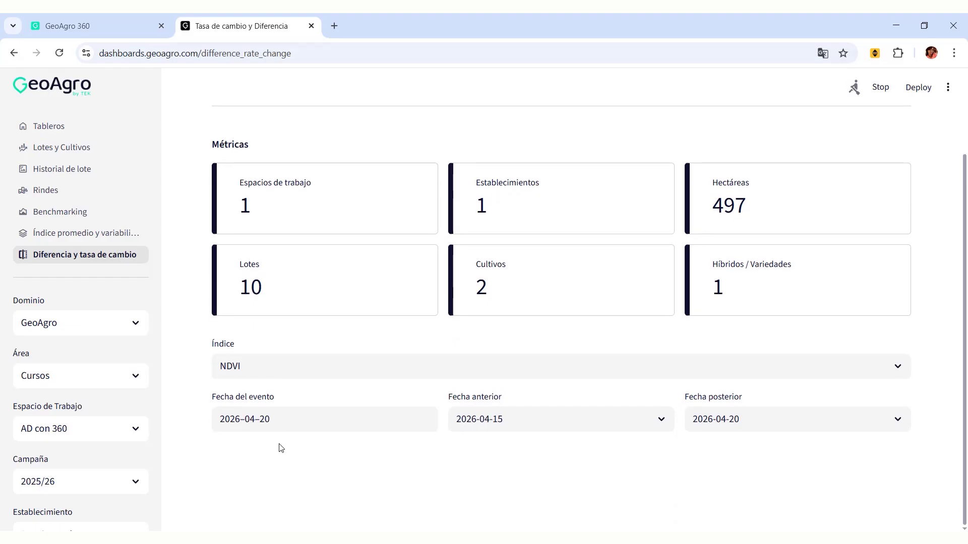
left_click(278, 421)
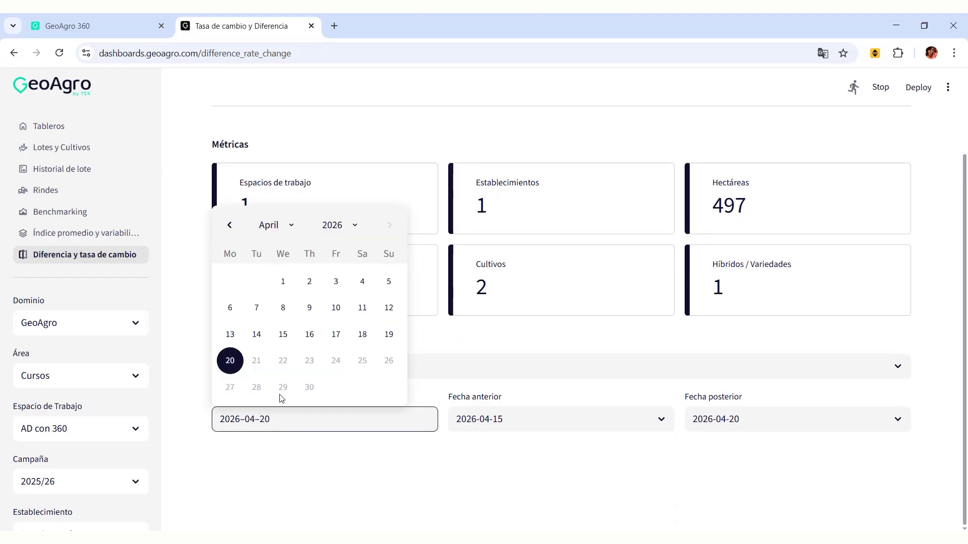
left_click(269, 228)
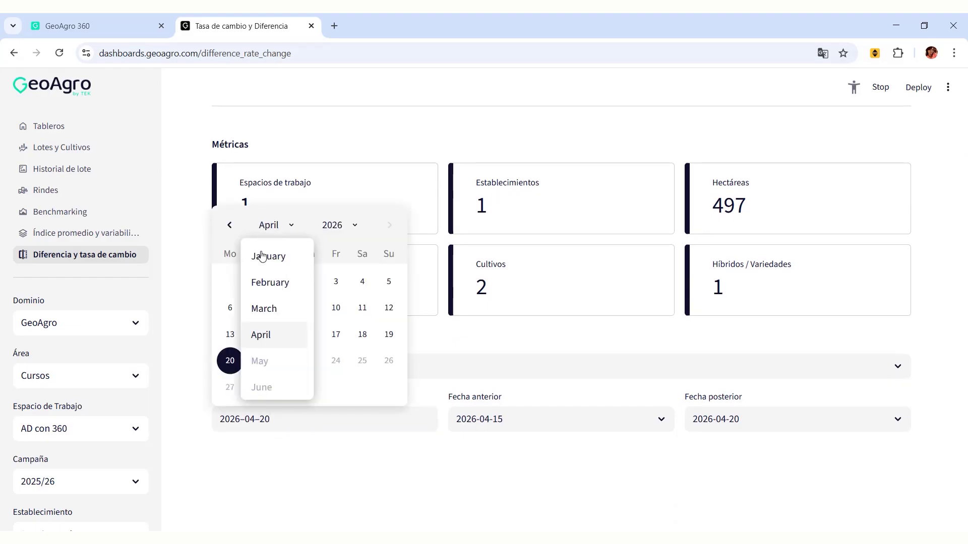
left_click(262, 290)
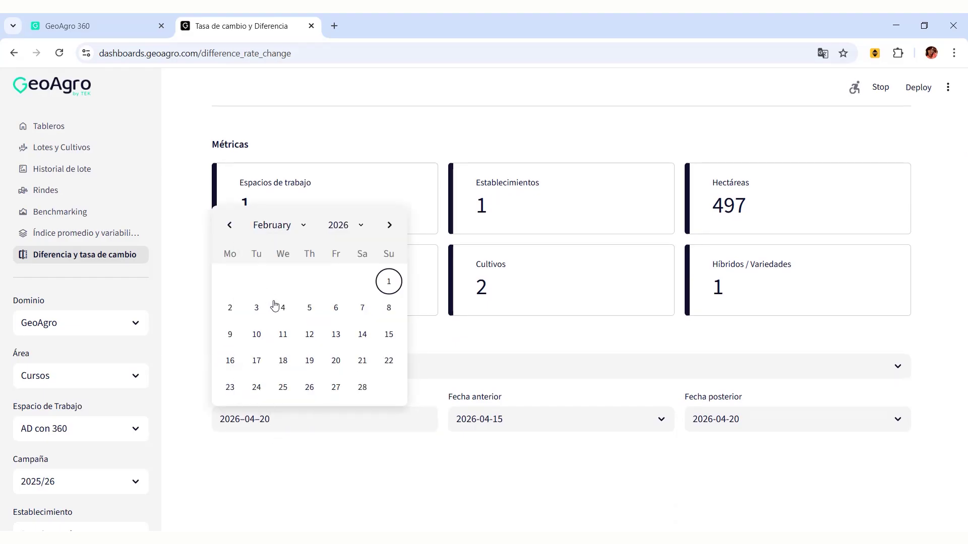
left_click(282, 360)
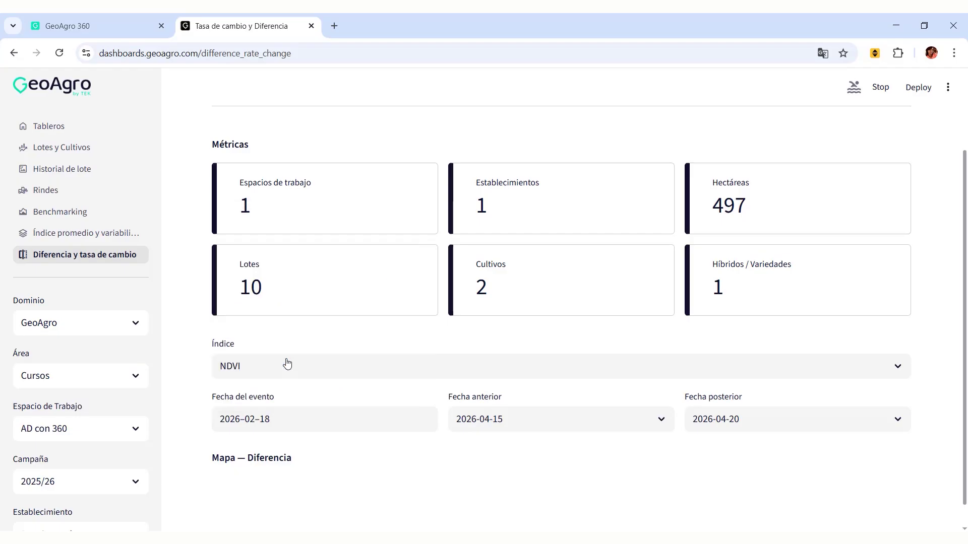
- Set the dashboard's previous date to 2026-01-30 and its posterior date to 2026-02-24
left_click(518, 421)
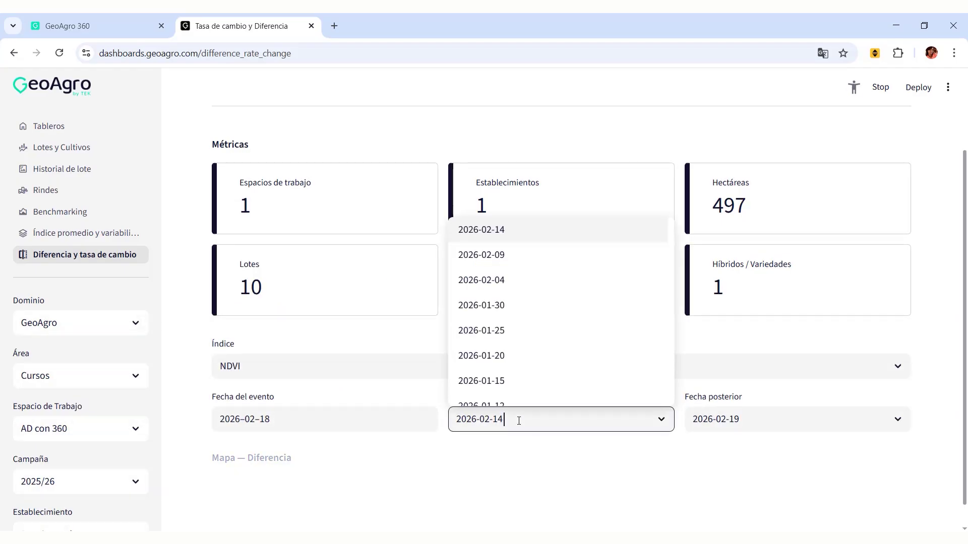
left_click(496, 306)
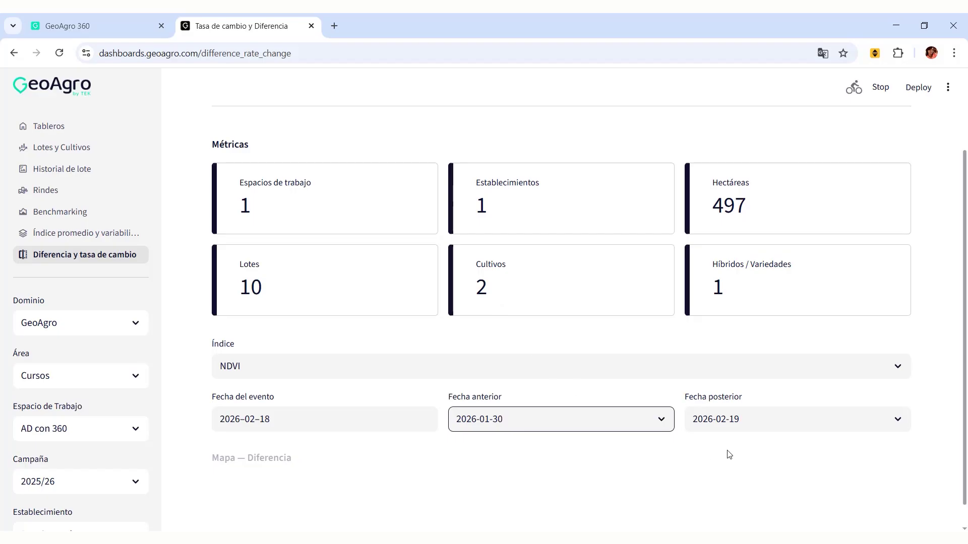
left_click(739, 421)
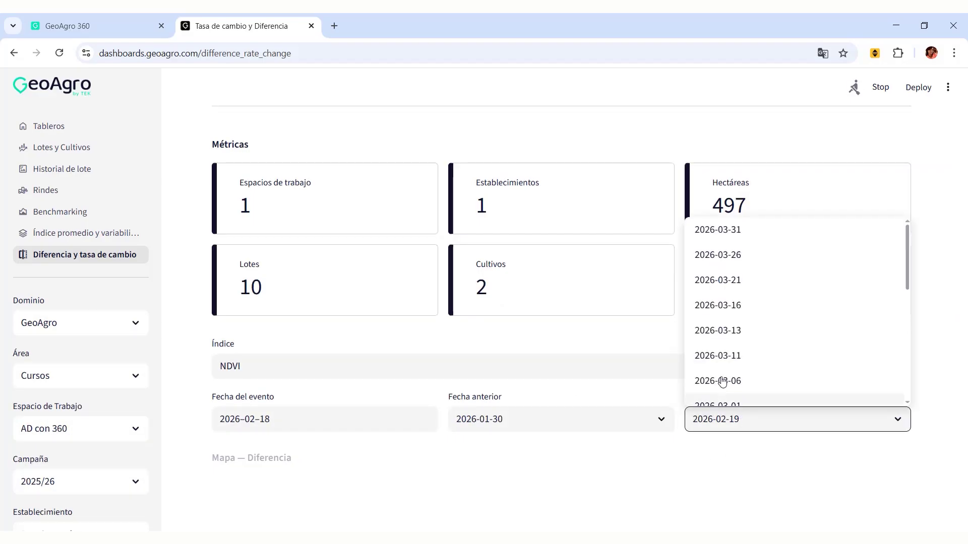
scroll(748, 339, "down", 2)
left_click(741, 369)
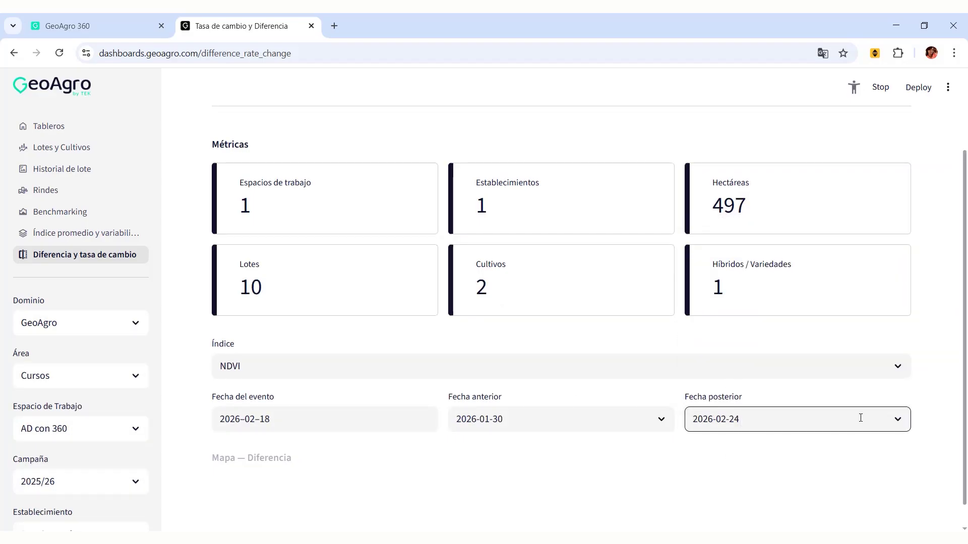
- Examine the NDVI difference map of all lots, including the details of lots 3 and 5
scroll(765, 153, "down", 6)
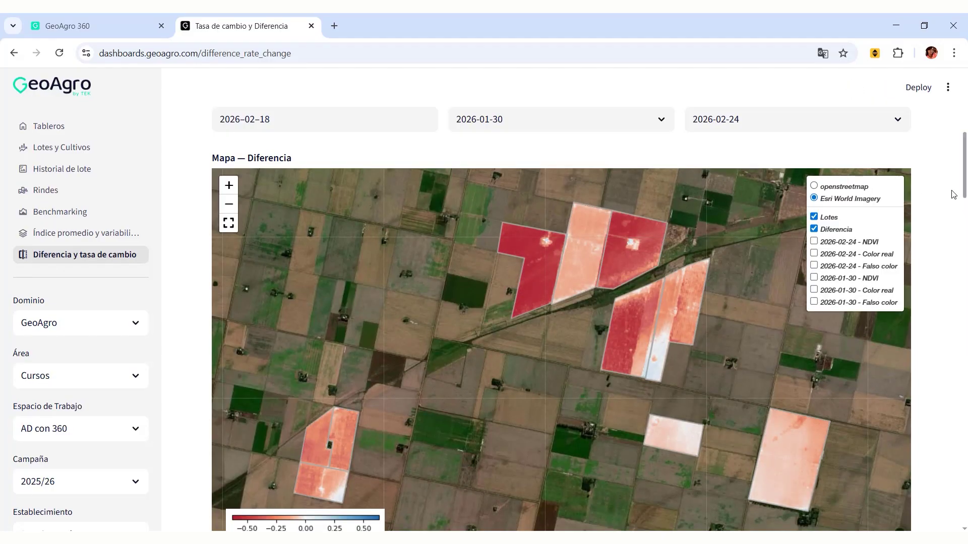
left_click_drag(964, 192, 965, 204)
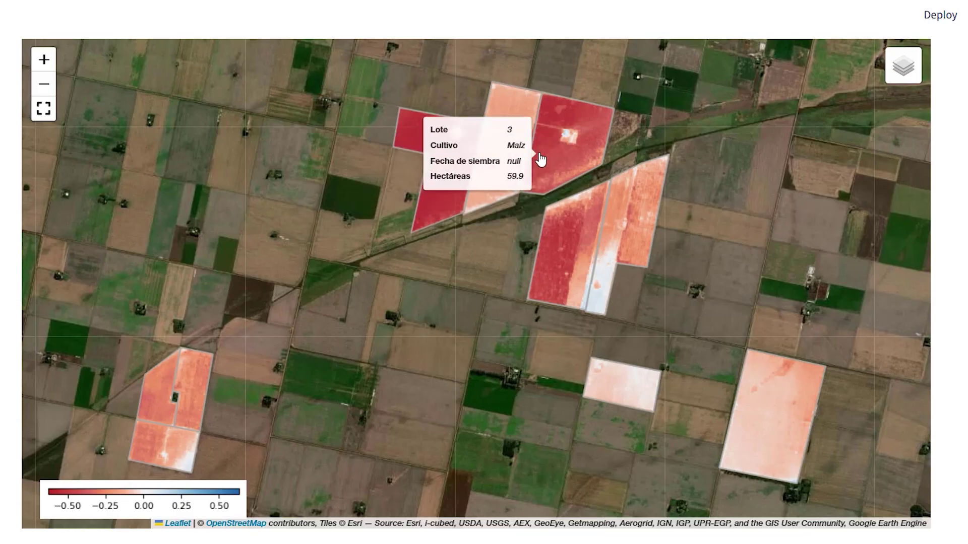
mouse_move(547, 205)
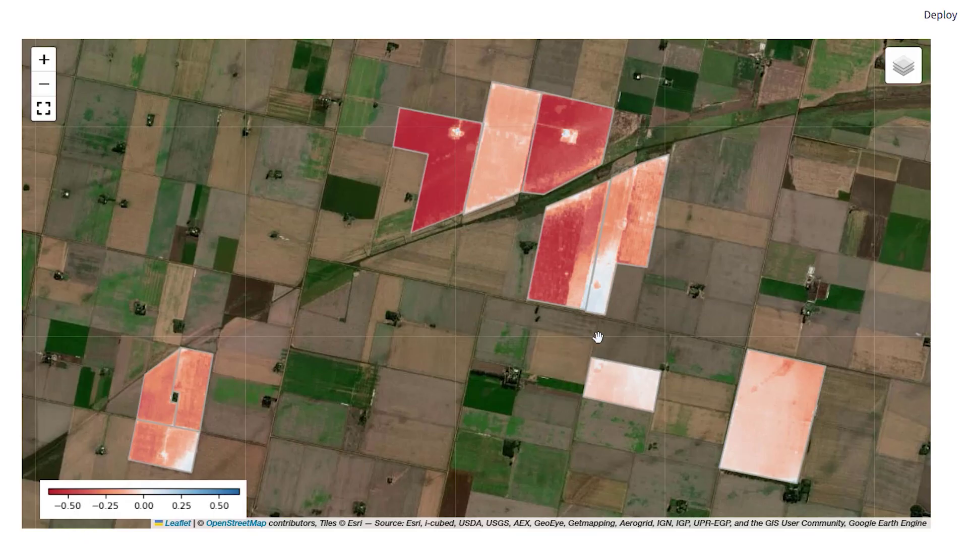
mouse_move(603, 317)
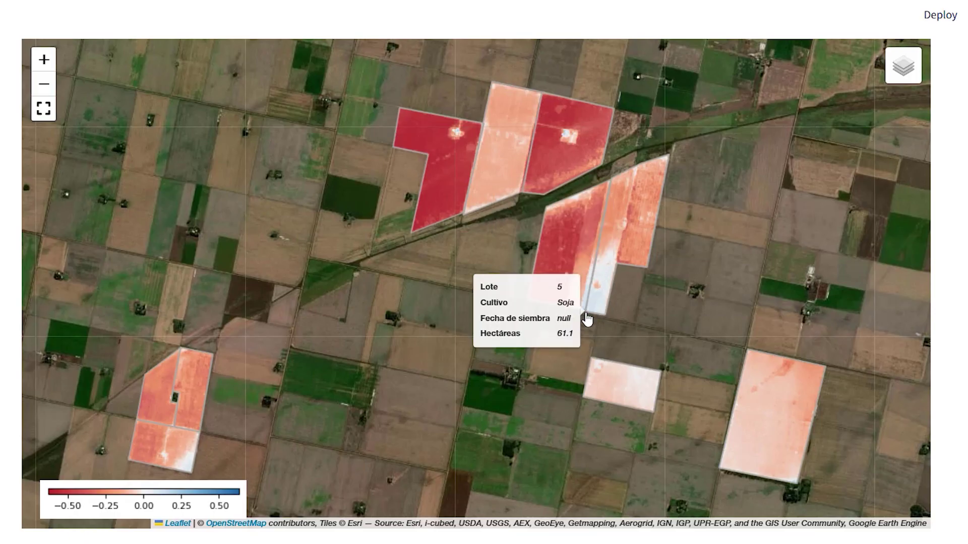
mouse_move(174, 469)
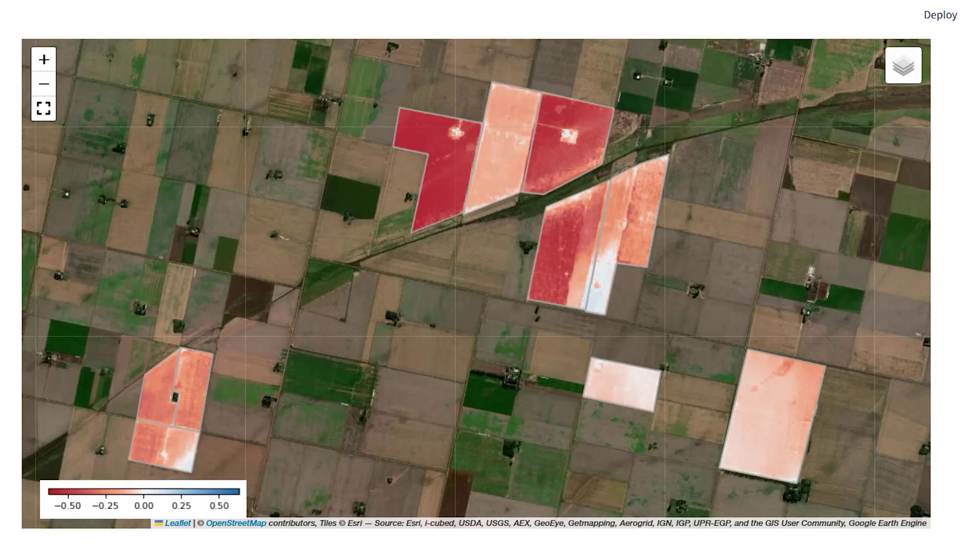
- Select lot 7c for the individual analysis and review its NDVI maps, range distribution and histogram comparison
scroll(935, 359, "down", 20)
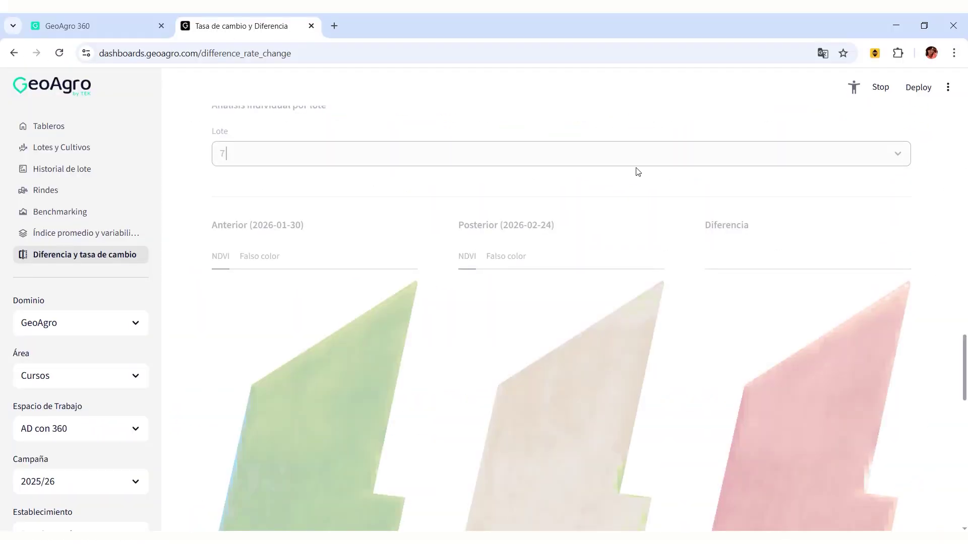
left_click(624, 155)
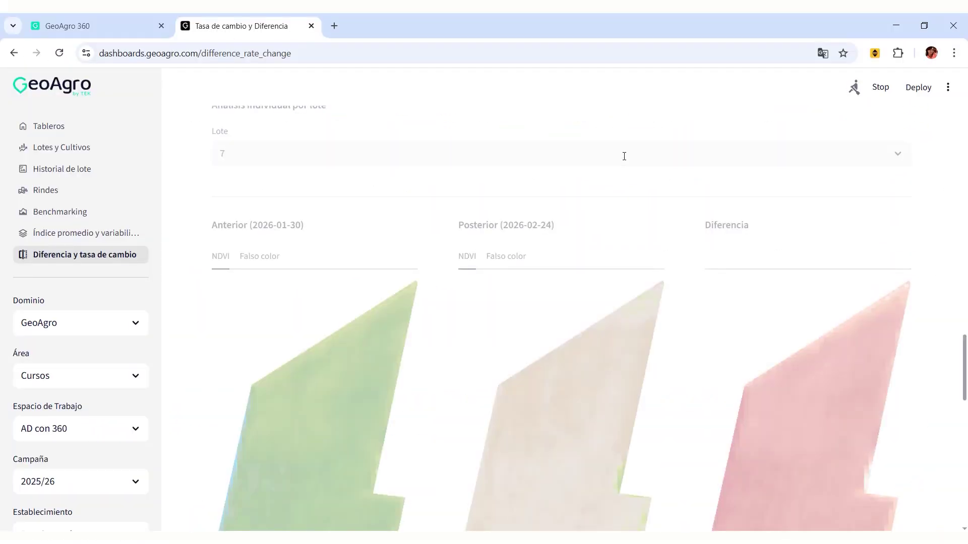
left_click(233, 332)
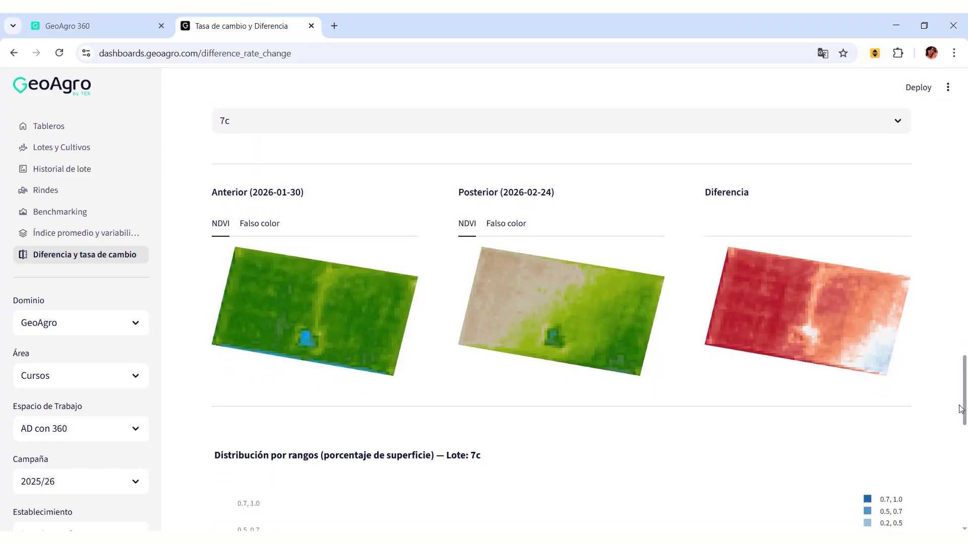
scroll(961, 408, "down", 5)
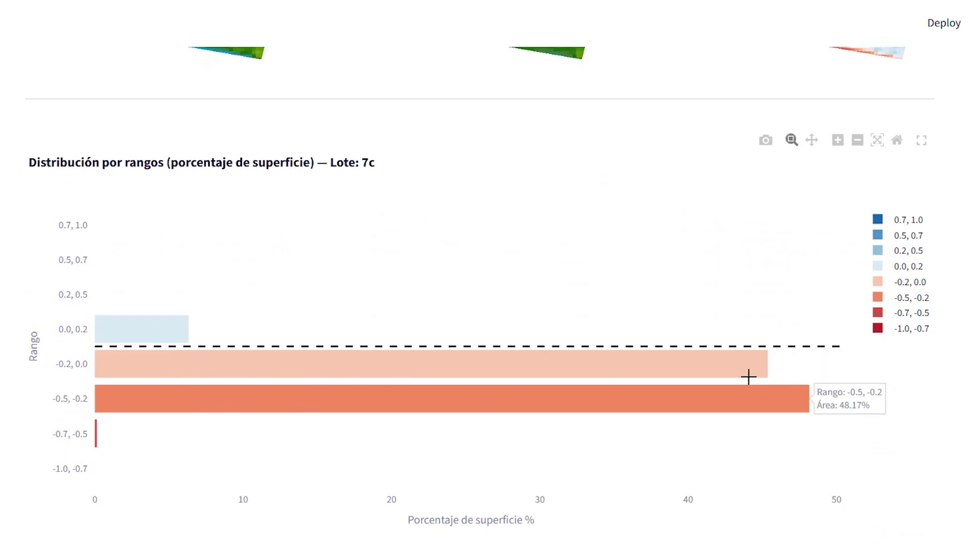
scroll(962, 514, "down", 6)
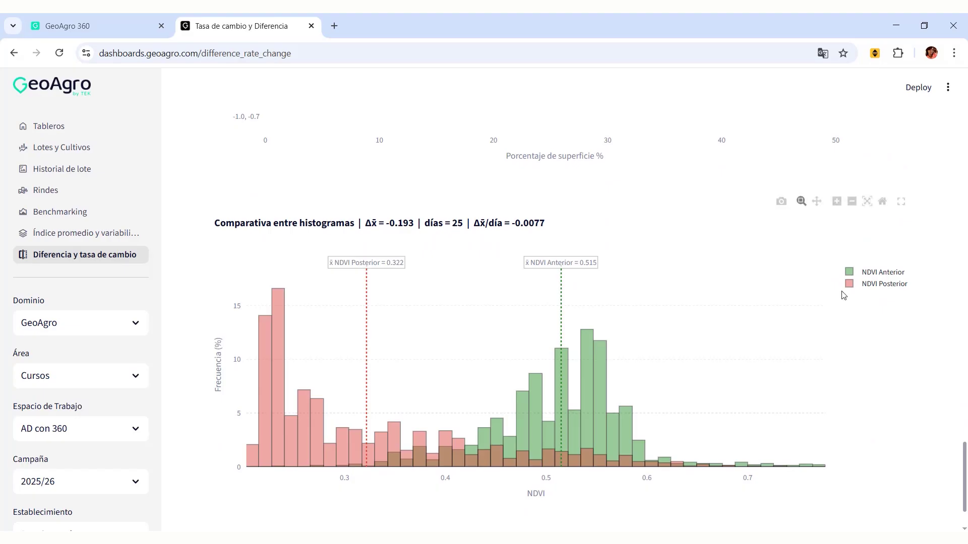
- Show the NDVI Anterior and NDVI Posterior histograms of lot 7c one at a time and inspect their bars
left_click(851, 285)
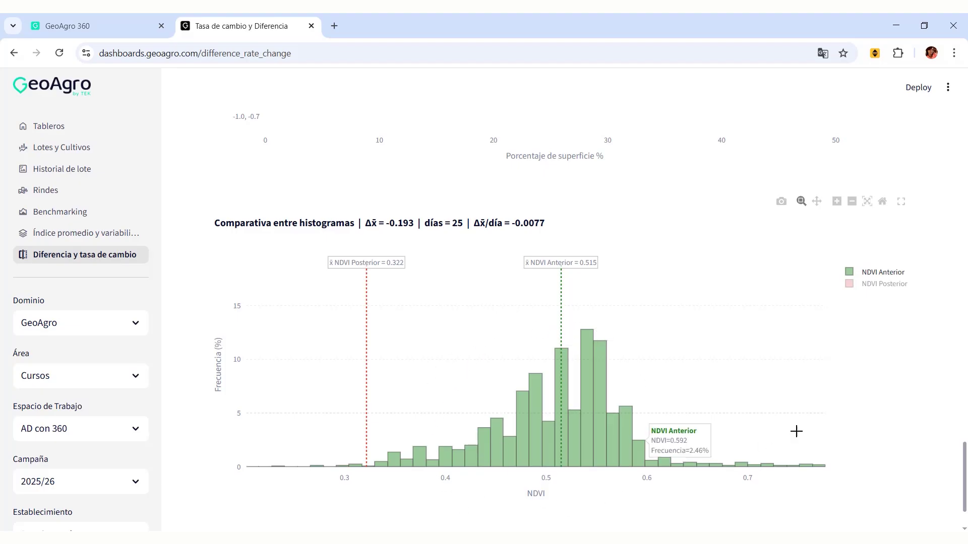
double_click(848, 274)
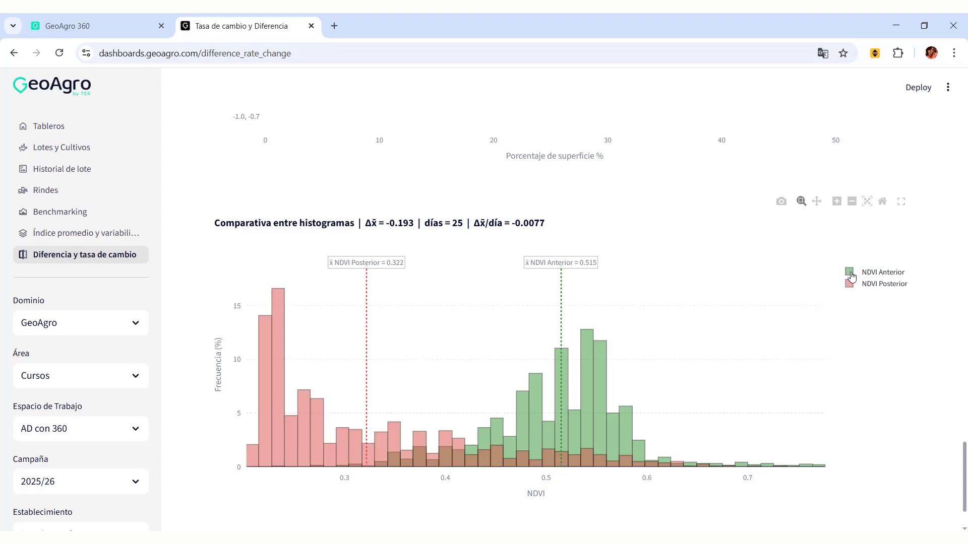
left_click(850, 274)
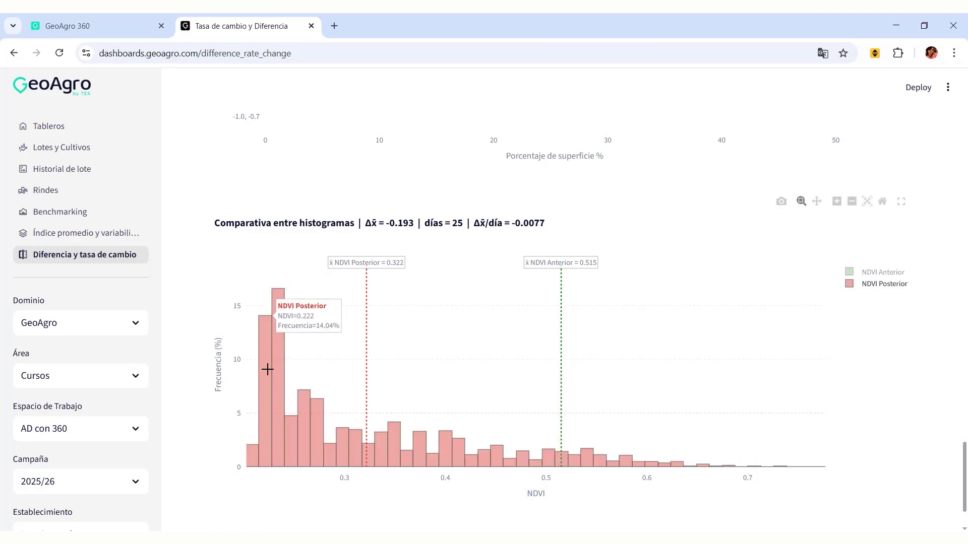
mouse_move(271, 458)
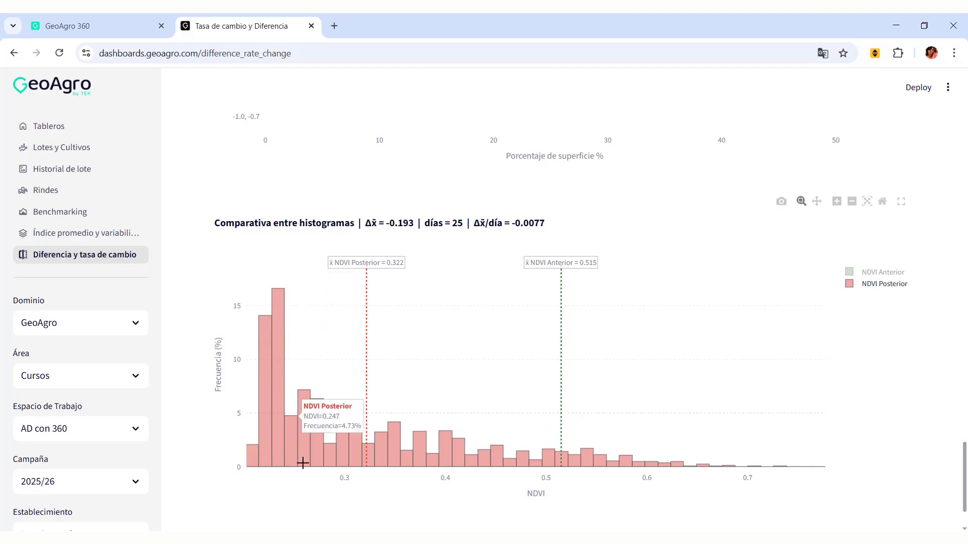
mouse_move(308, 463)
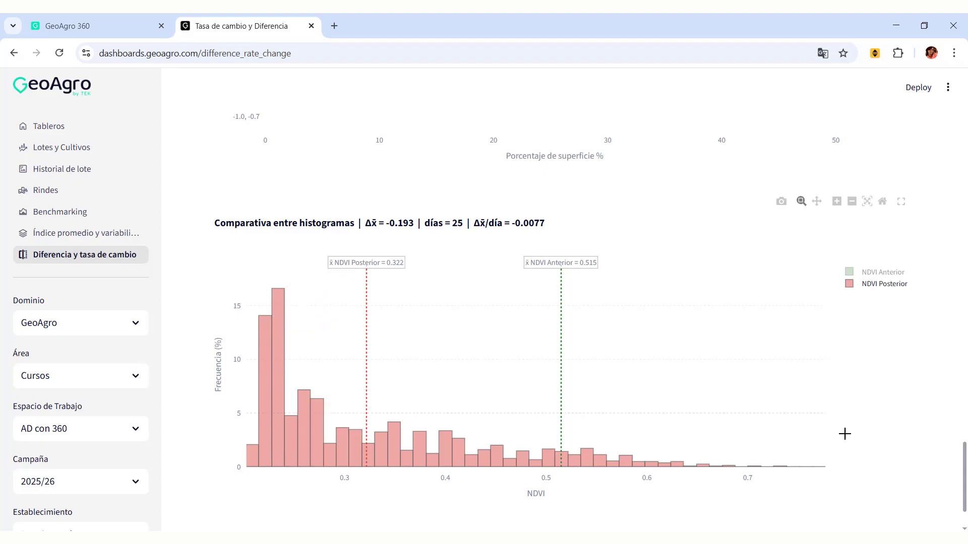
- Switch the individual analysis to lot 1 and review its NDVI maps and histogram comparison
left_click_drag(964, 463, 965, 357)
left_click(452, 251)
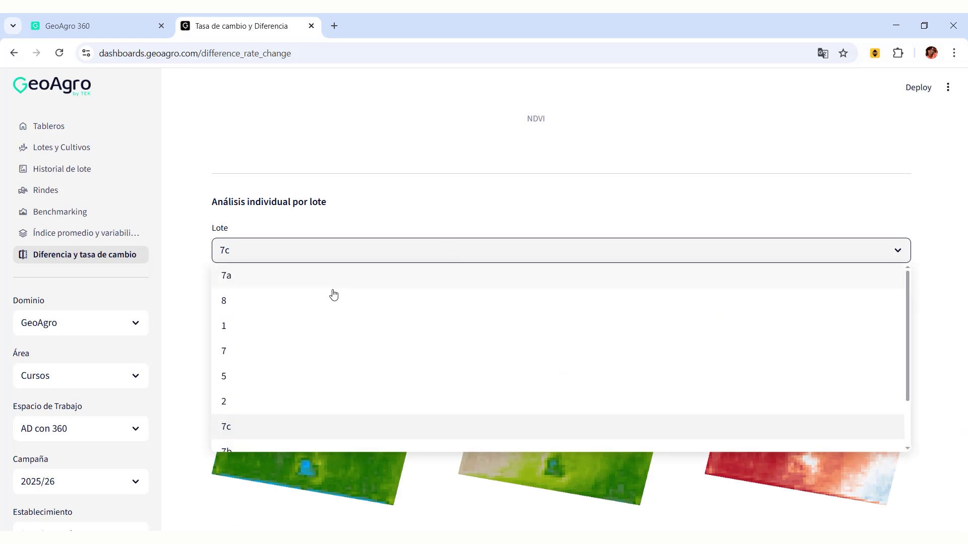
left_click(292, 326)
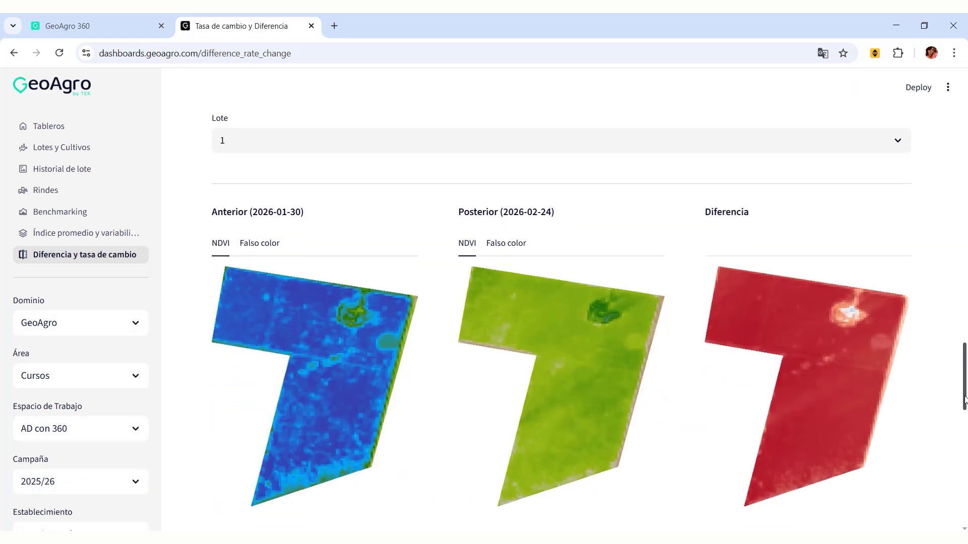
left_click_drag(964, 400, 947, 483)
mouse_move(811, 385)
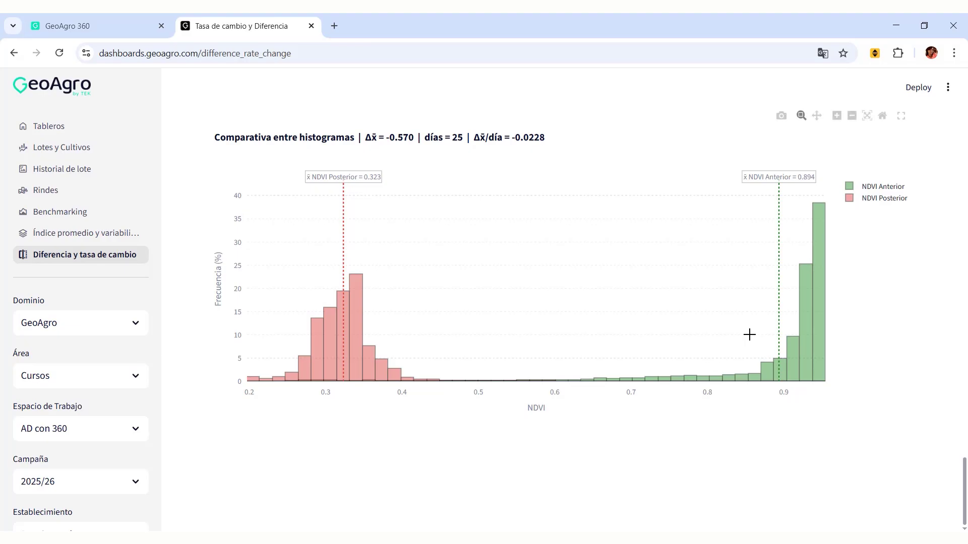
- View lot 1's NDVI Anterior and NDVI Posterior histograms separately, and return to the difference map of all lots
left_click(849, 201)
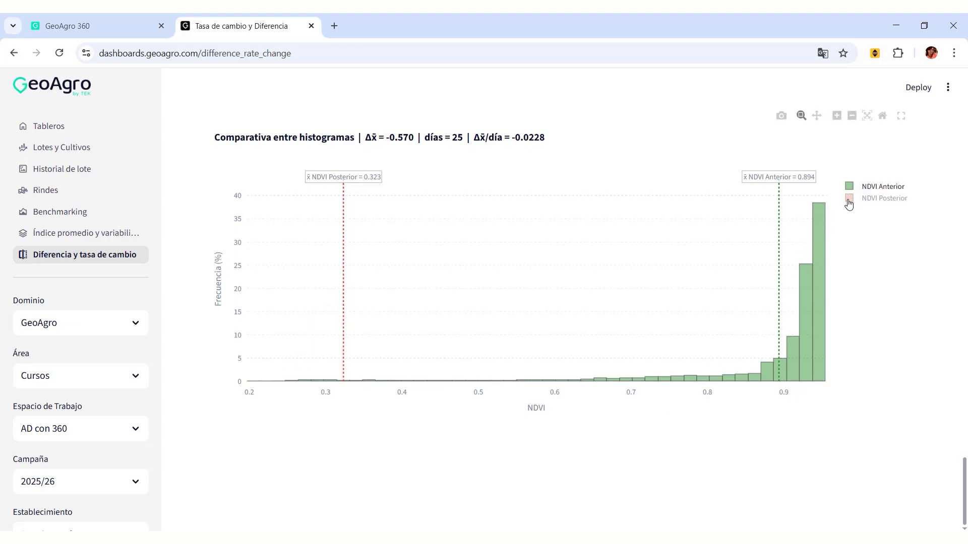
left_click(849, 202)
left_click(850, 187)
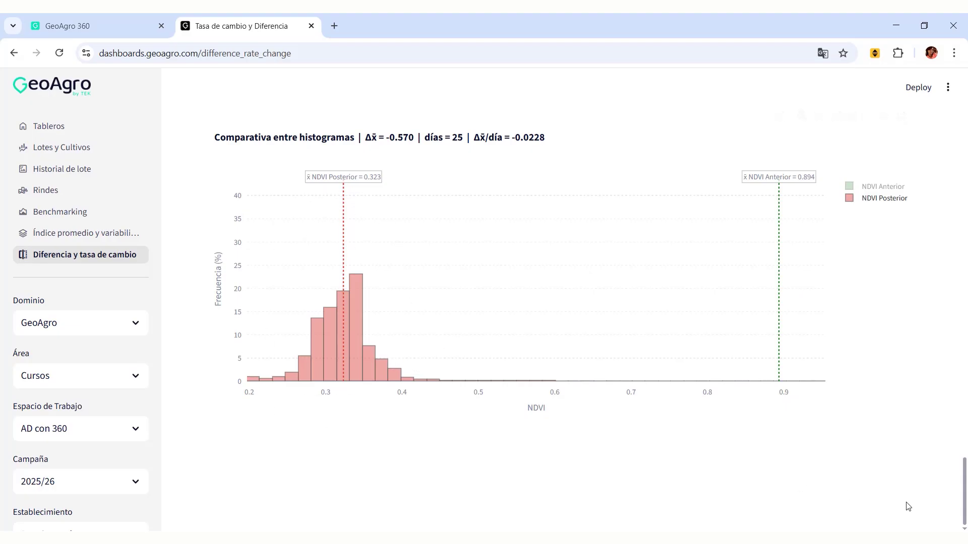
left_click_drag(961, 508, 911, 191)
scroll(922, 202, "down", 3)
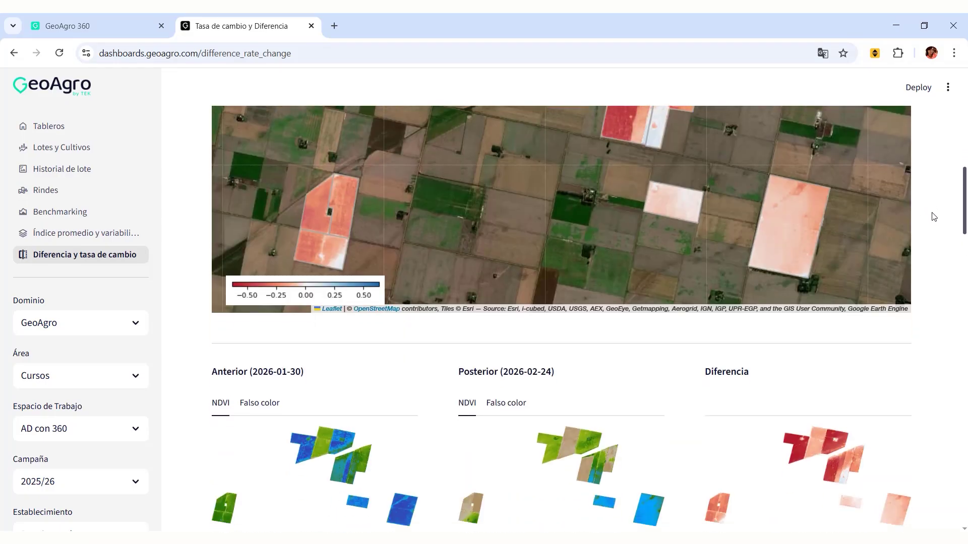
scroll(943, 199, "up", 2)
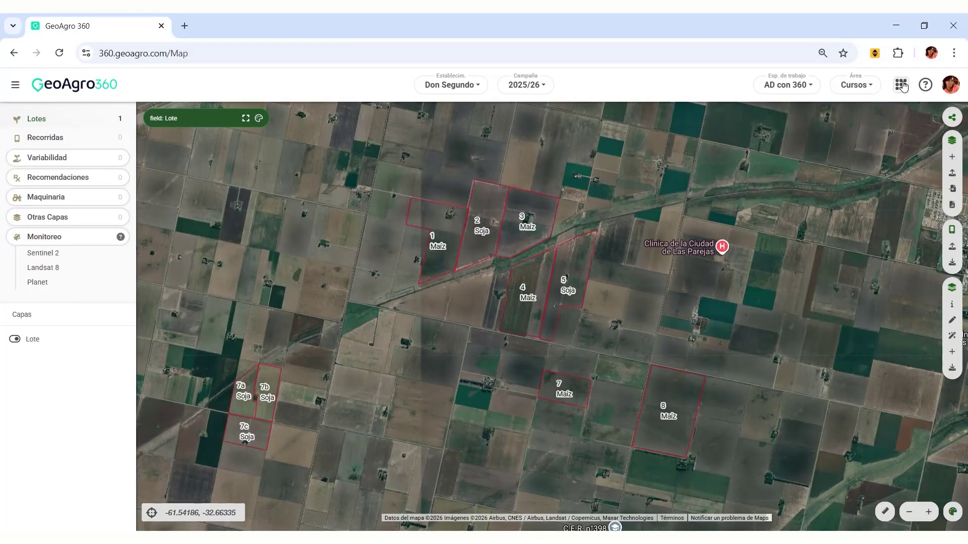
- Open the Historial de lote dashboard from GeoAgro360's Tableros and select lot 2
left_click(902, 86)
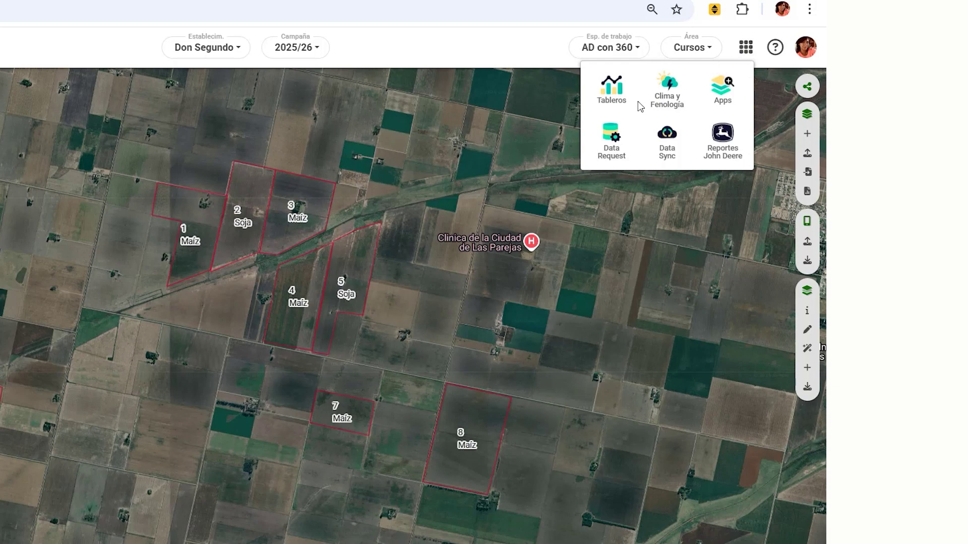
left_click(612, 96)
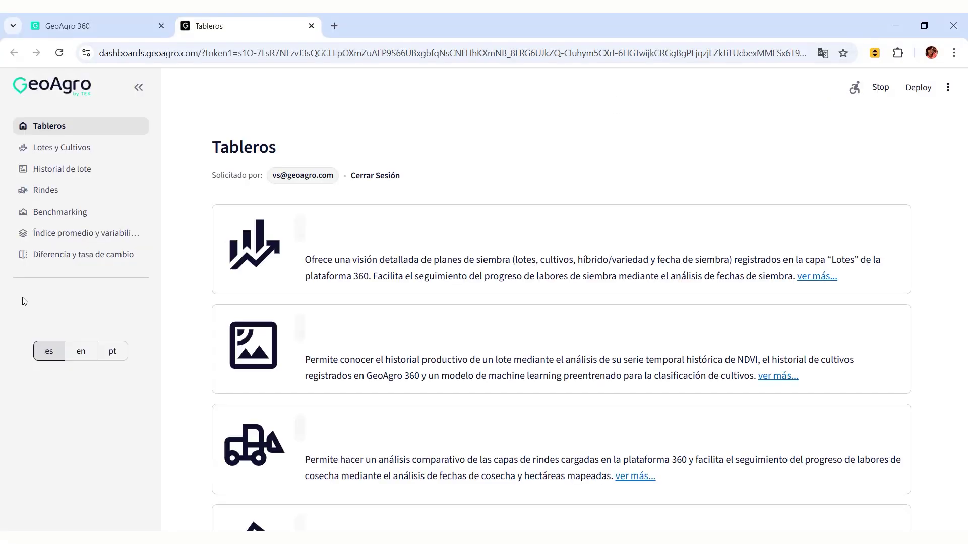
left_click(71, 173)
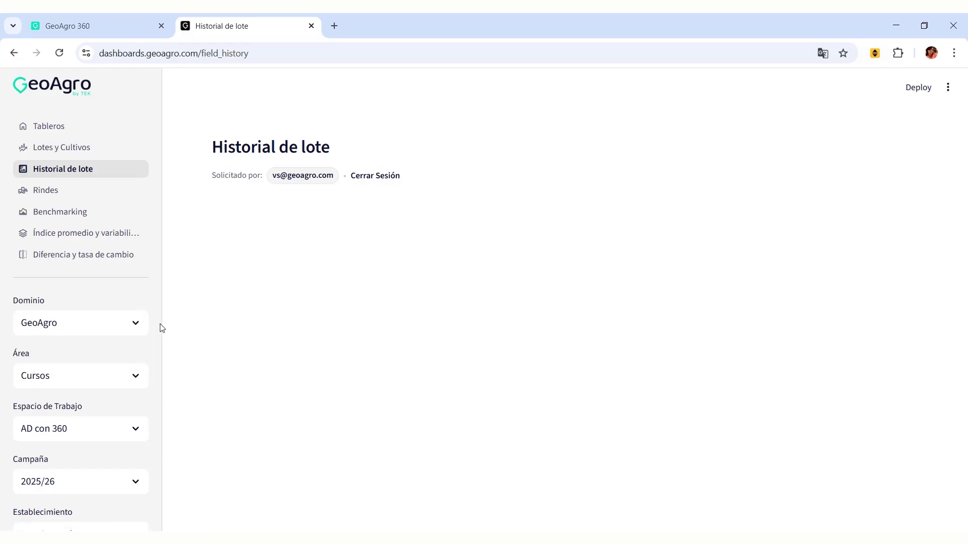
left_click_drag(159, 328, 154, 429)
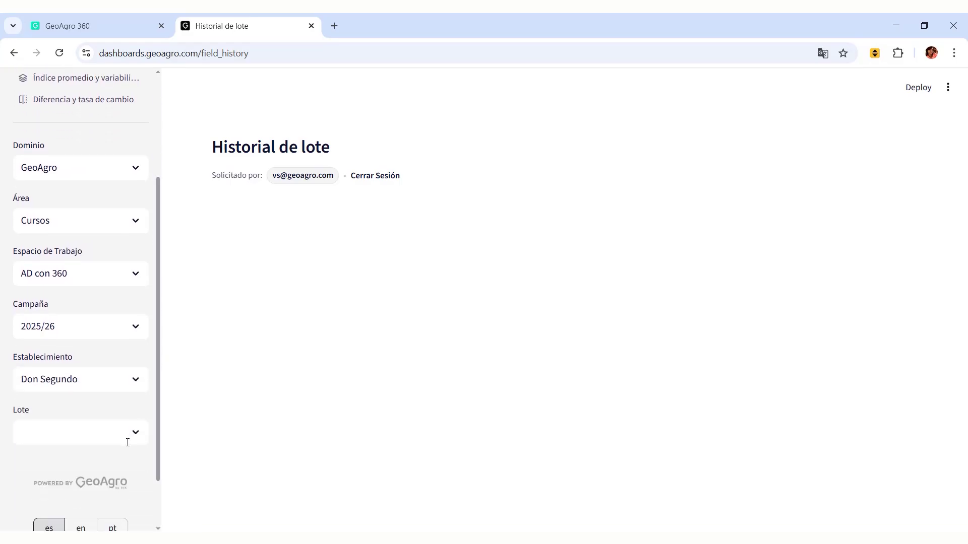
left_click(132, 434)
left_click(36, 296)
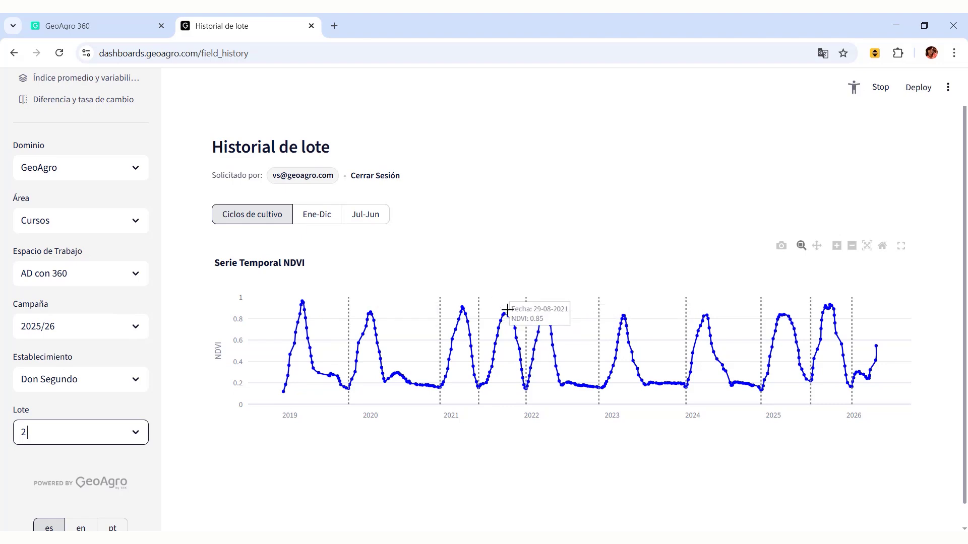
- Examine lot 2's NDVI time series and the predicted crop, curve and NDVI images of each crop cycle
scroll(626, 455, "down", 5)
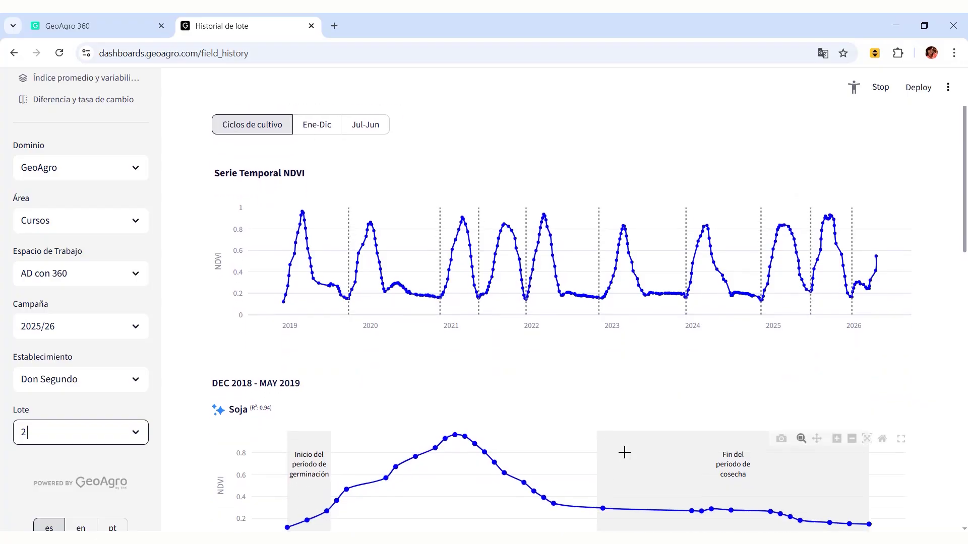
scroll(626, 456, "down", 3)
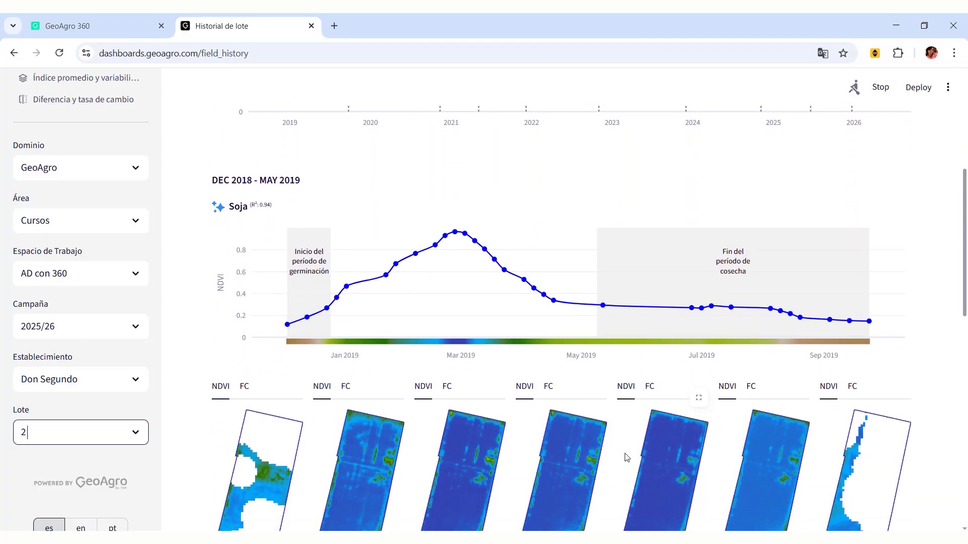
scroll(382, 186, "down", 1)
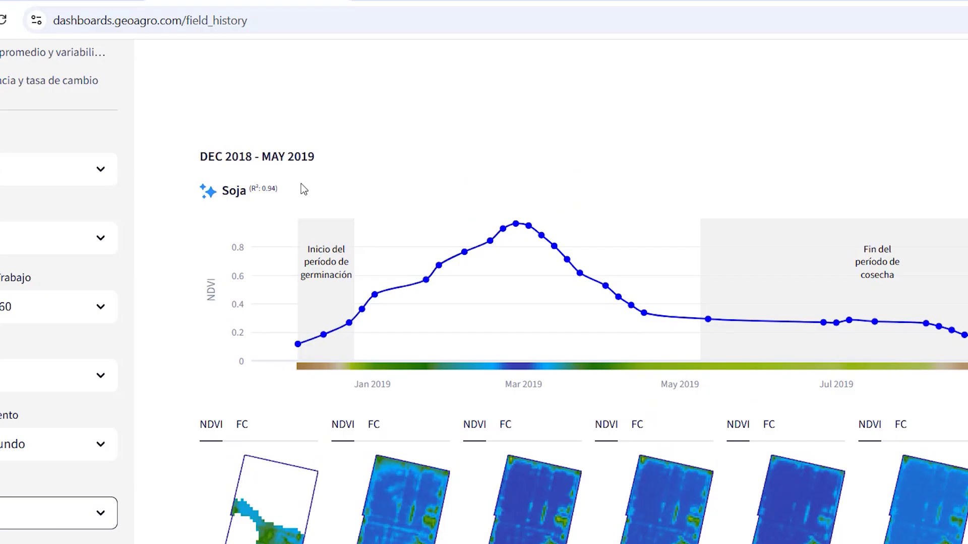
left_click_drag(281, 190, 197, 193)
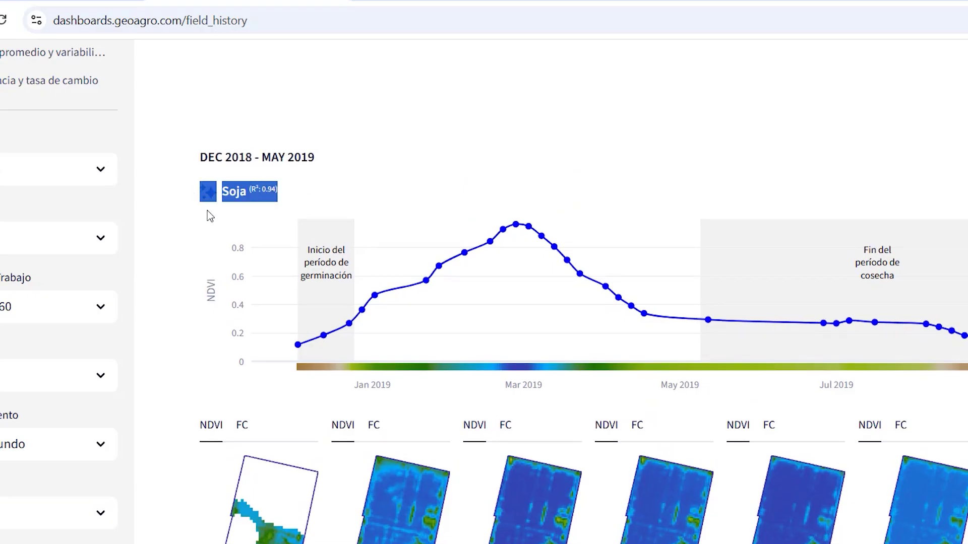
left_click(210, 215)
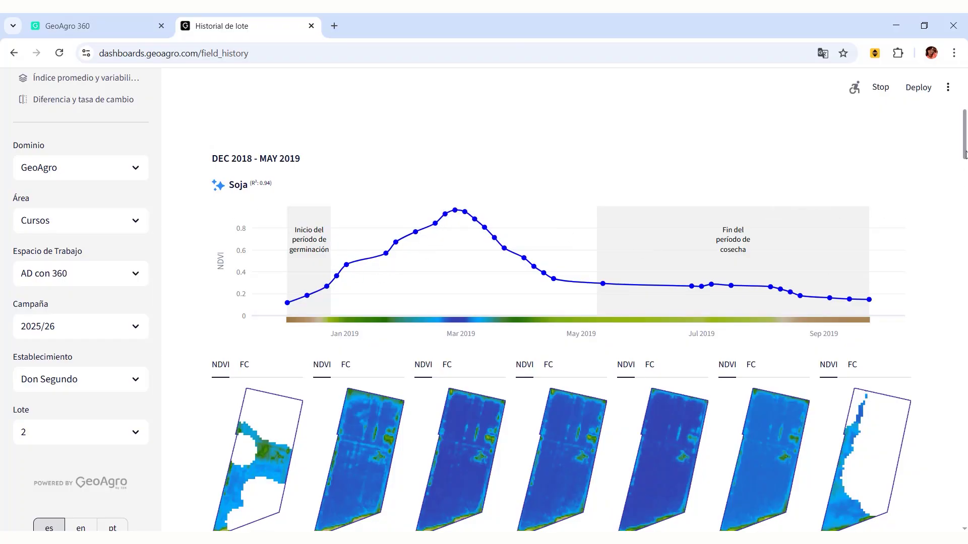
left_click_drag(964, 154, 964, 290)
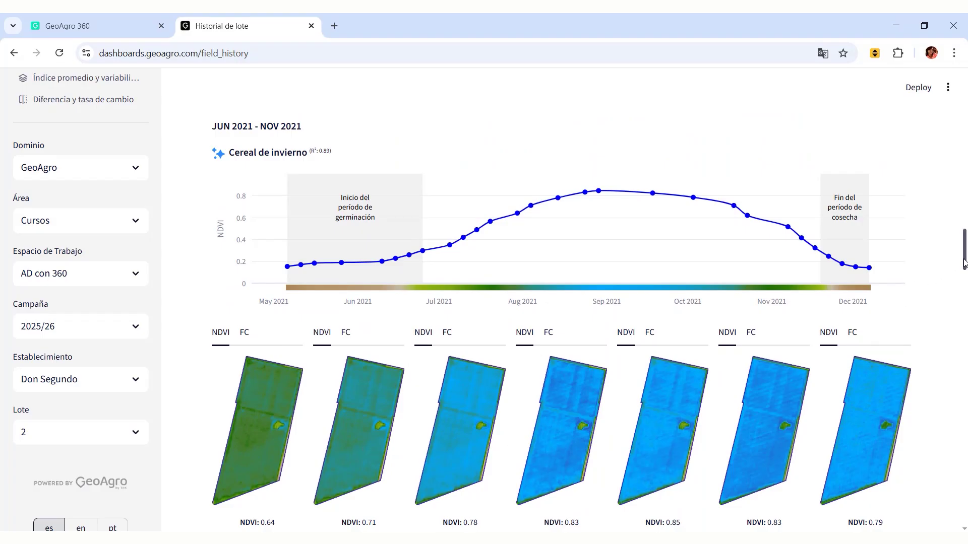
left_click_drag(964, 262, 958, 385)
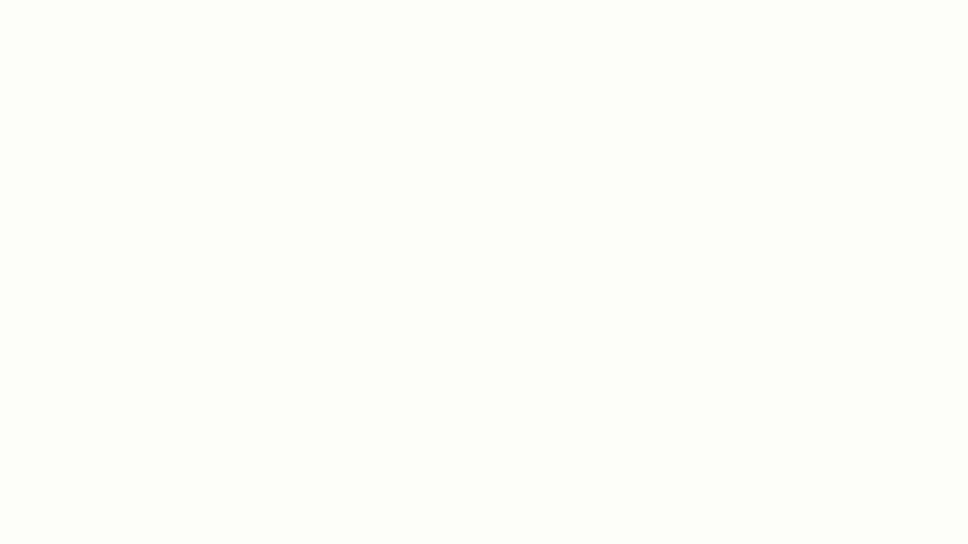